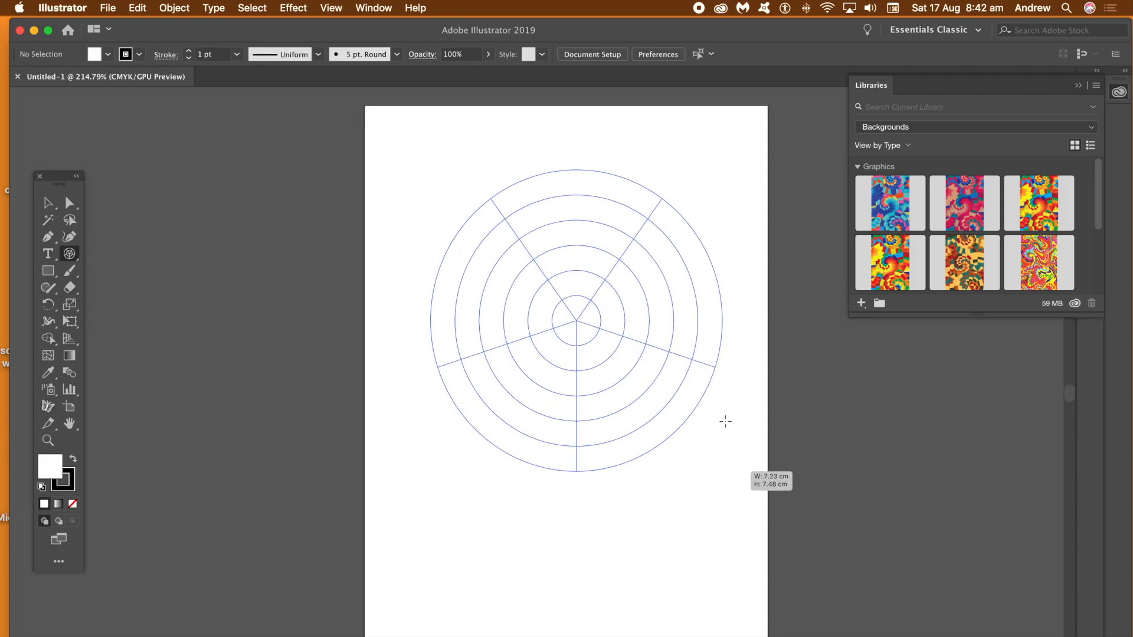
# Discard the trial grid and configure the Polar Grid tool with 0 concentric dividers and 12 radial dividers
pyautogui.press('Delete')
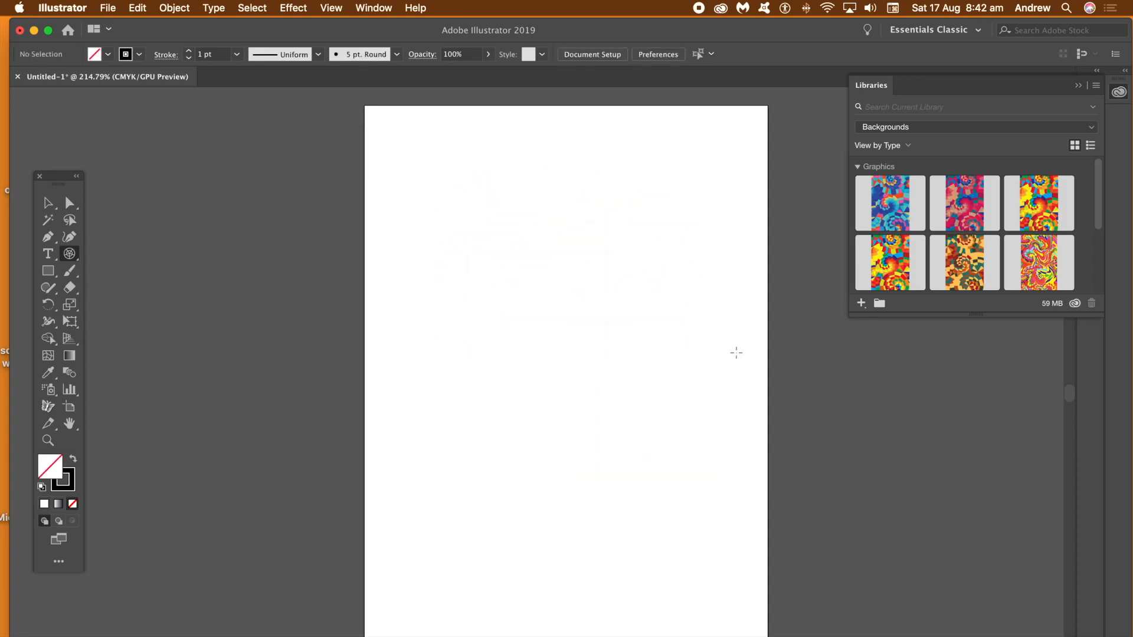
pyautogui.doubleClick(70, 254)
pyautogui.press('Tab')
pyautogui.press('Tab')
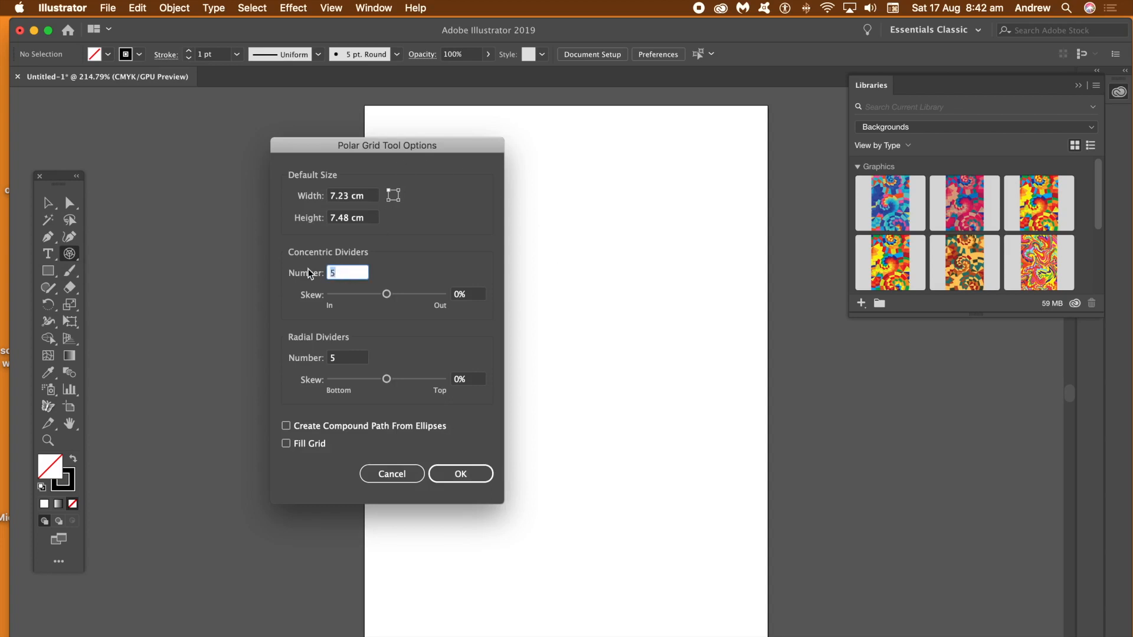
pyautogui.write('0')
pyautogui.press('Tab')
pyautogui.press('Tab')
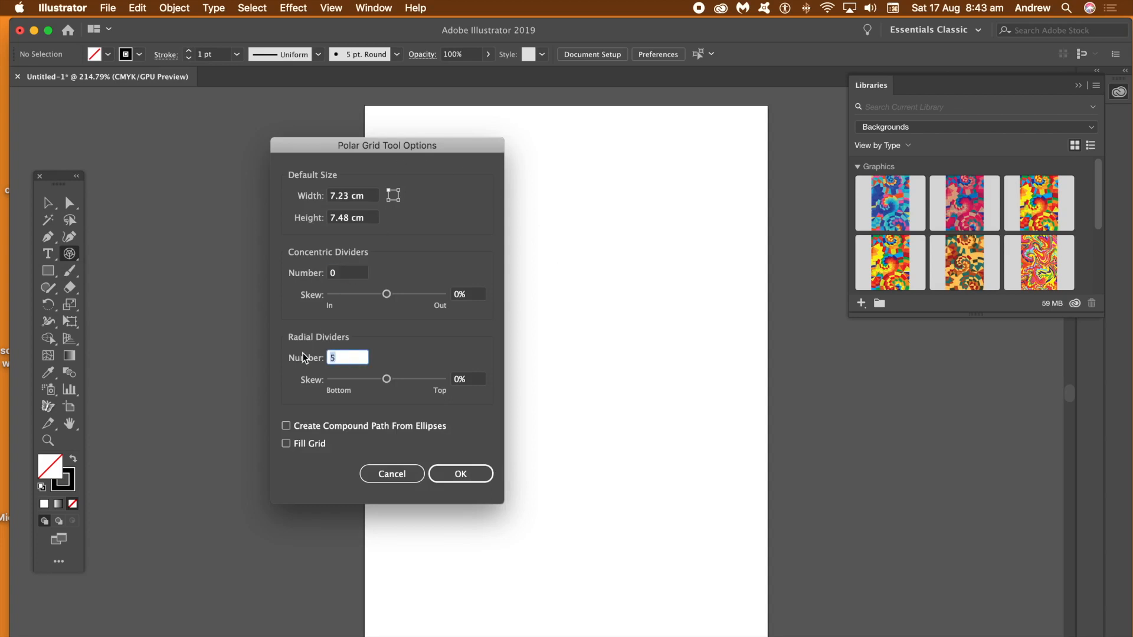
pyautogui.write('12')
pyautogui.click(463, 470)
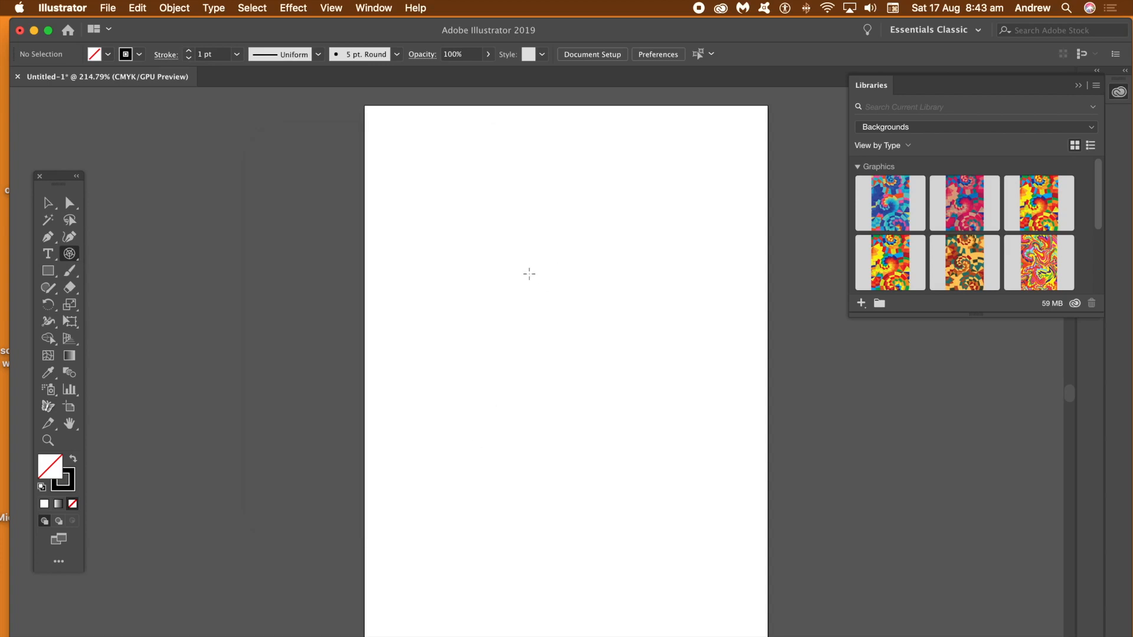
# Draw a large circular polar grid across the upper part of the artboard and set its stroke to None
pyautogui.moveTo(408, 184); pyautogui.dragTo(728, 513)
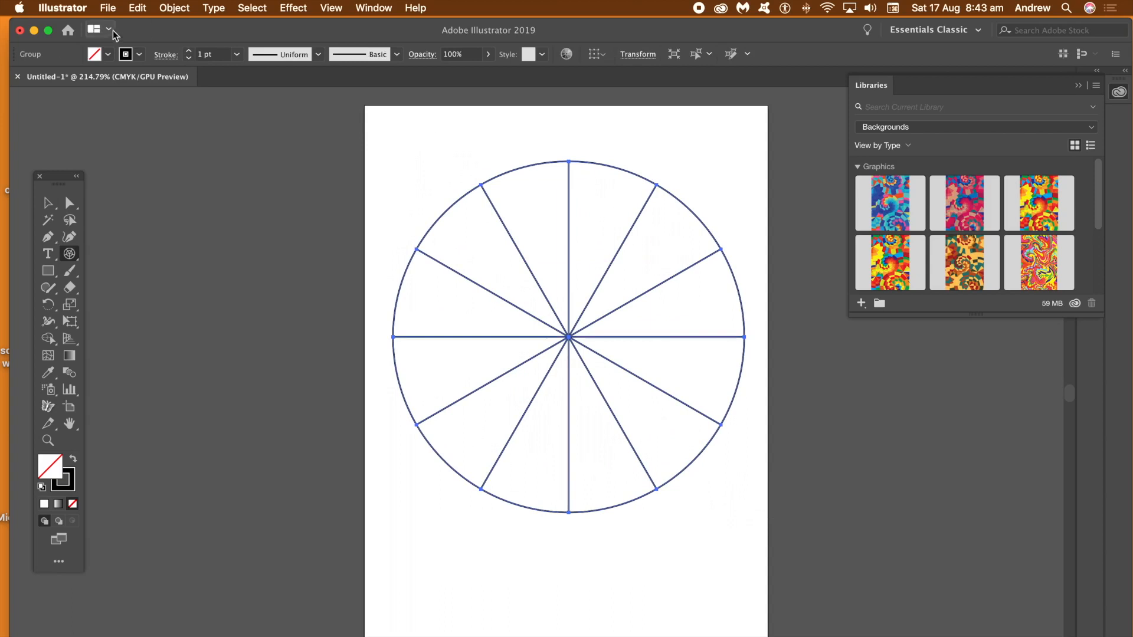
pyautogui.click(139, 55)
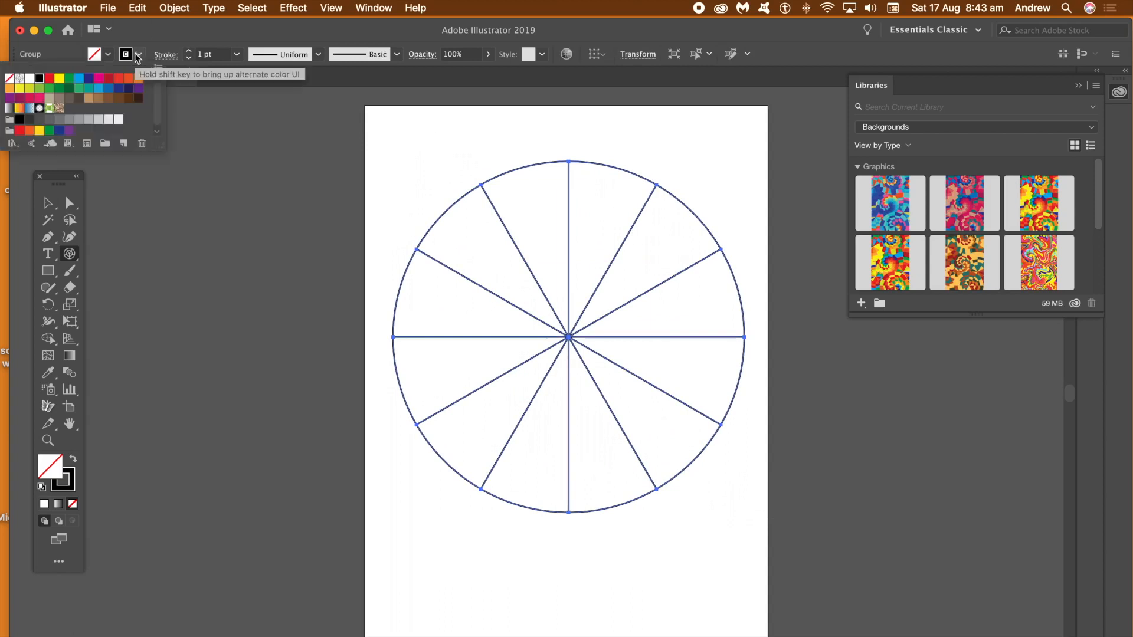
pyautogui.click(9, 79)
pyautogui.click(179, 31)
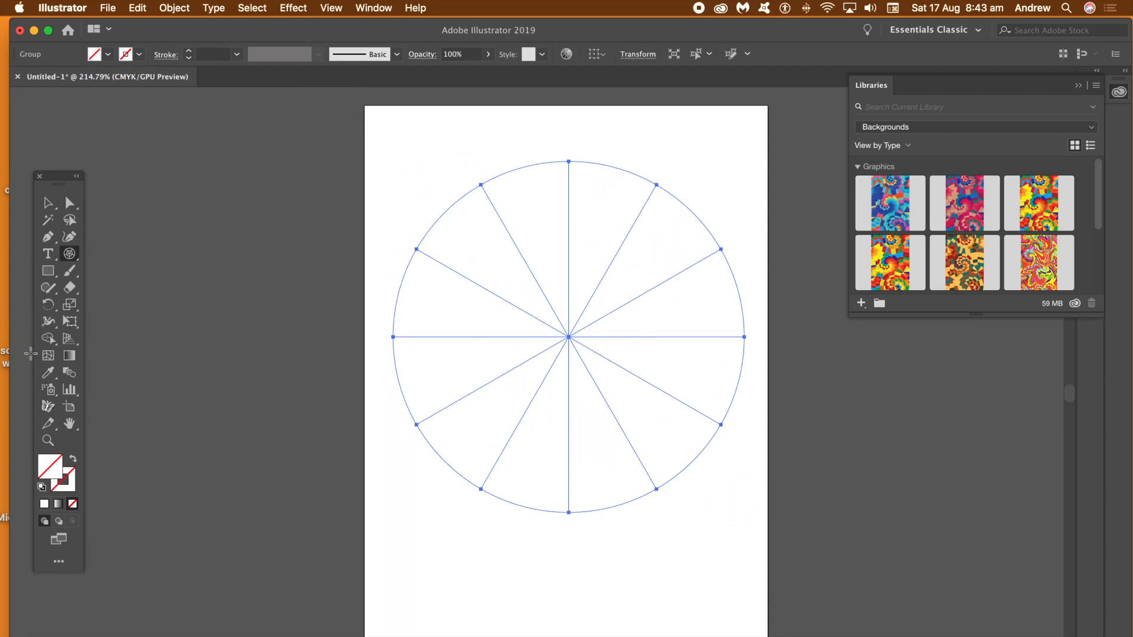
# Turn the grid into a Live Paint group and fill its three upper-left wedges clockwise with red, yellow and green
pyautogui.moveTo(54, 348); pyautogui.dragTo(101, 357)
pyautogui.press('Right')
pyautogui.press('Right')
pyautogui.press('Right')
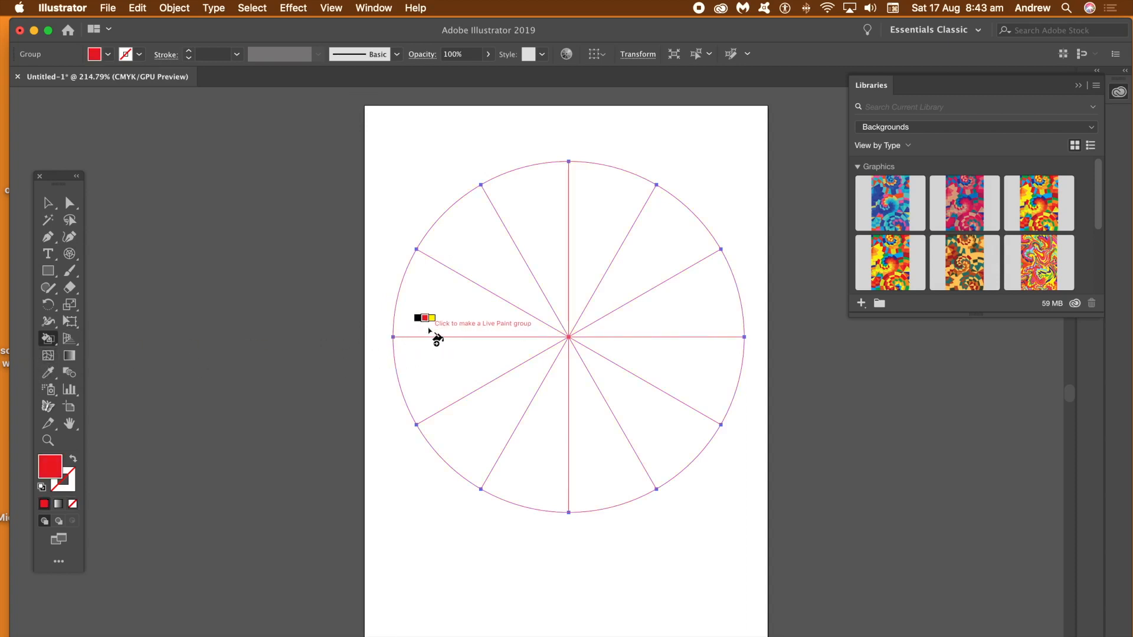
pyautogui.click(438, 318)
pyautogui.press('Right')
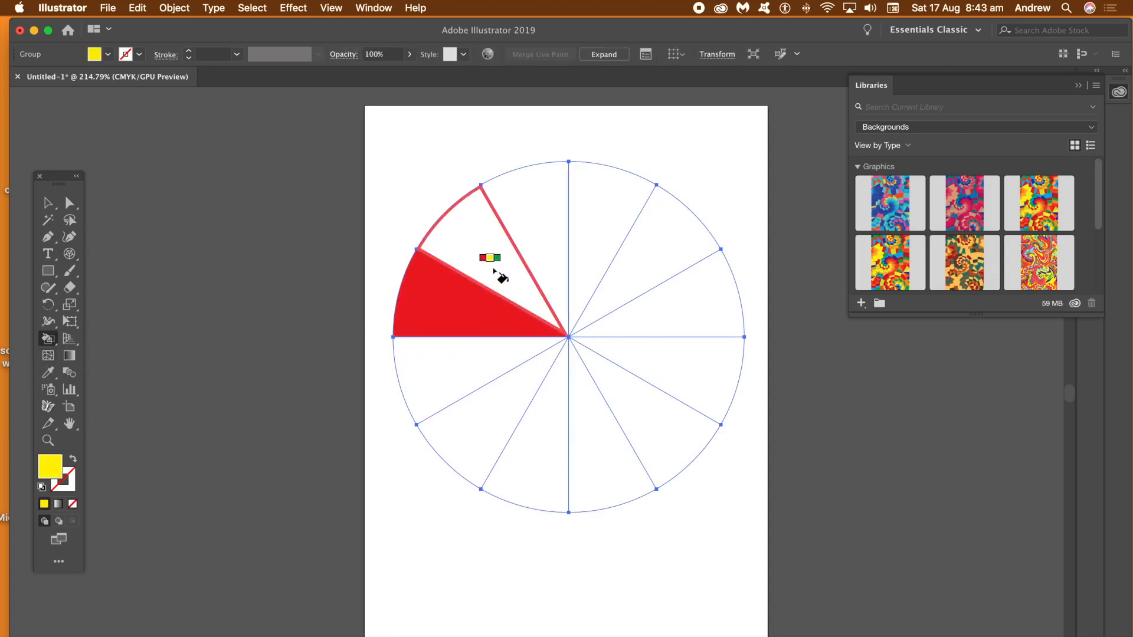
pyautogui.click(502, 275)
pyautogui.press('Right')
pyautogui.click(537, 250)
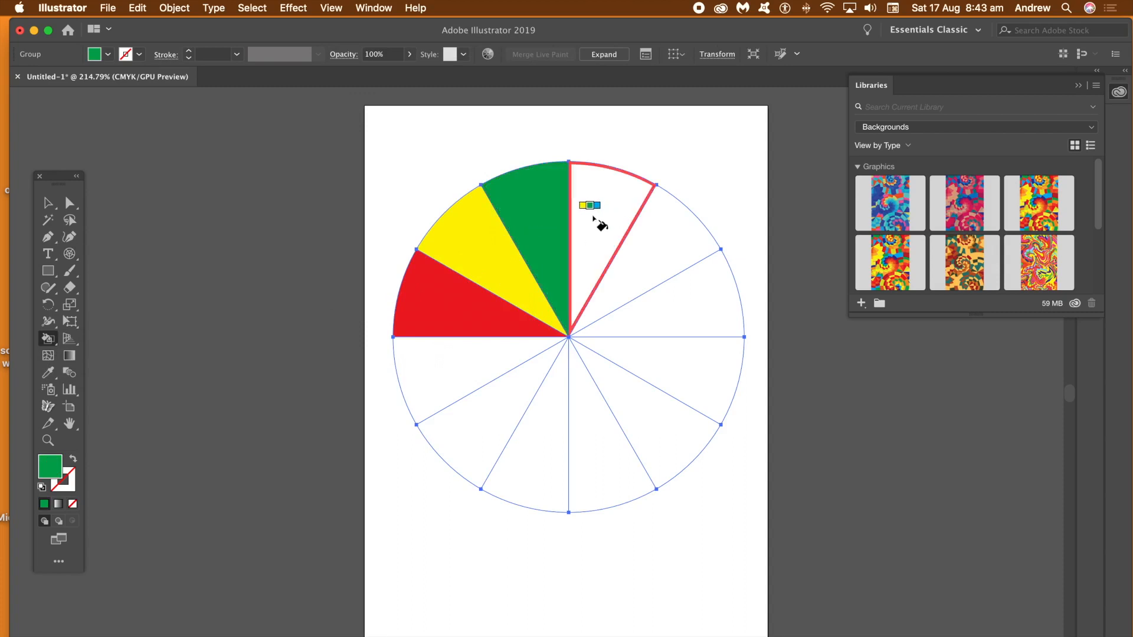
# Fill the three upper-right wedges clockwise with light blue, magenta and light red using Live Paint
pyautogui.press('Right')
pyautogui.click(605, 219)
pyautogui.press('Right')
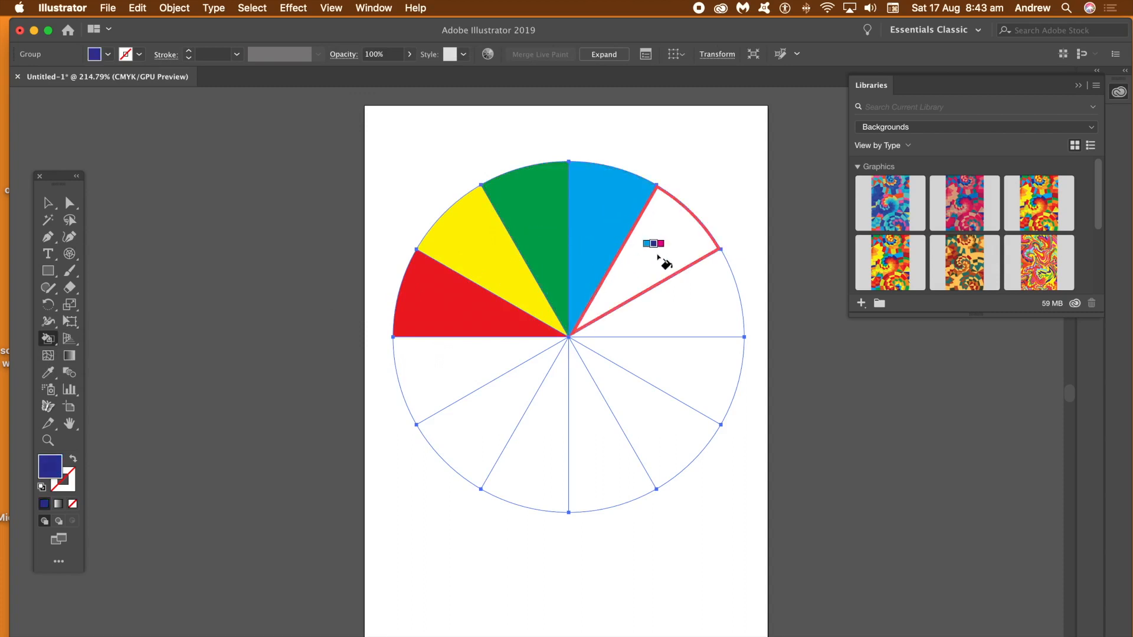
pyautogui.press('Right')
pyautogui.click(656, 255)
pyautogui.press('Right')
pyautogui.press('Right')
pyautogui.click(695, 317)
# Paint the first two lower-right wedges, continuing clockwise, with orange and light yellow
pyautogui.press('Right')
pyautogui.click(696, 373)
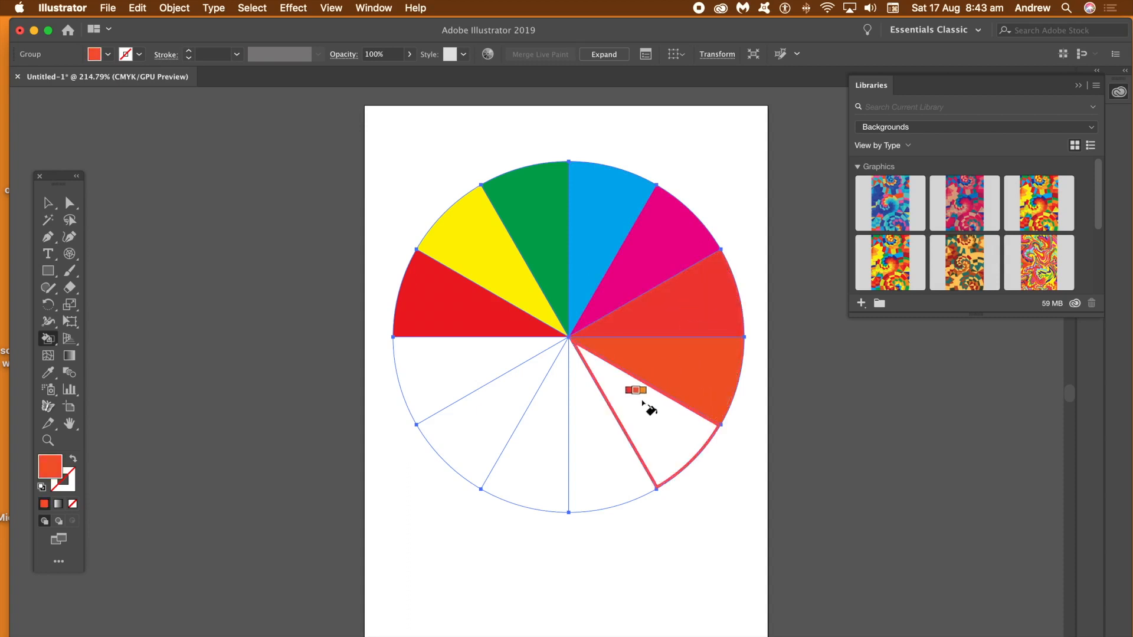
pyautogui.press('Right')
pyautogui.click(696, 380)
pyautogui.press('Right')
pyautogui.press('Right')
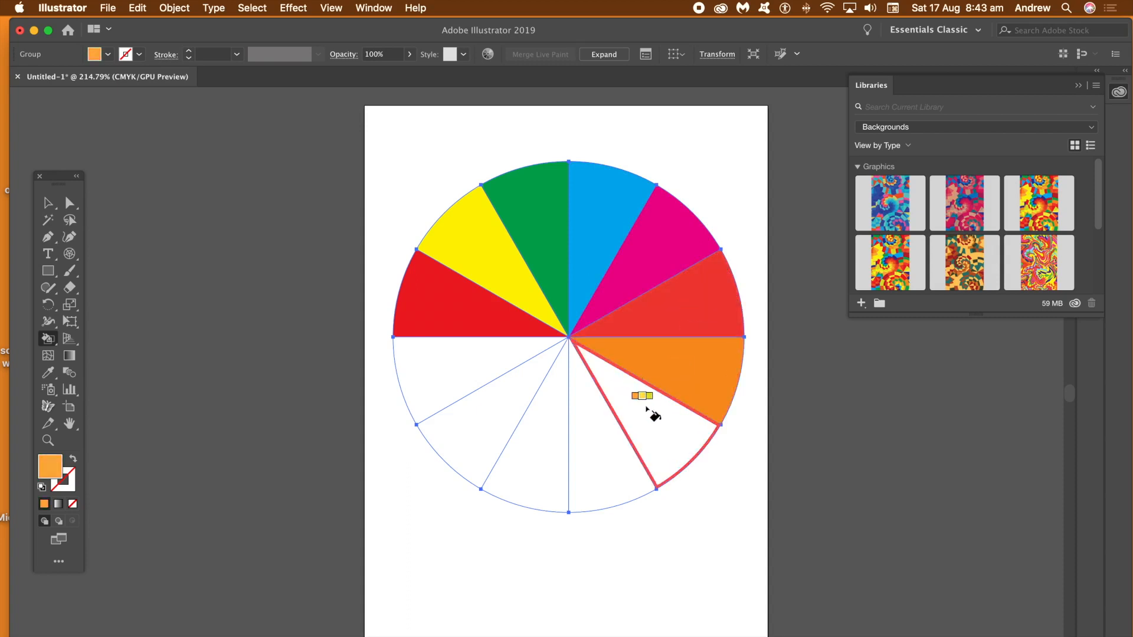
pyautogui.click(652, 413)
# Fill the two wedges at the bottom of the wheel with dark blue and purple
pyautogui.press('Right')
pyautogui.press('Right')
pyautogui.press('Right')
pyautogui.press('Right')
pyautogui.press('Right')
pyautogui.press('Right')
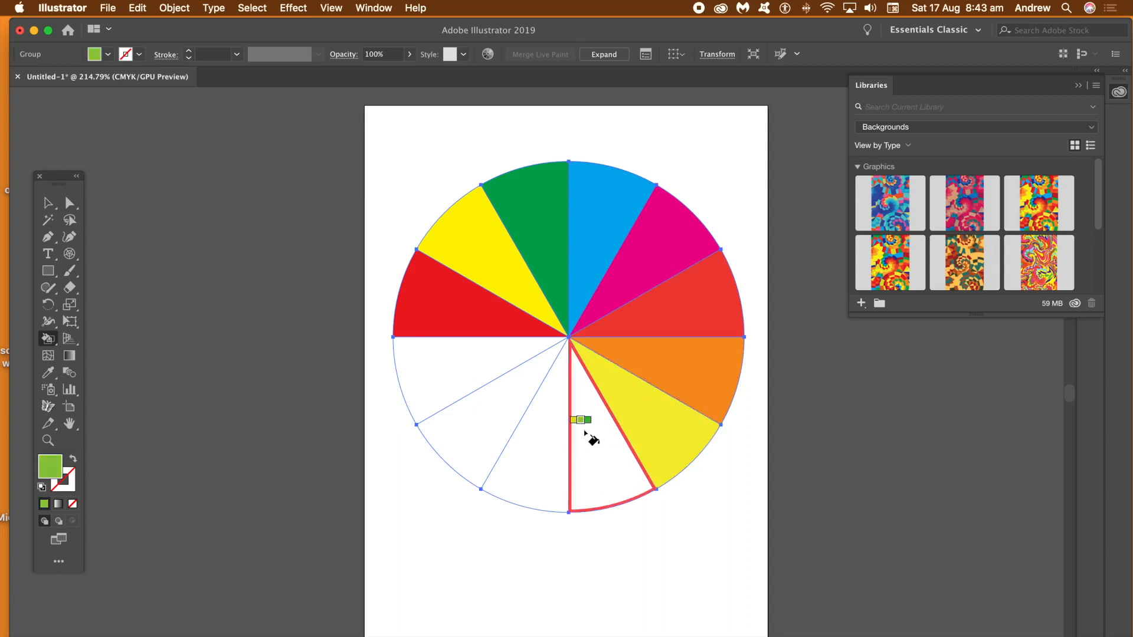
pyautogui.press('Right')
pyautogui.press('Right')
pyautogui.press('Right')
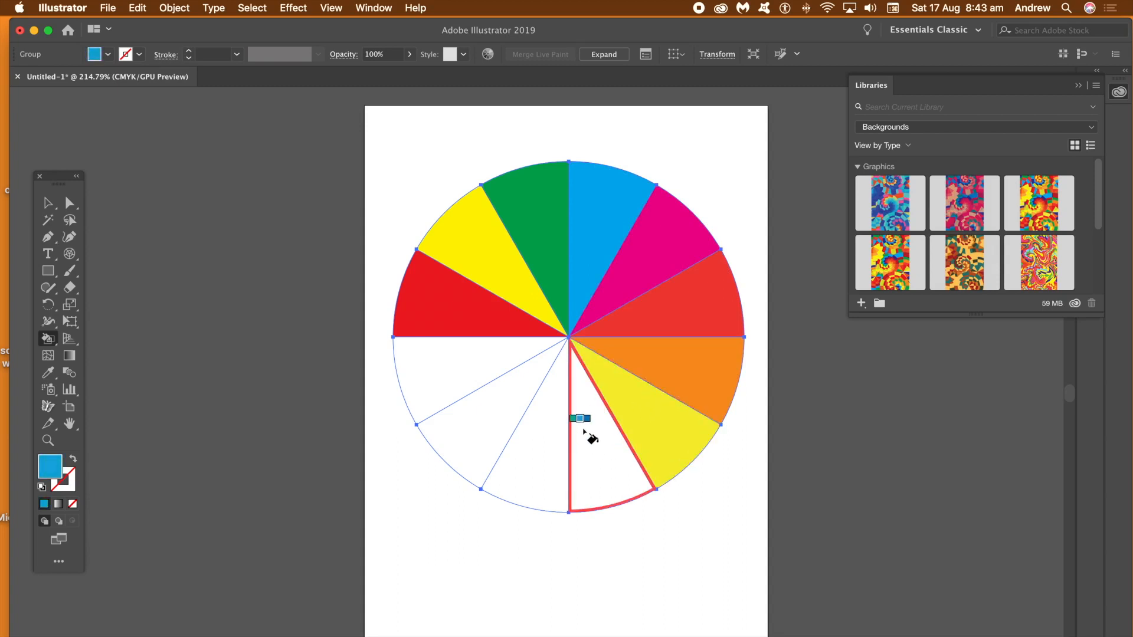
pyautogui.click(584, 430)
pyautogui.press('Right')
pyautogui.click(541, 427)
# Fill the last two lower-left wedges with dark grey-brown and light brown
pyautogui.press('Right')
pyautogui.press('Right')
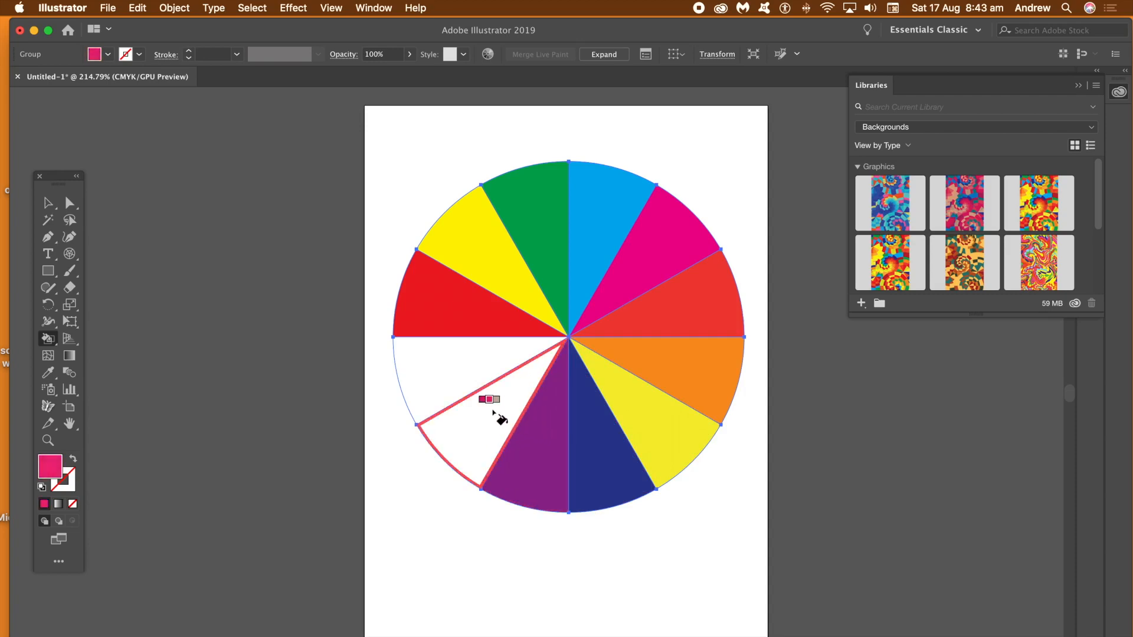
pyautogui.click(494, 412)
pyautogui.press('Right')
pyautogui.press('Right')
pyautogui.press('Right')
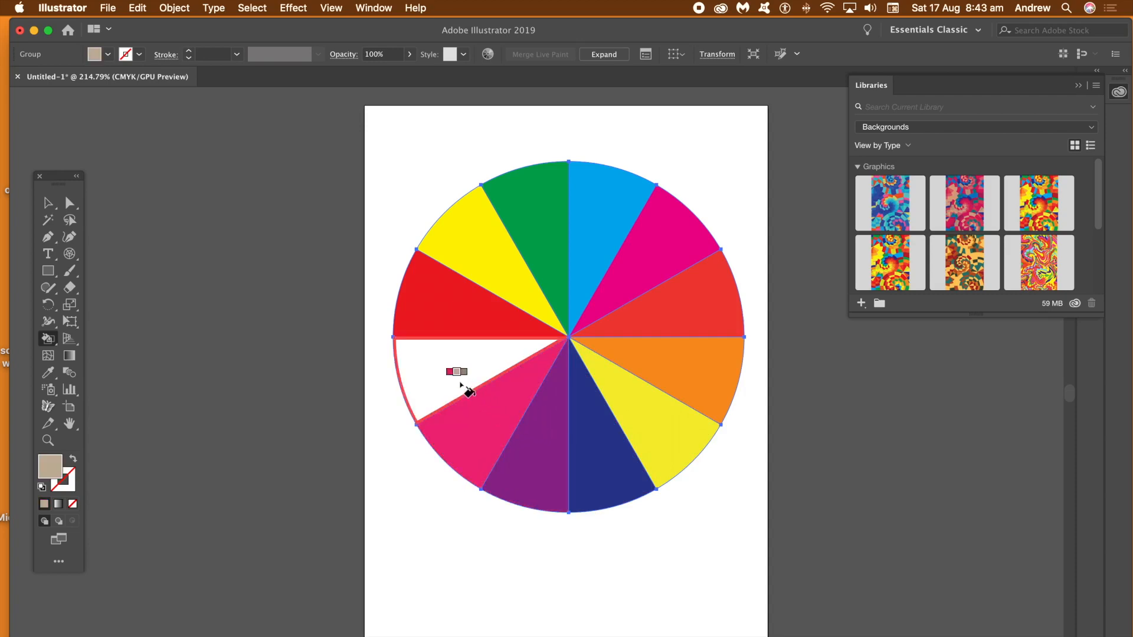
pyautogui.click(487, 410)
pyautogui.press('Left')
pyautogui.click(441, 375)
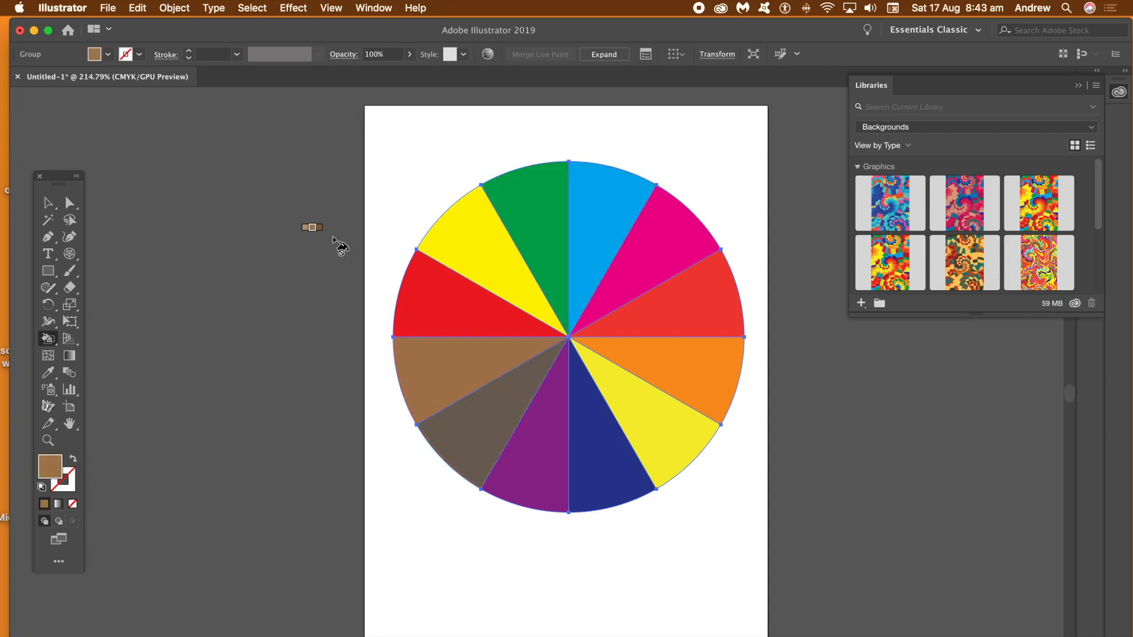
# Expand the Live Paint group into regular artwork and deselect it with the Selection tool
pyautogui.click(604, 55)
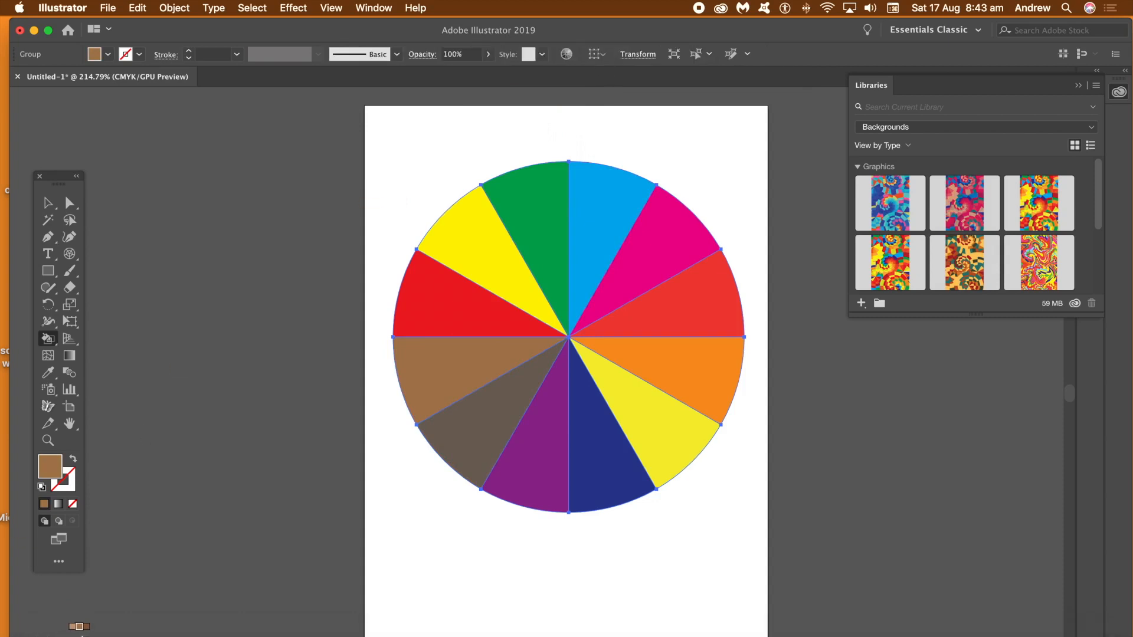
pyautogui.moveTo(80, 634)
pyautogui.click(48, 205)
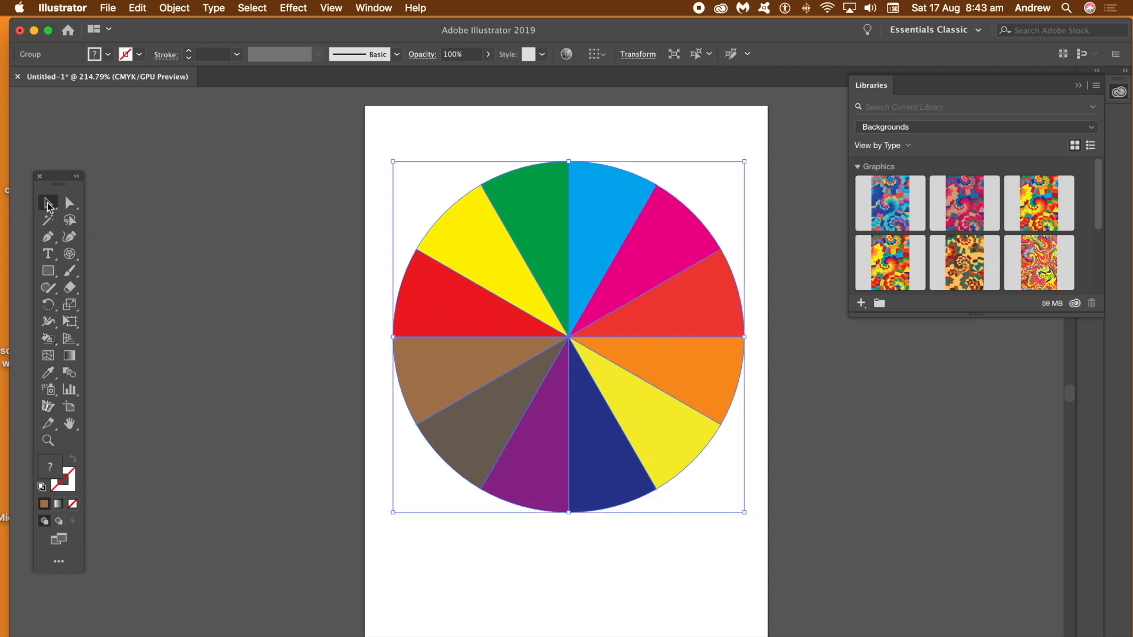
pyautogui.click(474, 123)
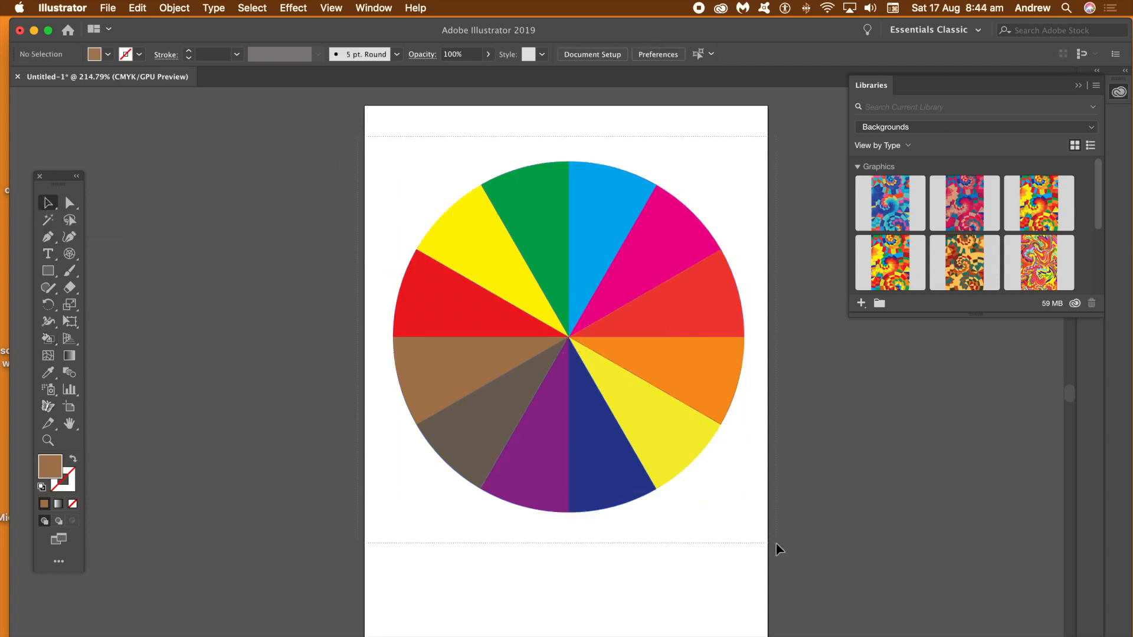
# Duplicate the colour wheel twice, scaling each copy smaller and offsetting it over the original
pyautogui.press('super+a')
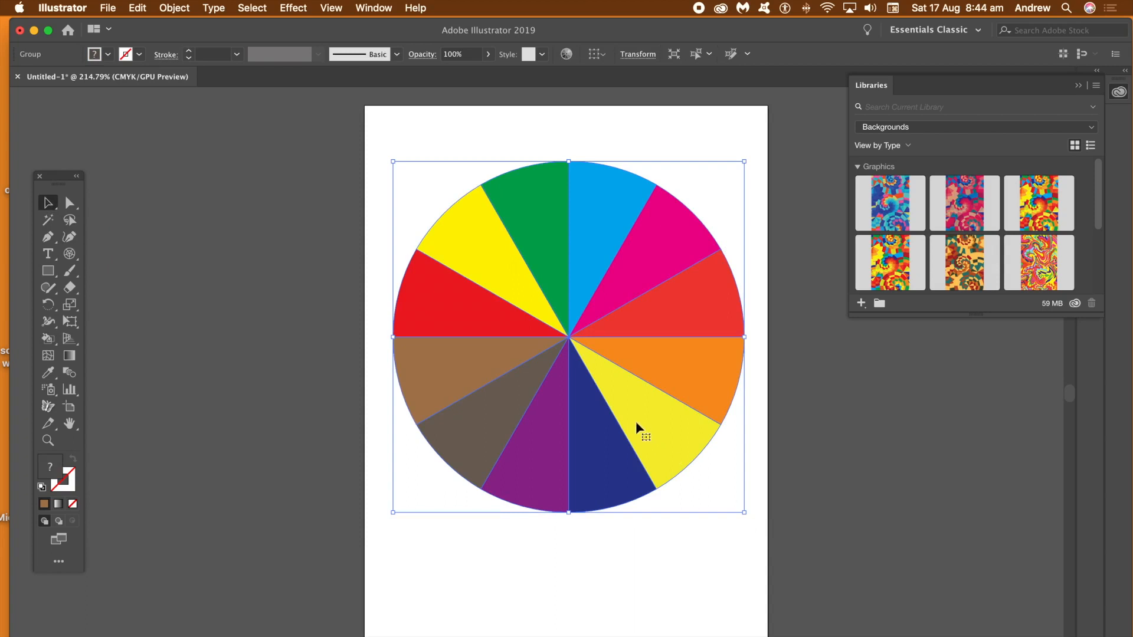
pyautogui.moveTo(620, 398); pyautogui.dragTo(695, 460)
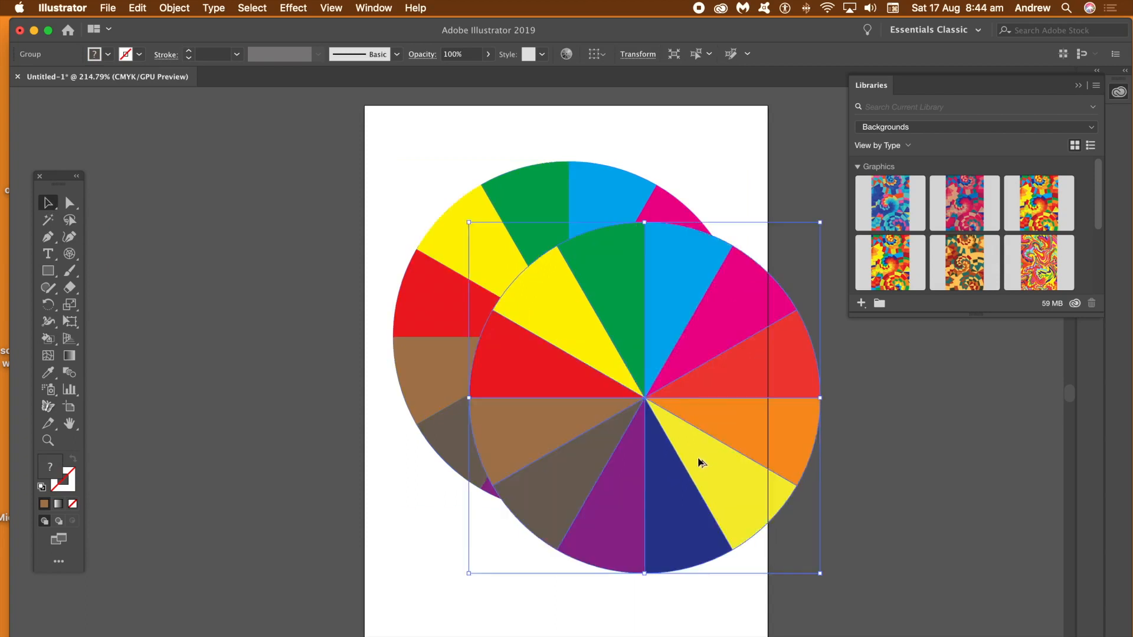
pyautogui.moveTo(821, 574); pyautogui.dragTo(738, 491)
pyautogui.moveTo(624, 346); pyautogui.dragTo(597, 331)
pyautogui.moveTo(596, 384); pyautogui.dragTo(652, 424)
pyautogui.moveTo(768, 518); pyautogui.dragTo(701, 452)
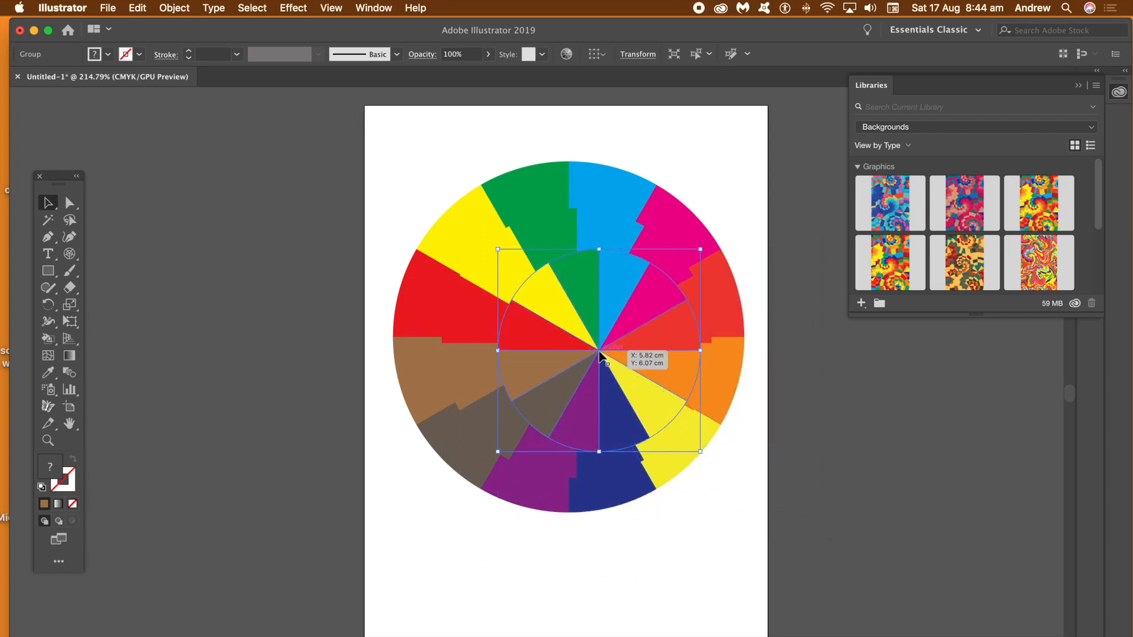
# Add two more progressively smaller copies of the wheel, each offset further toward the lower right
pyautogui.moveTo(599, 353); pyautogui.dragTo(634, 396)
pyautogui.moveTo(739, 498); pyautogui.dragTo(705, 465)
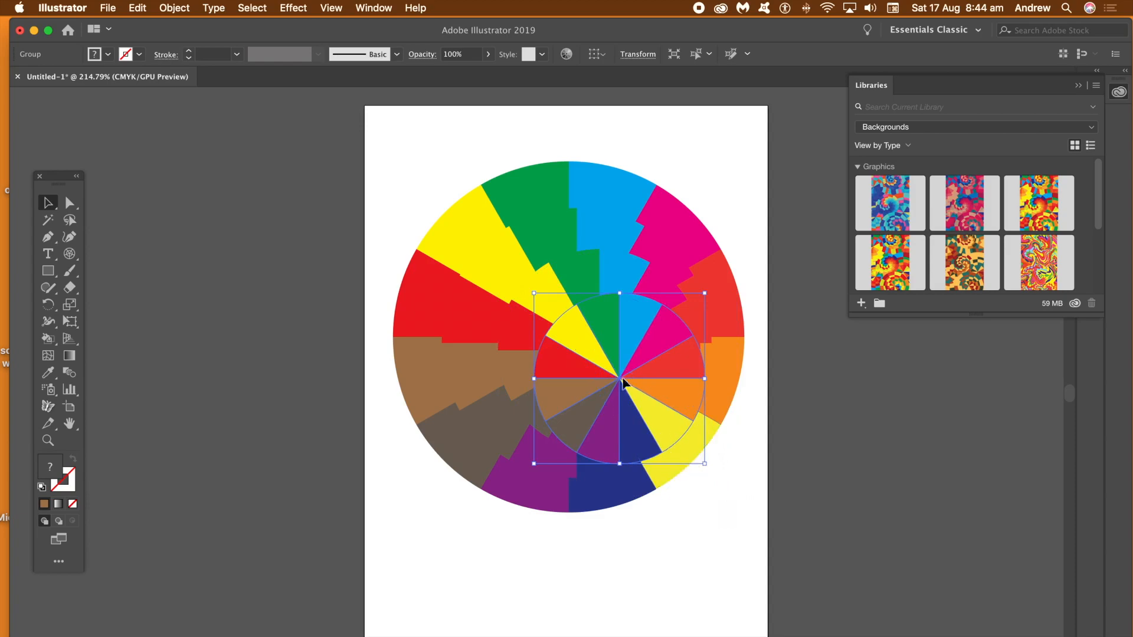
pyautogui.moveTo(622, 381); pyautogui.dragTo(683, 442)
pyautogui.moveTo(735, 496); pyautogui.dragTo(692, 453)
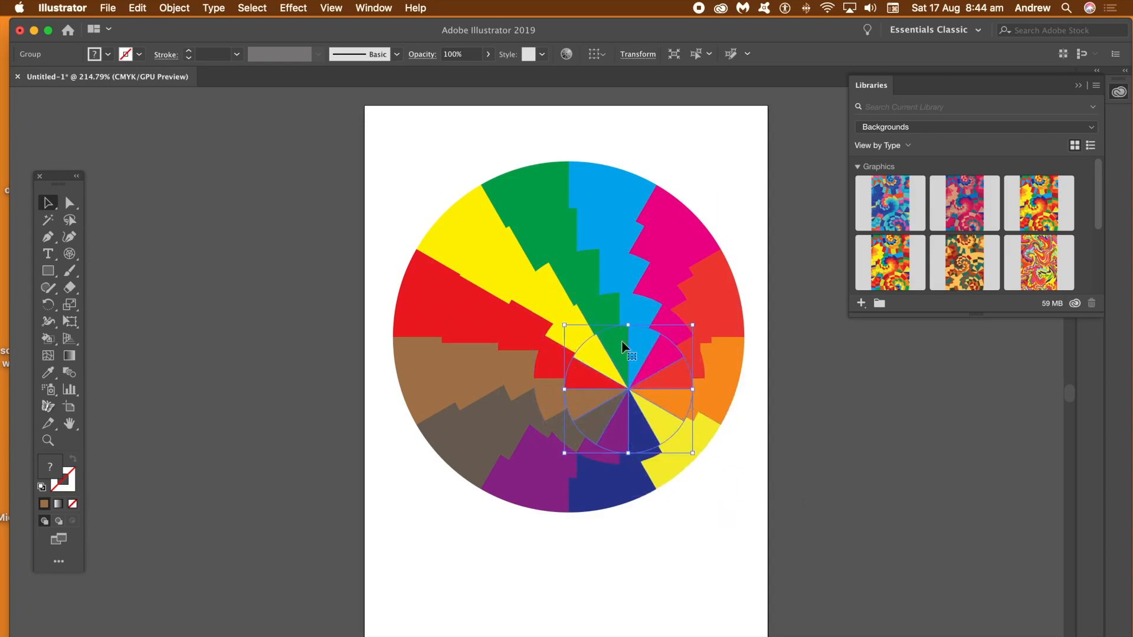
# Align all the wheels on a common horizontal and vertical centre, then reposition and enlarge the whole stack
pyautogui.press('super+a')
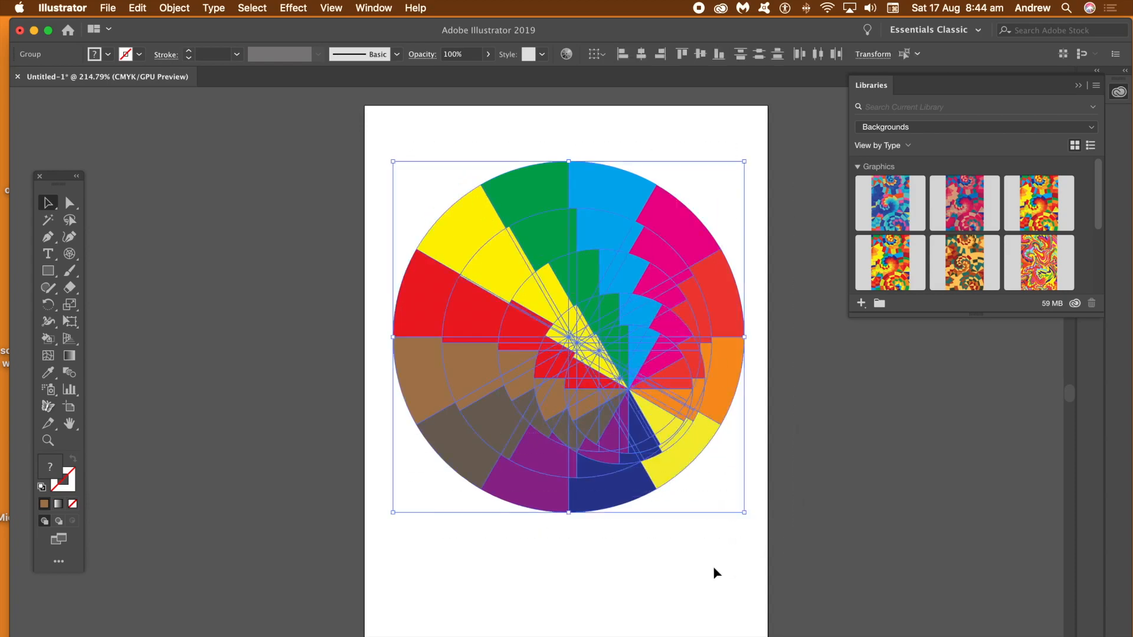
pyautogui.click(641, 53)
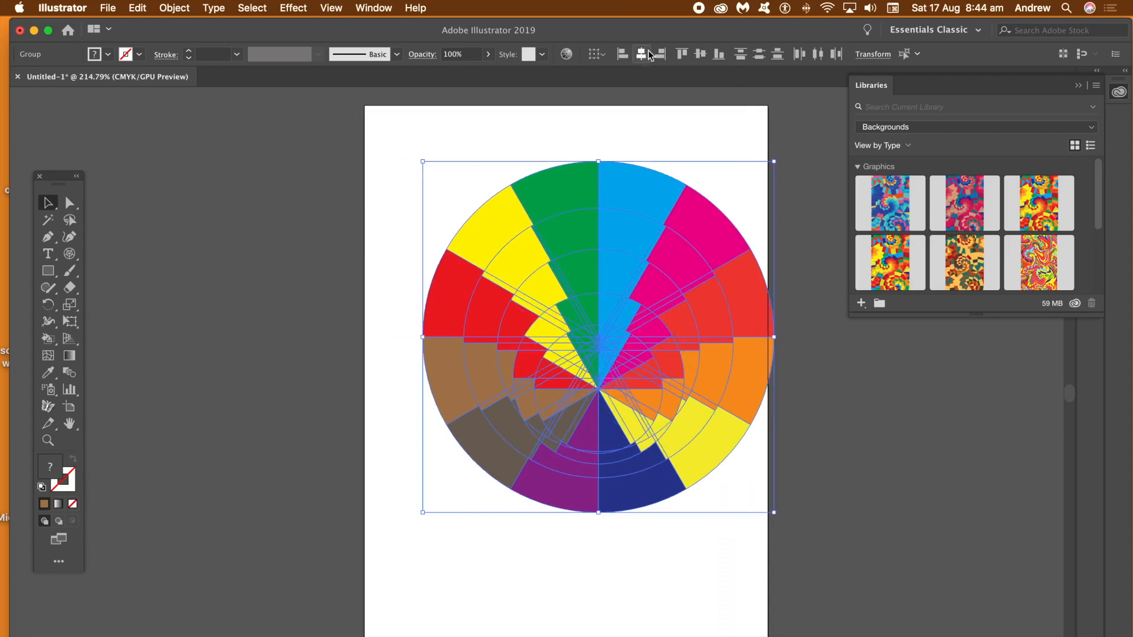
pyautogui.click(701, 54)
pyautogui.moveTo(646, 234); pyautogui.dragTo(511, 172)
pyautogui.moveTo(637, 478); pyautogui.dragTo(748, 585)
pyautogui.click(872, 512)
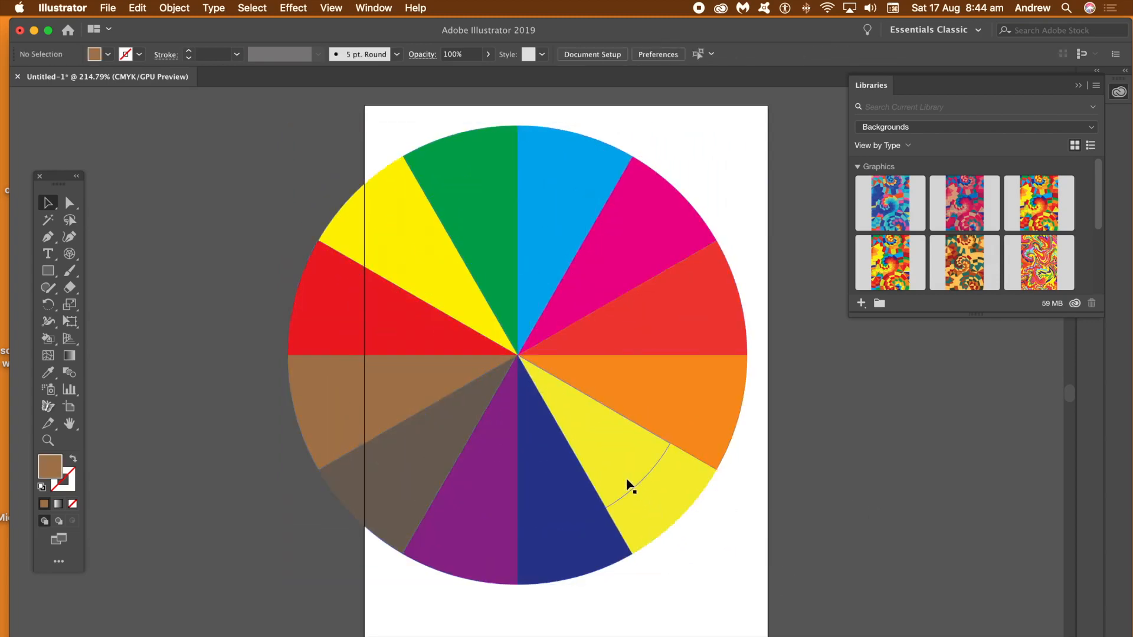
# Rotate the second-largest wheel by 30° with the preview enabled
pyautogui.click(626, 482)
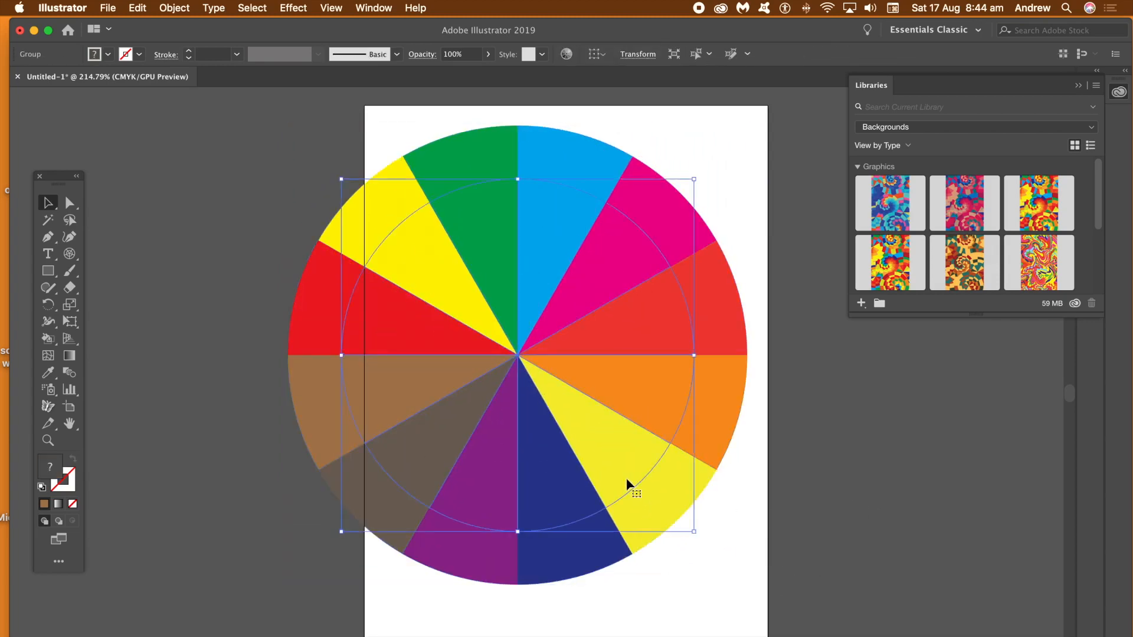
pyautogui.click(171, 8)
pyautogui.moveTo(176, 27)
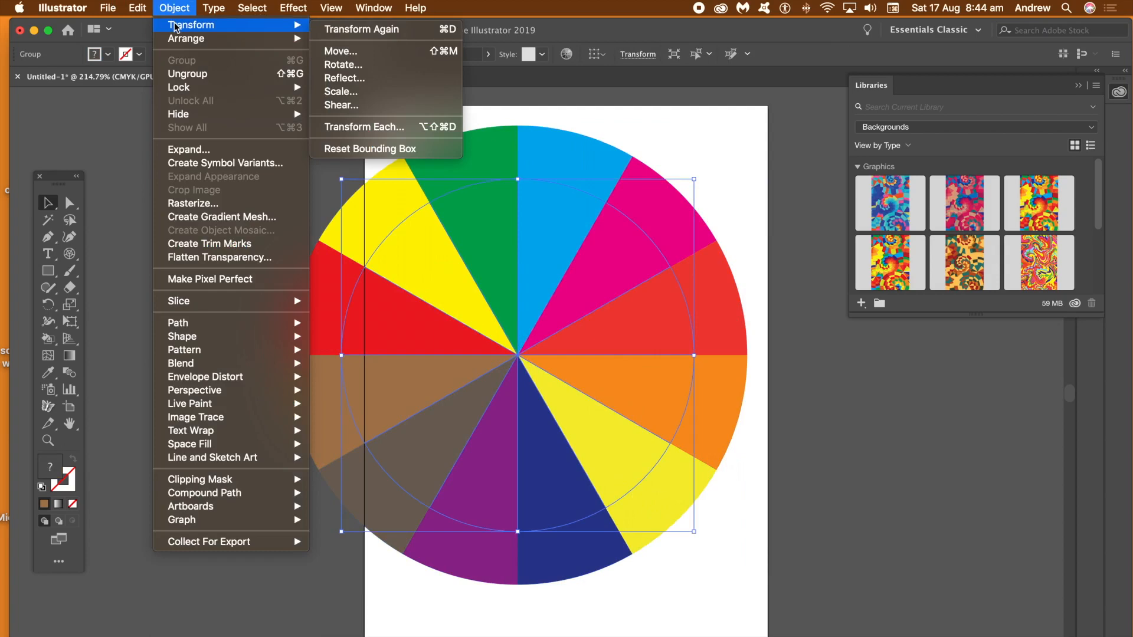
pyautogui.click(345, 65)
pyautogui.write('30')
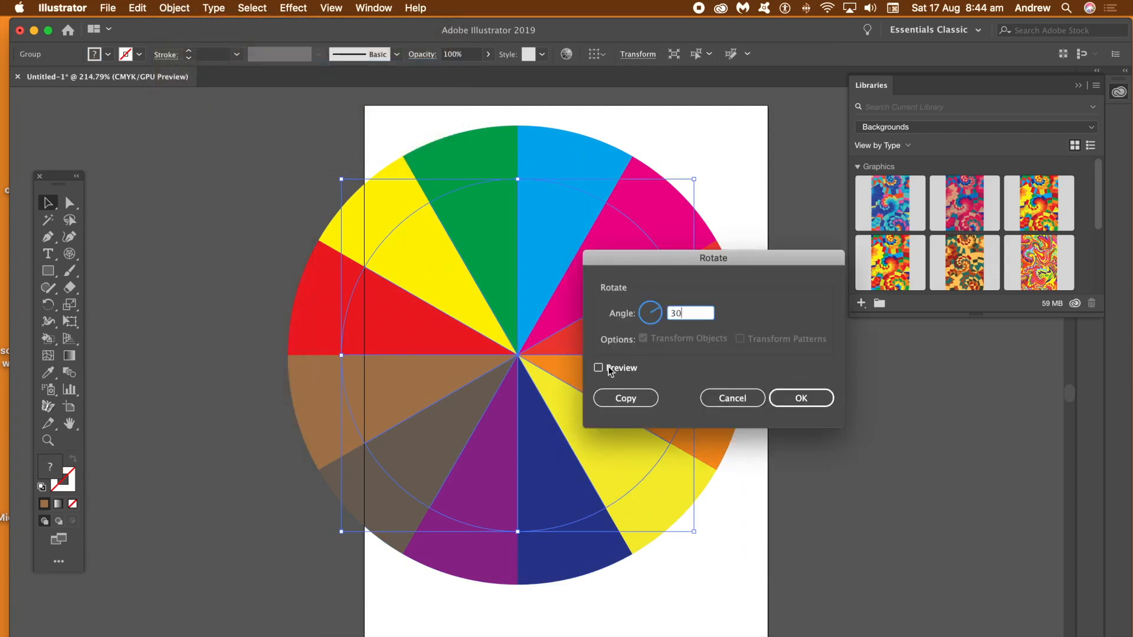
pyautogui.click(599, 368)
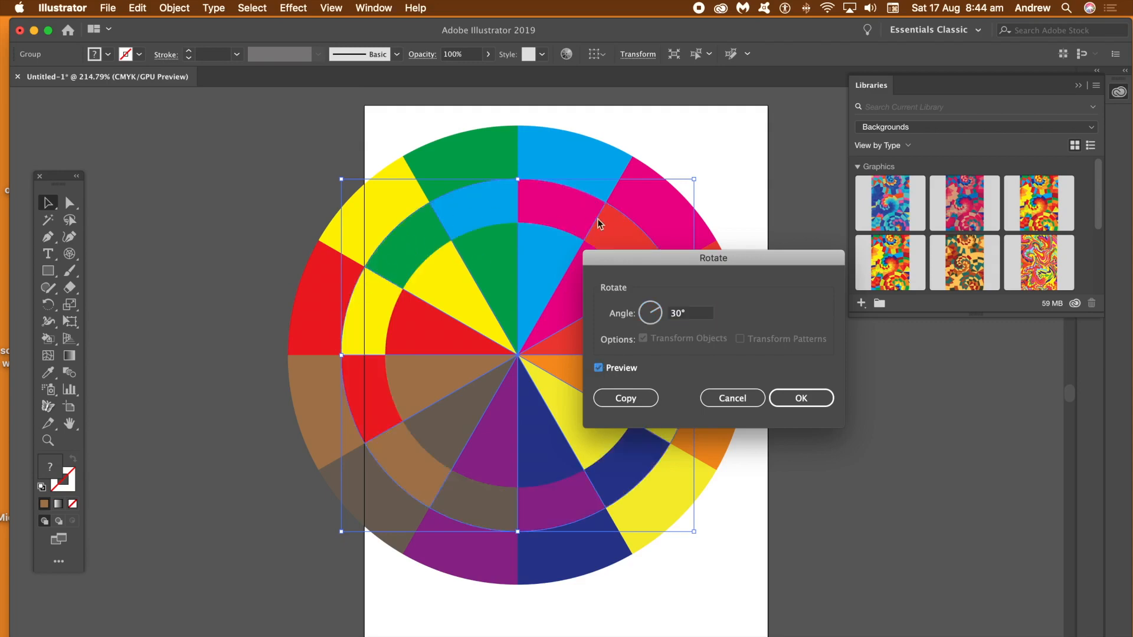
pyautogui.click(815, 403)
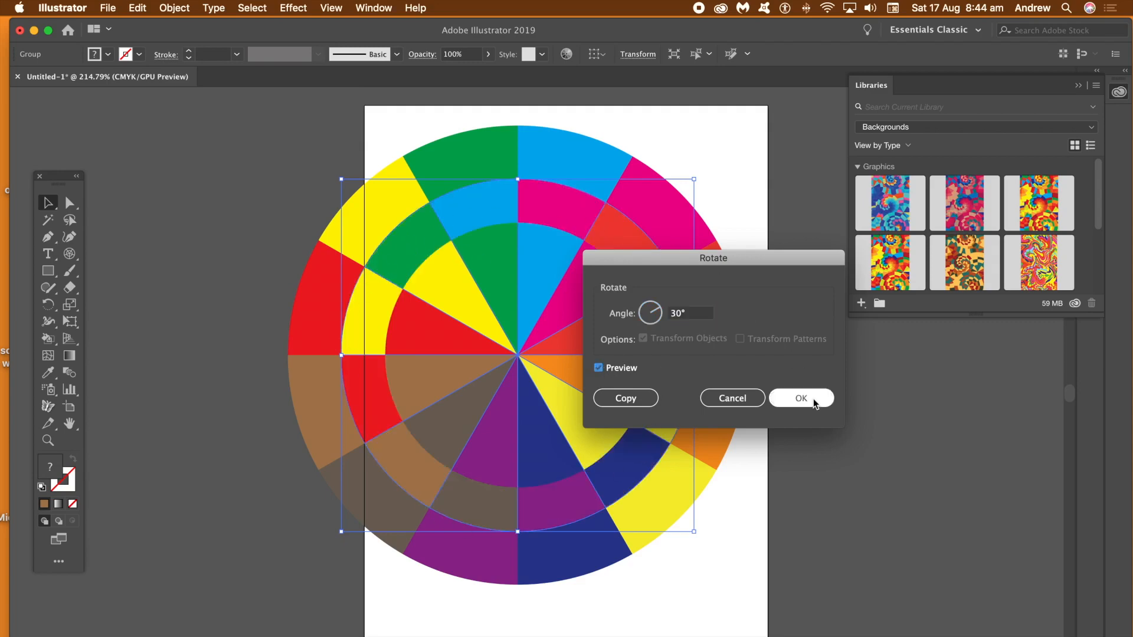
# Rotate the third-largest wheel by 60°
pyautogui.click(614, 289)
pyautogui.click(617, 285)
pyautogui.click(185, 8)
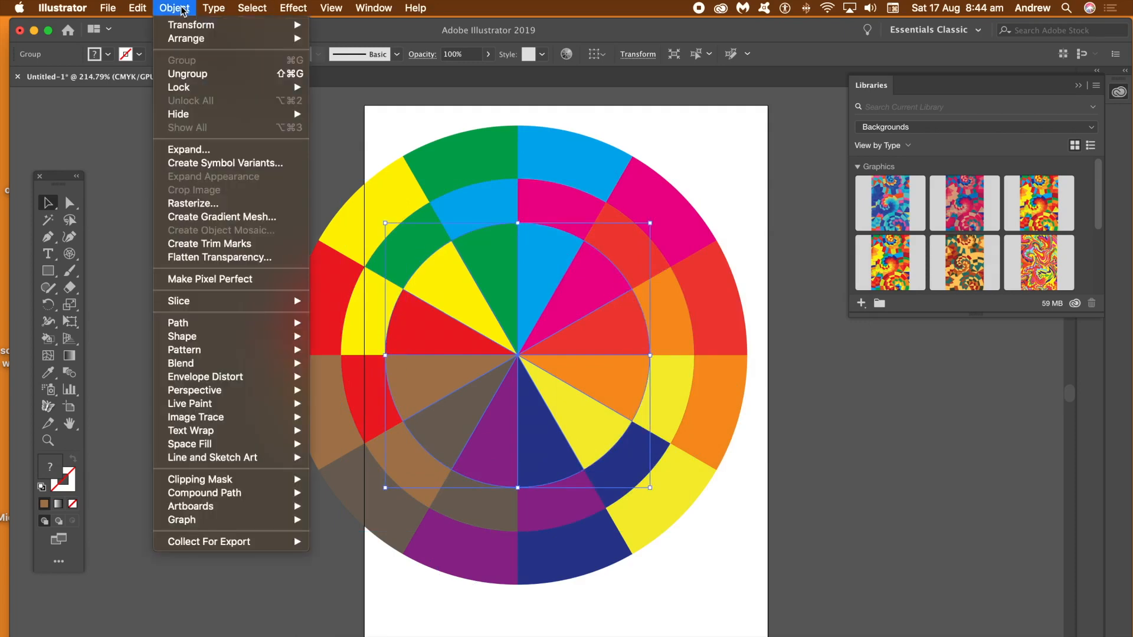
pyautogui.moveTo(248, 24)
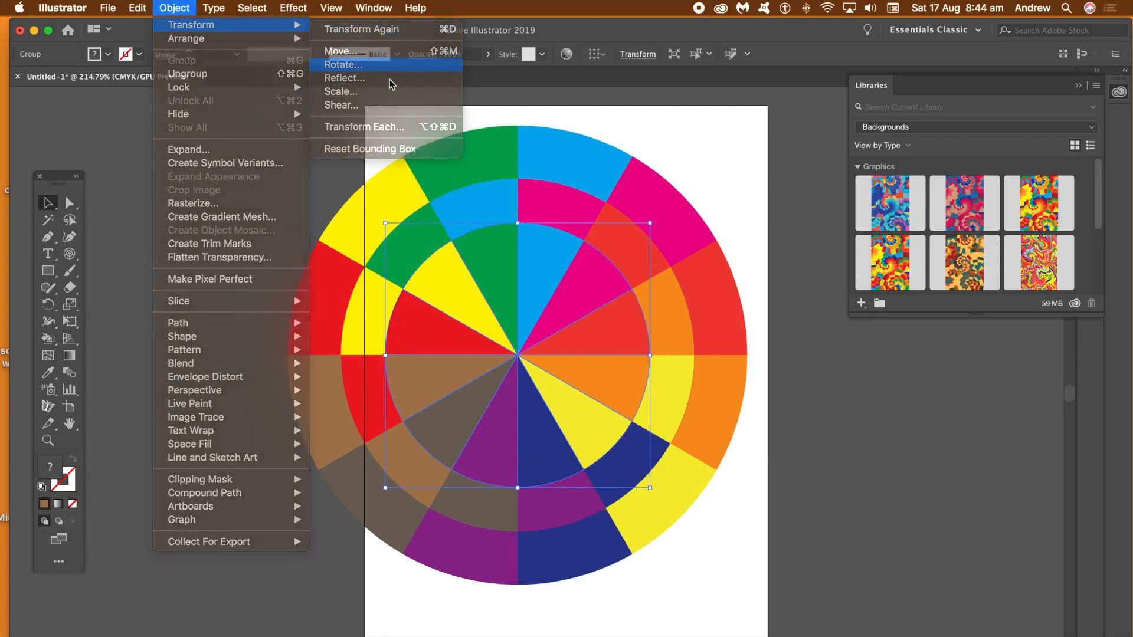
pyautogui.click(343, 65)
pyautogui.write('60')
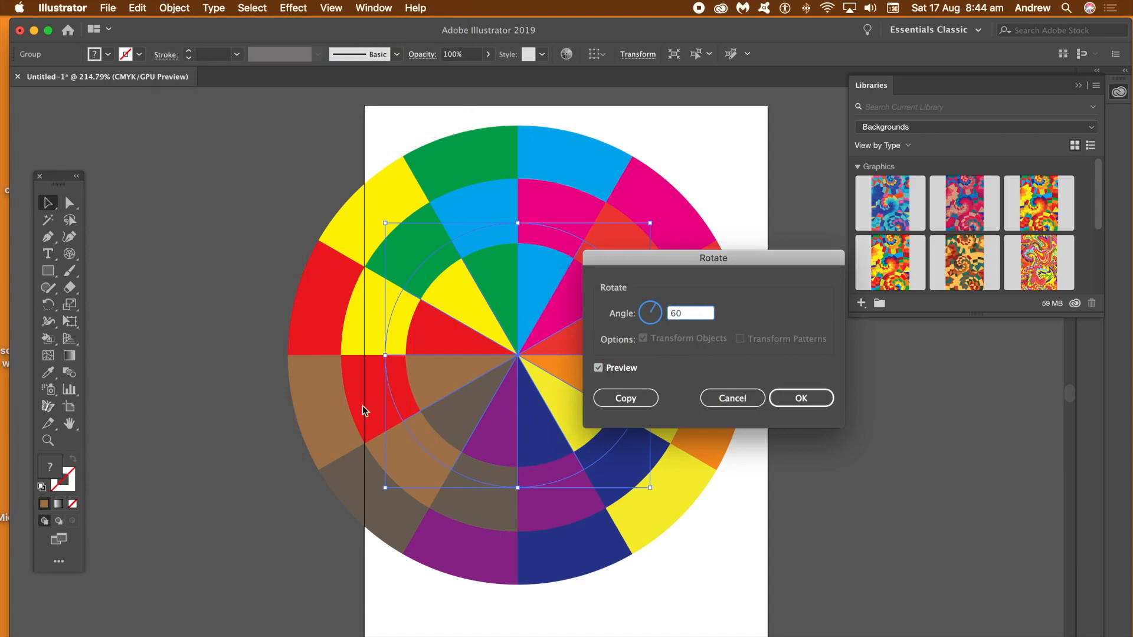
pyautogui.click(800, 397)
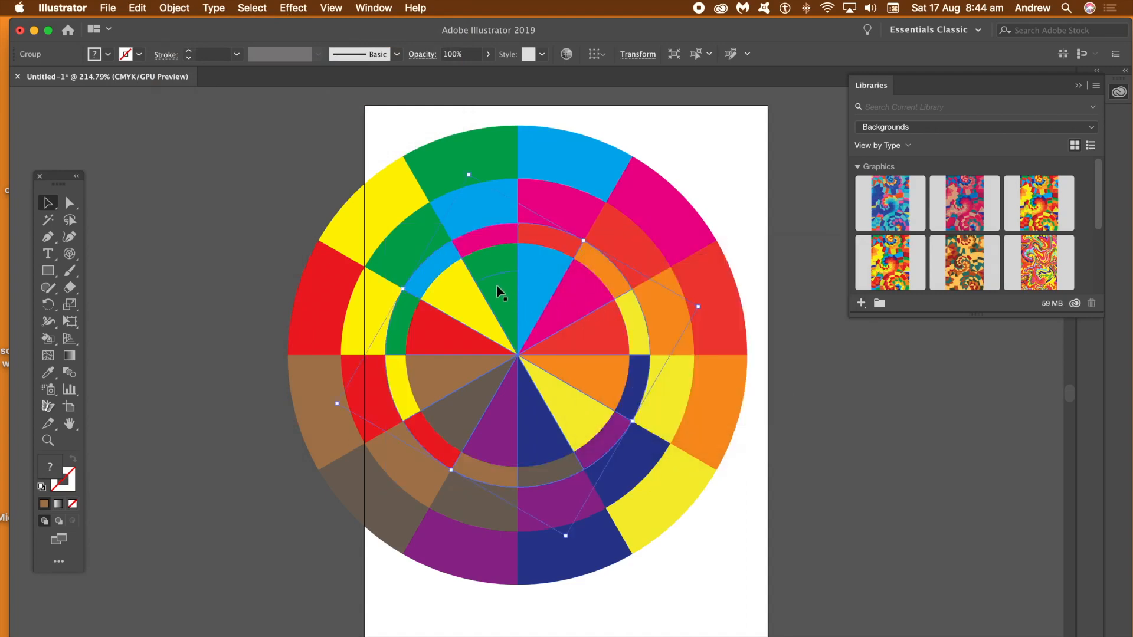
# Rotate the fourth-largest wheel by 90°
pyautogui.click(505, 268)
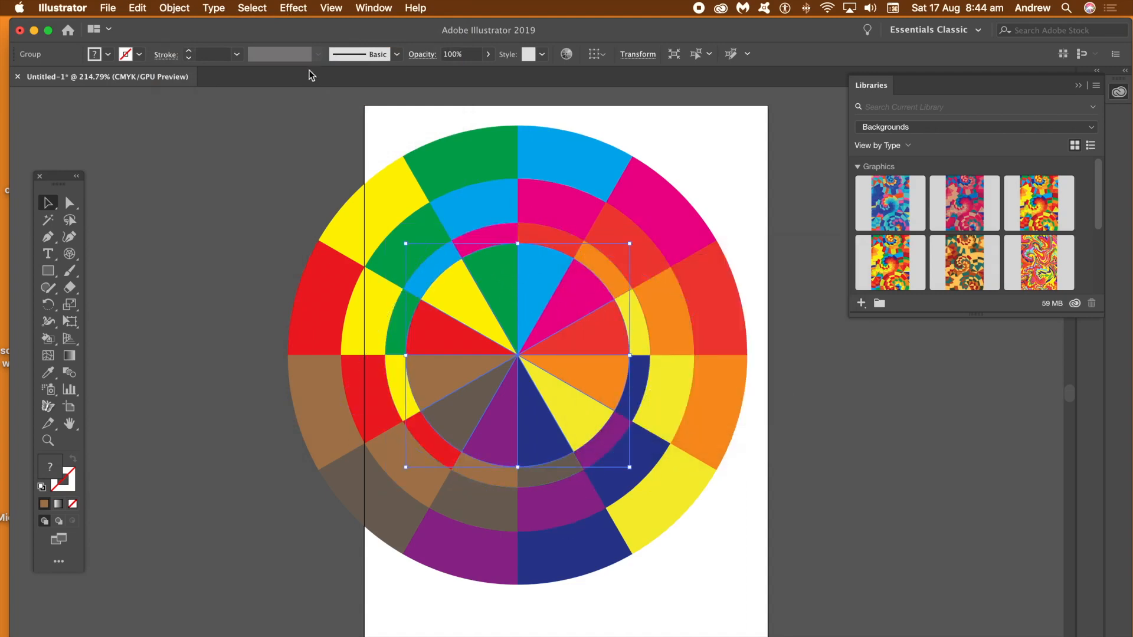
pyautogui.click(173, 7)
pyautogui.moveTo(189, 25)
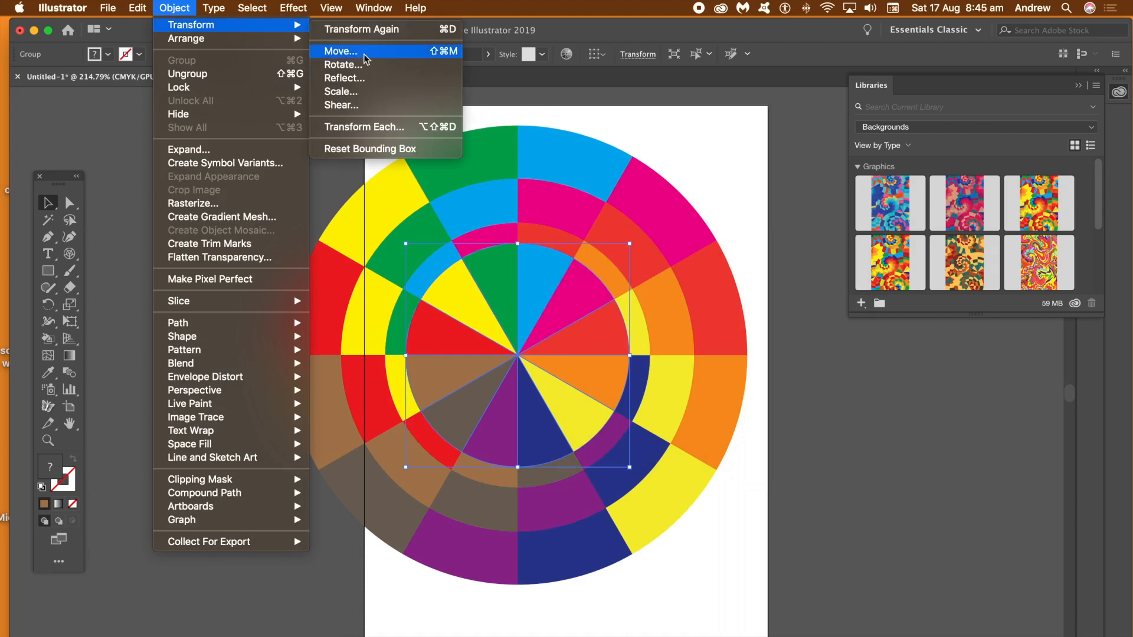
pyautogui.click(343, 65)
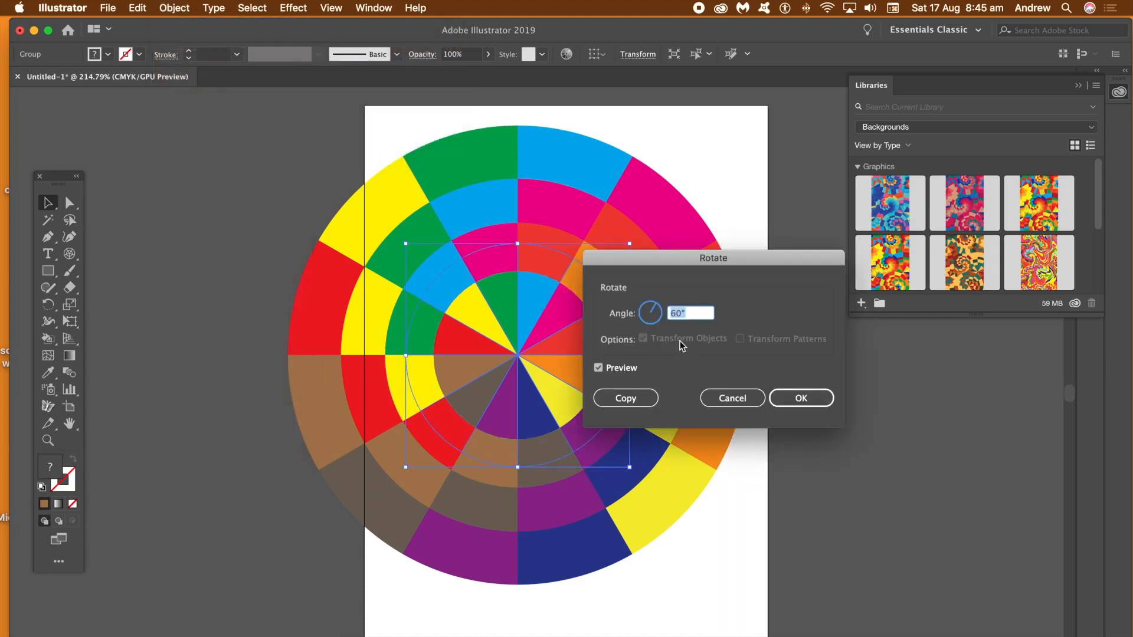
pyautogui.write('90')
pyautogui.click(798, 398)
# Rotate the smallest, innermost wheel by 120°
pyautogui.click(542, 300)
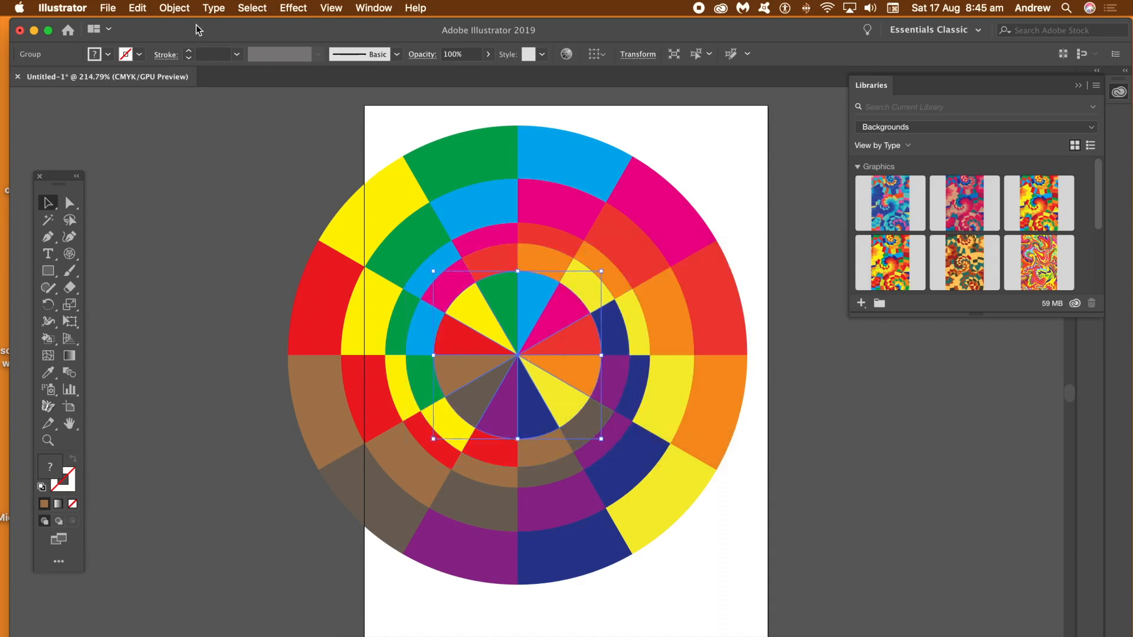
pyautogui.click(174, 8)
pyautogui.moveTo(180, 26)
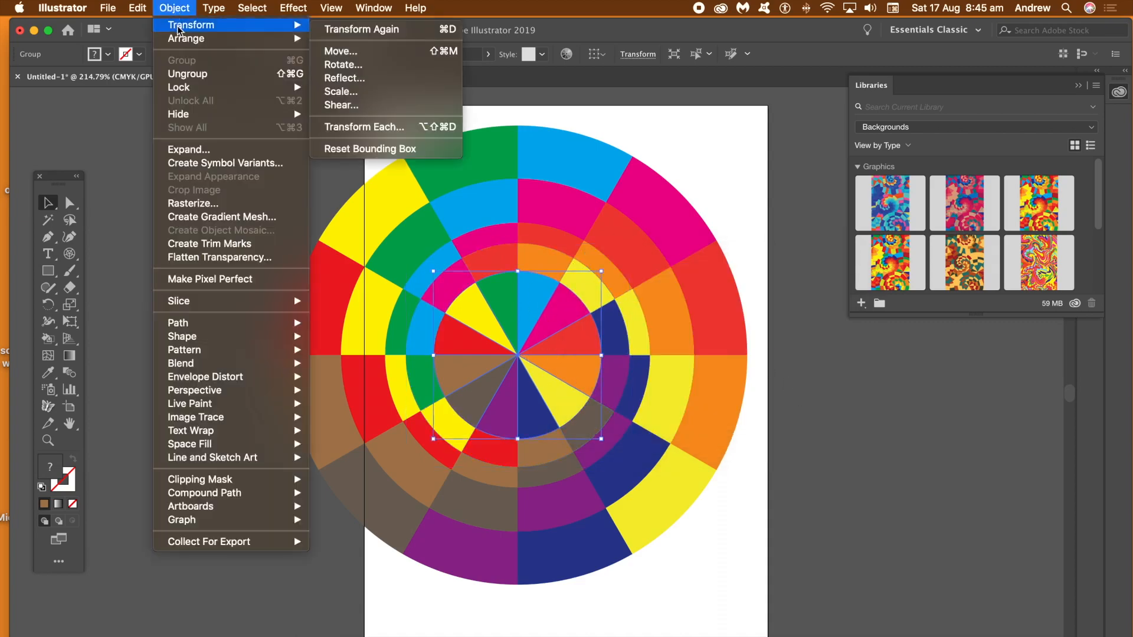
pyautogui.click(347, 65)
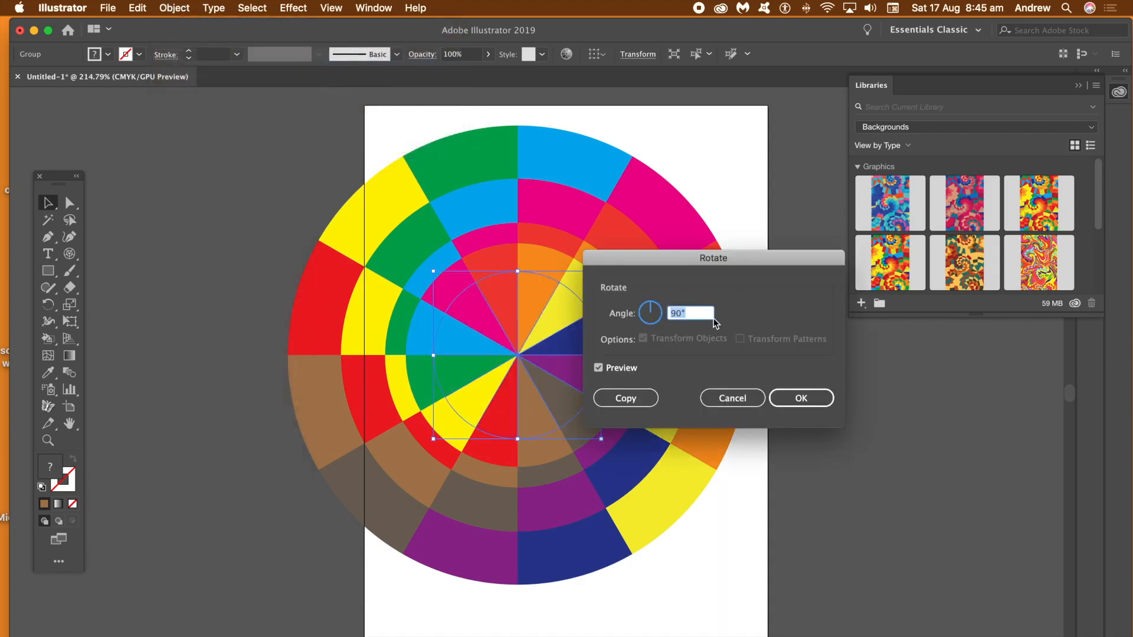
pyautogui.write('120')
pyautogui.click(802, 398)
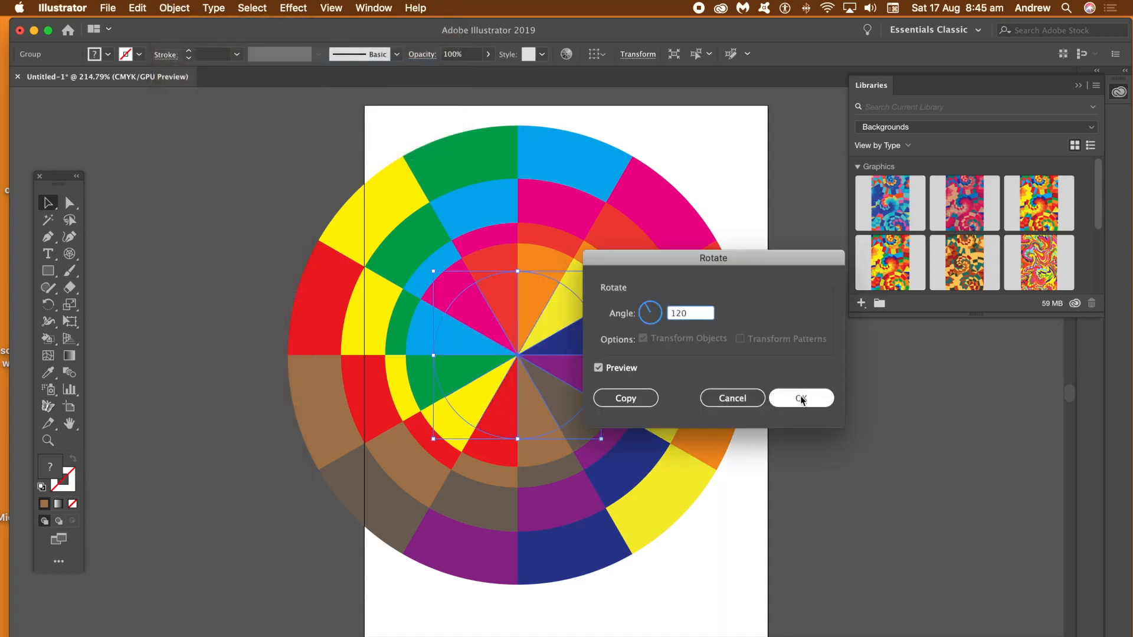
# Group all the nested wheels, then scale the group down and move it over the artboard's upper-left corner
pyautogui.click(770, 319)
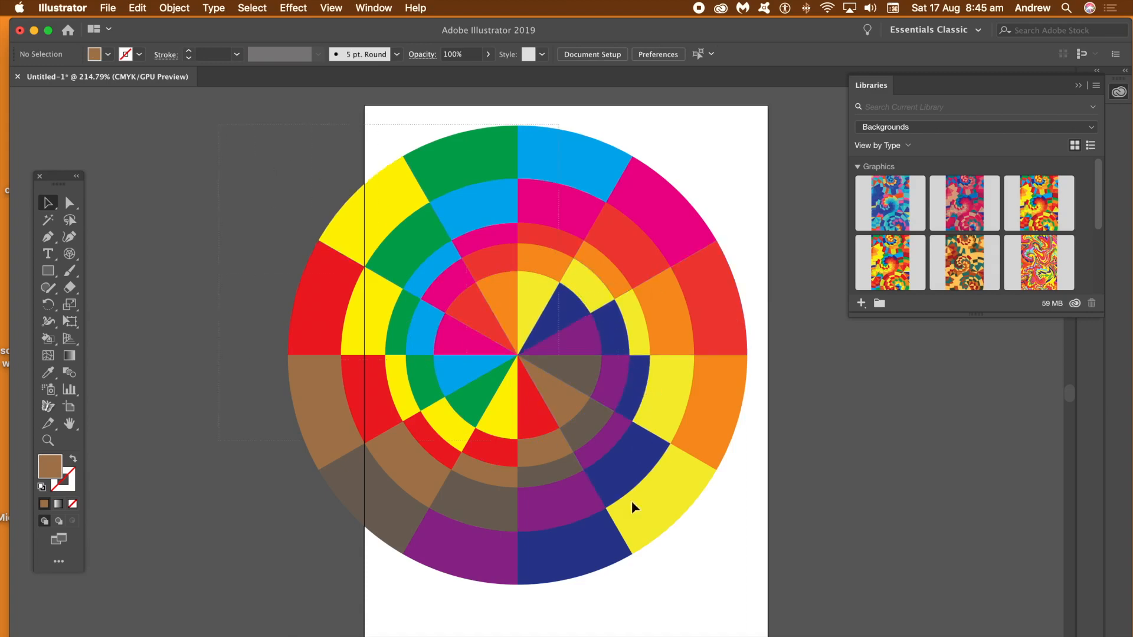
pyautogui.click(561, 447)
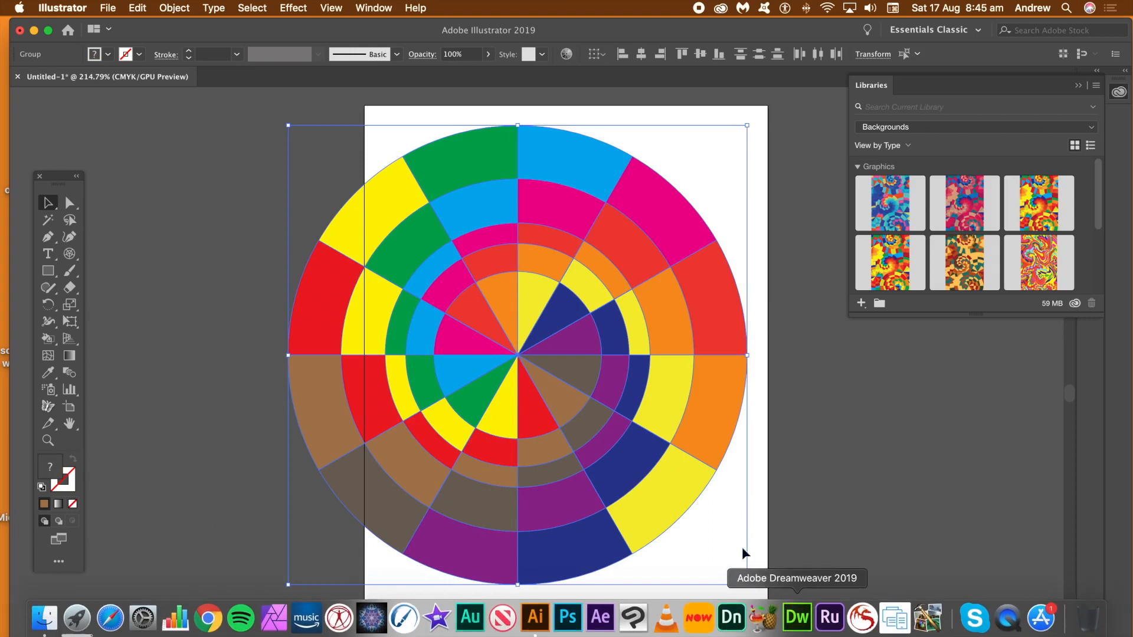
pyautogui.click(183, 6)
pyautogui.click(177, 60)
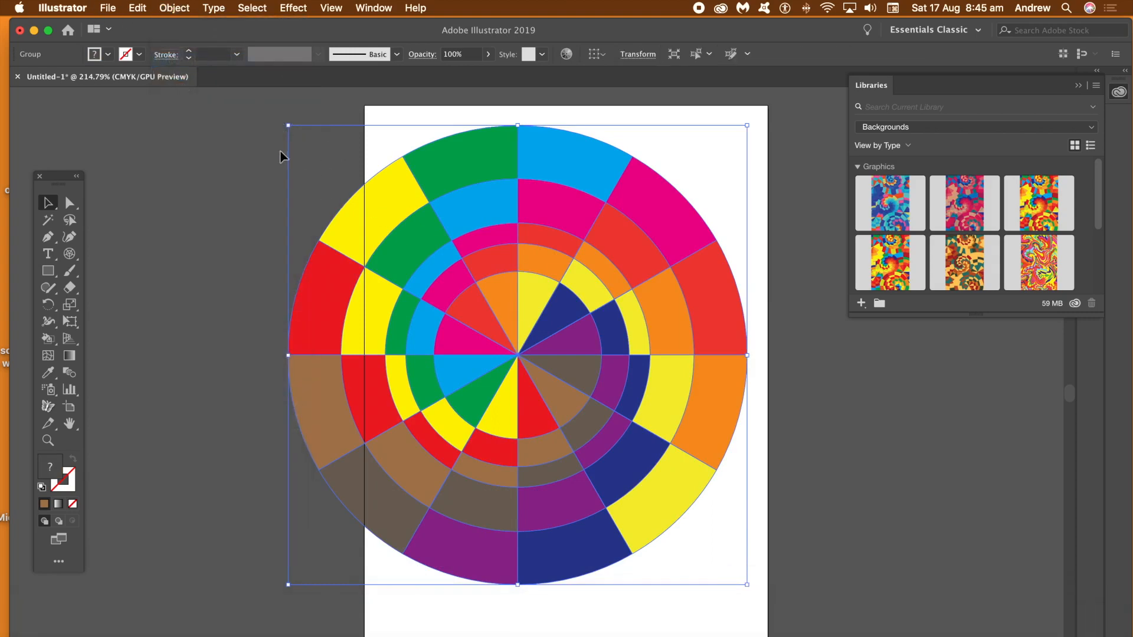
pyautogui.moveTo(286, 126); pyautogui.dragTo(413, 177)
pyautogui.moveTo(549, 280); pyautogui.dragTo(362, 195)
# Duplicate the grouped wheel to the right so the copy overlaps the original across the artboard's top edge
pyautogui.click(378, 8)
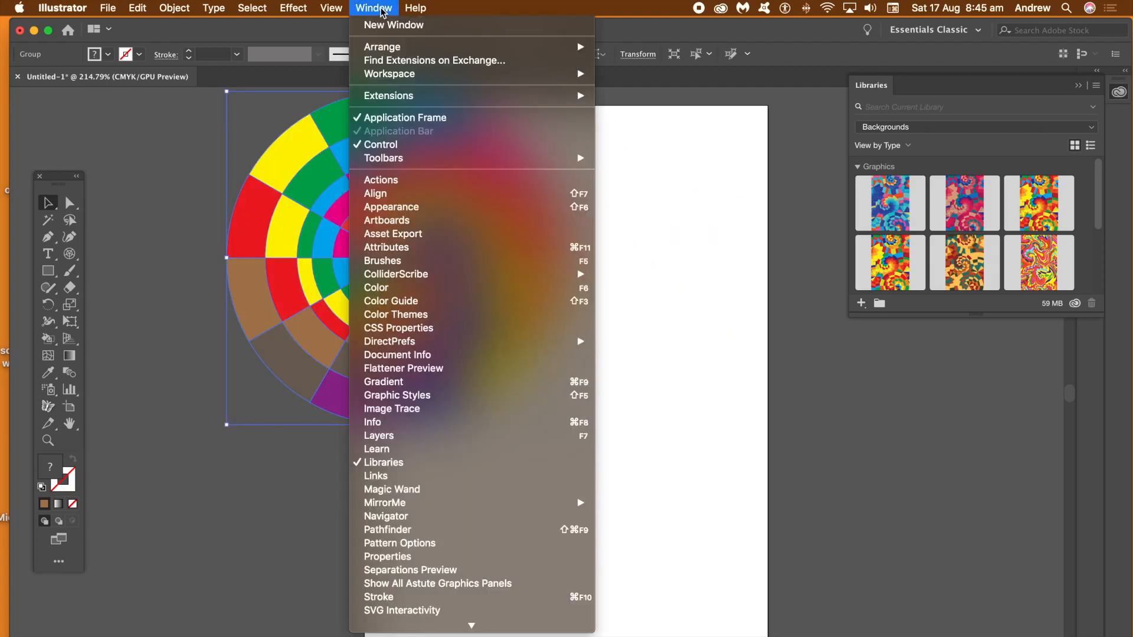
pyautogui.click(397, 517)
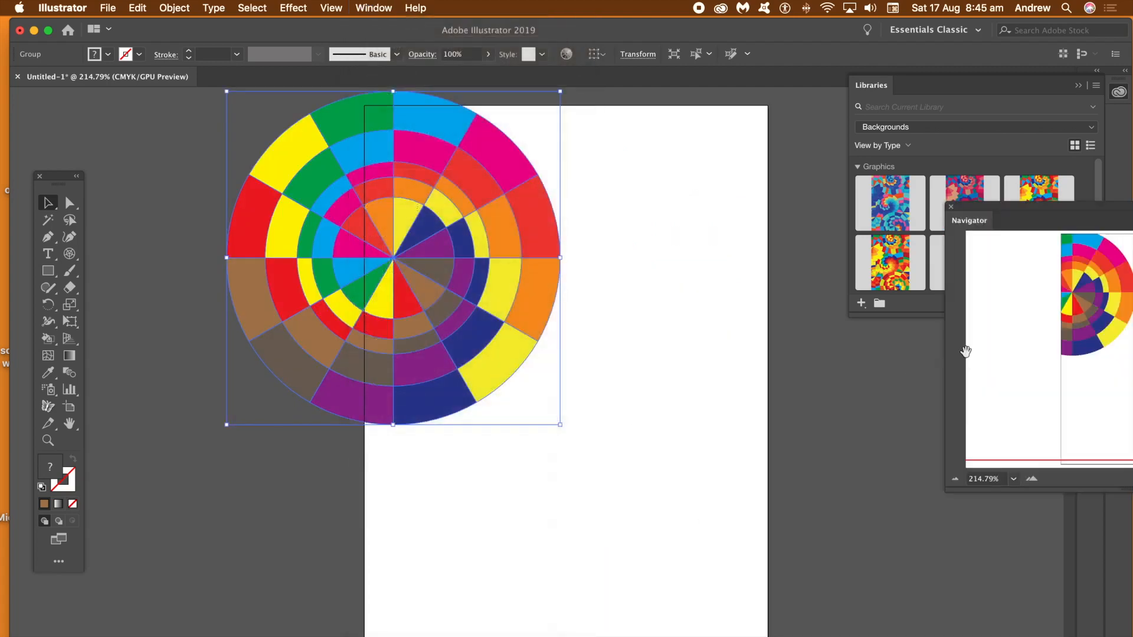
pyautogui.click(955, 479)
pyautogui.moveTo(494, 266); pyautogui.dragTo(593, 261)
# Recolor the second wheel with Recolor Artwork, randomly changing its color order several times
pyautogui.click(139, 8)
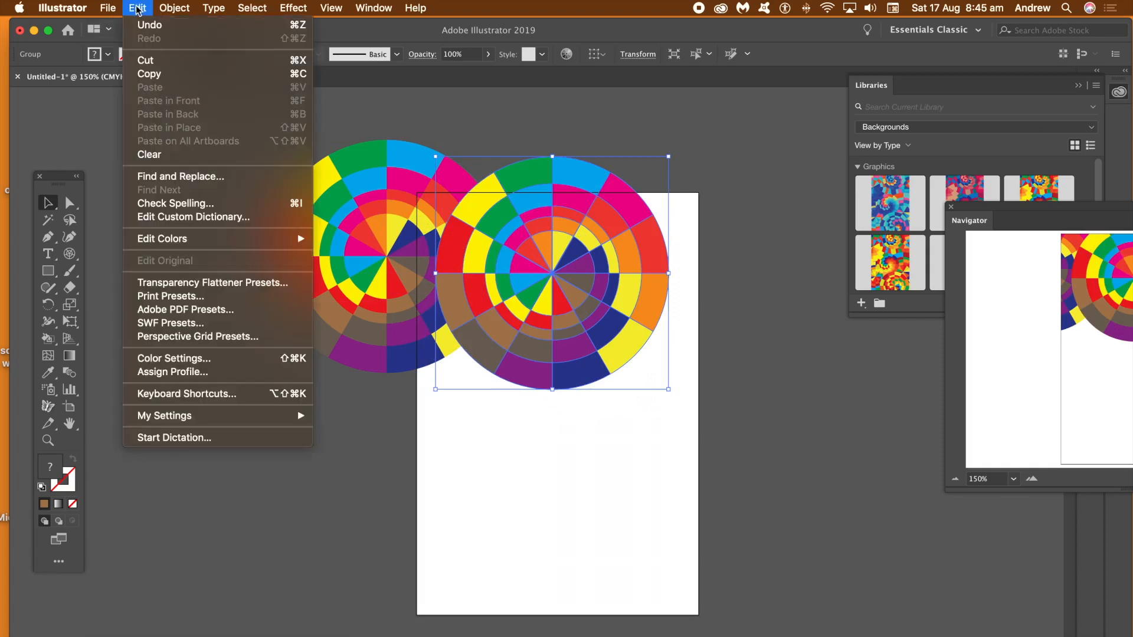
pyautogui.moveTo(227, 239)
pyautogui.click(377, 237)
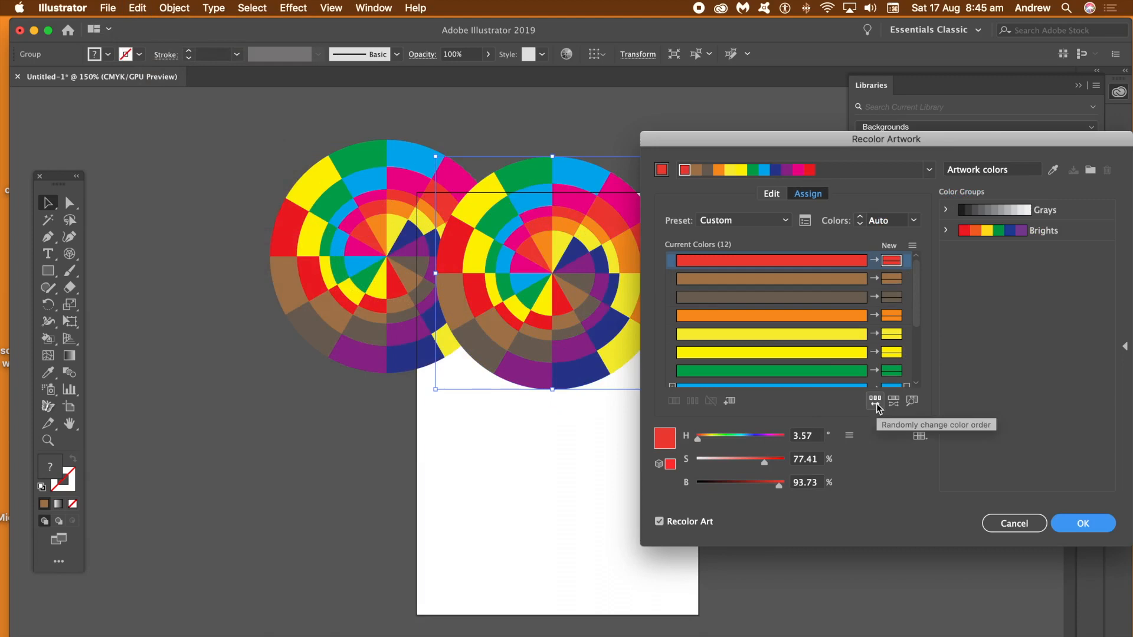
pyautogui.click(875, 401)
pyautogui.click(875, 401)
pyautogui.click(875, 401)
pyautogui.click(875, 401)
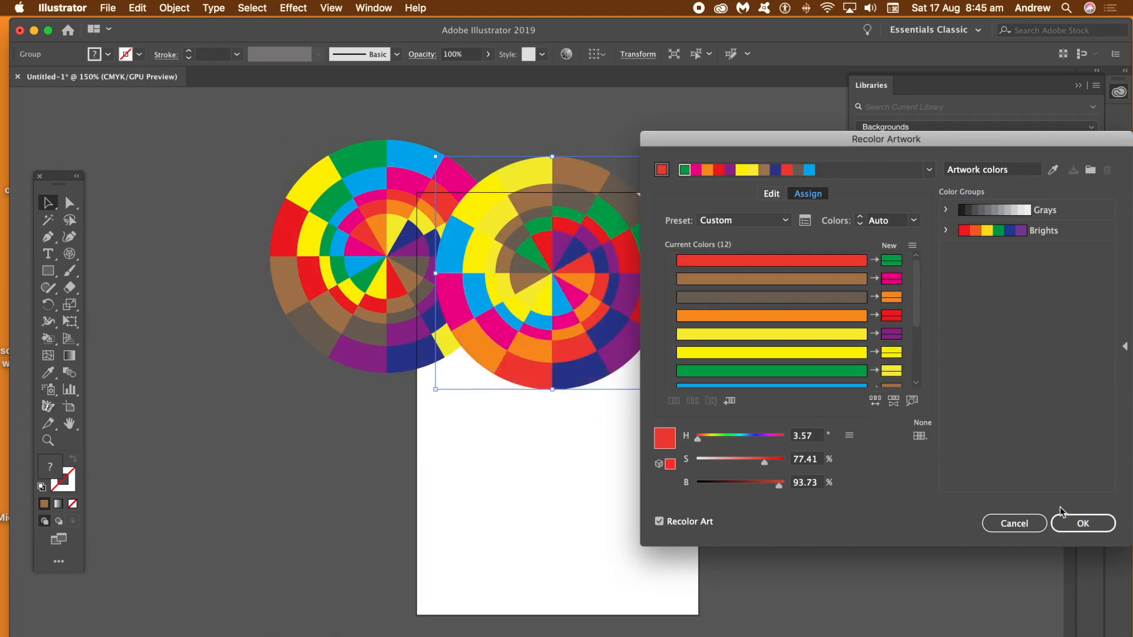
pyautogui.click(1088, 524)
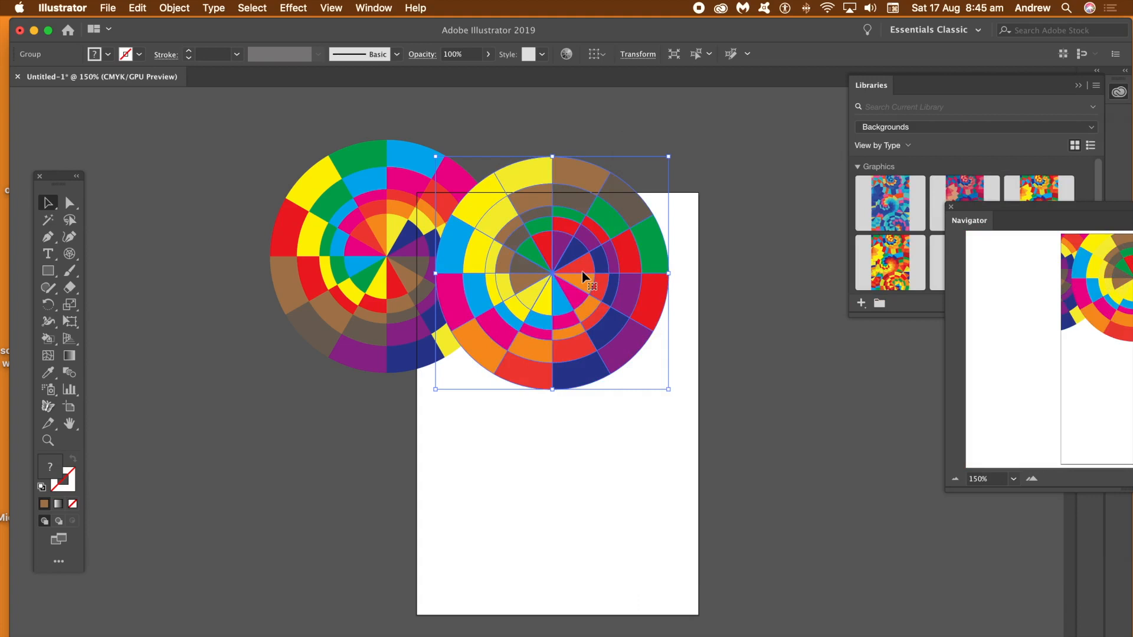
# Duplicate the recolored wheel over the artboard's upper-right corner and randomly change the copy's color order with Recolor Artwork
pyautogui.moveTo(574, 270); pyautogui.dragTo(700, 243)
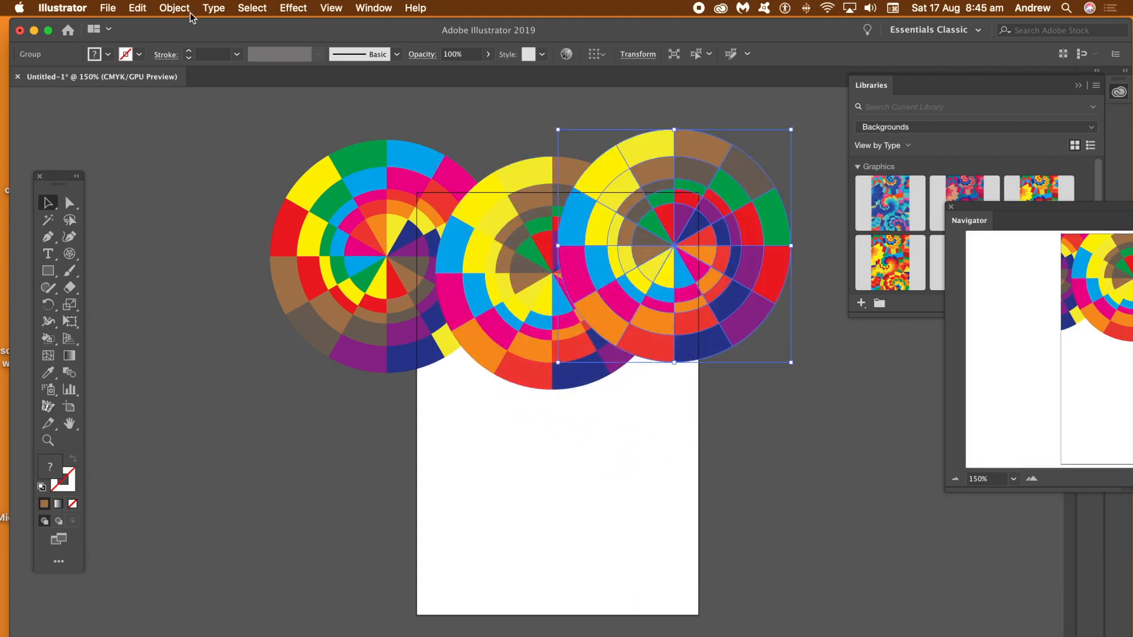
pyautogui.click(136, 8)
pyautogui.moveTo(215, 240)
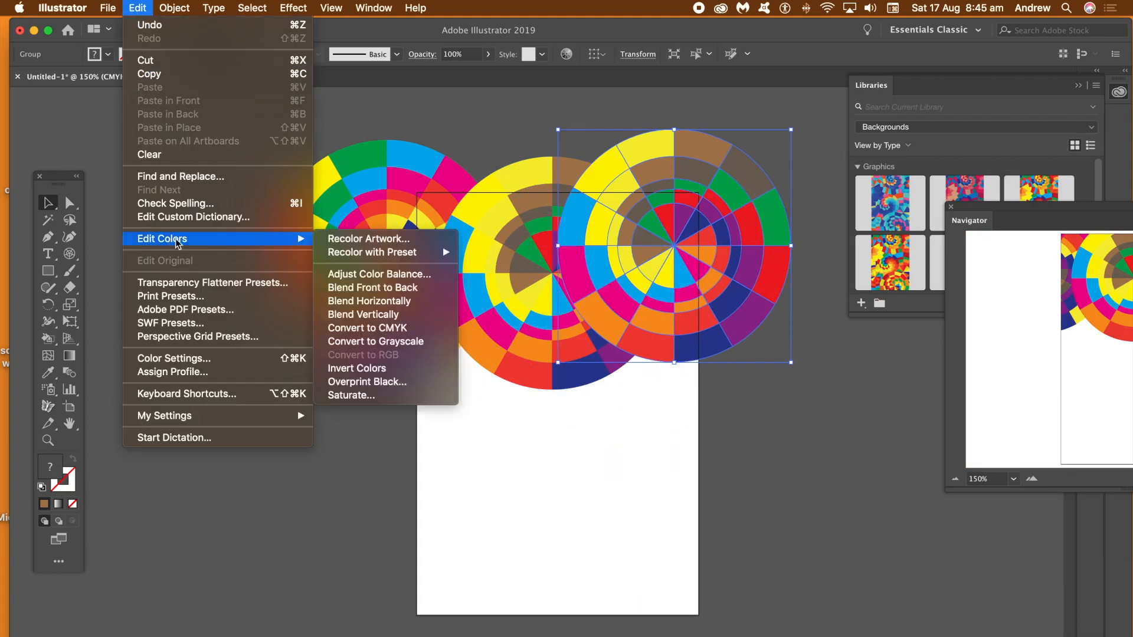
pyautogui.click(369, 240)
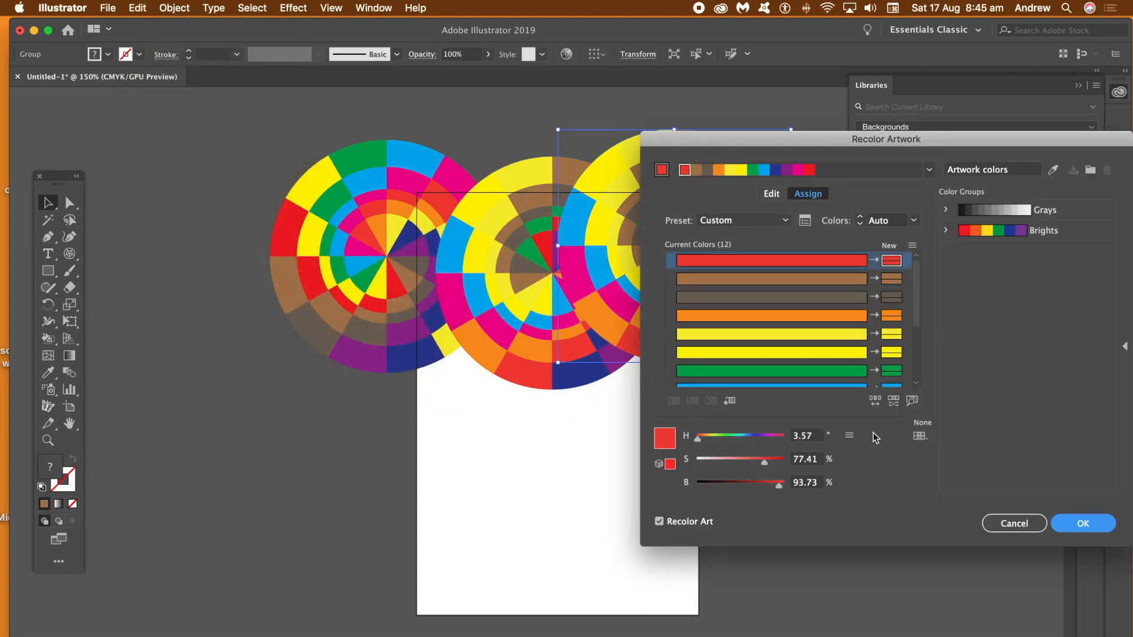
pyautogui.click(874, 400)
pyautogui.click(874, 401)
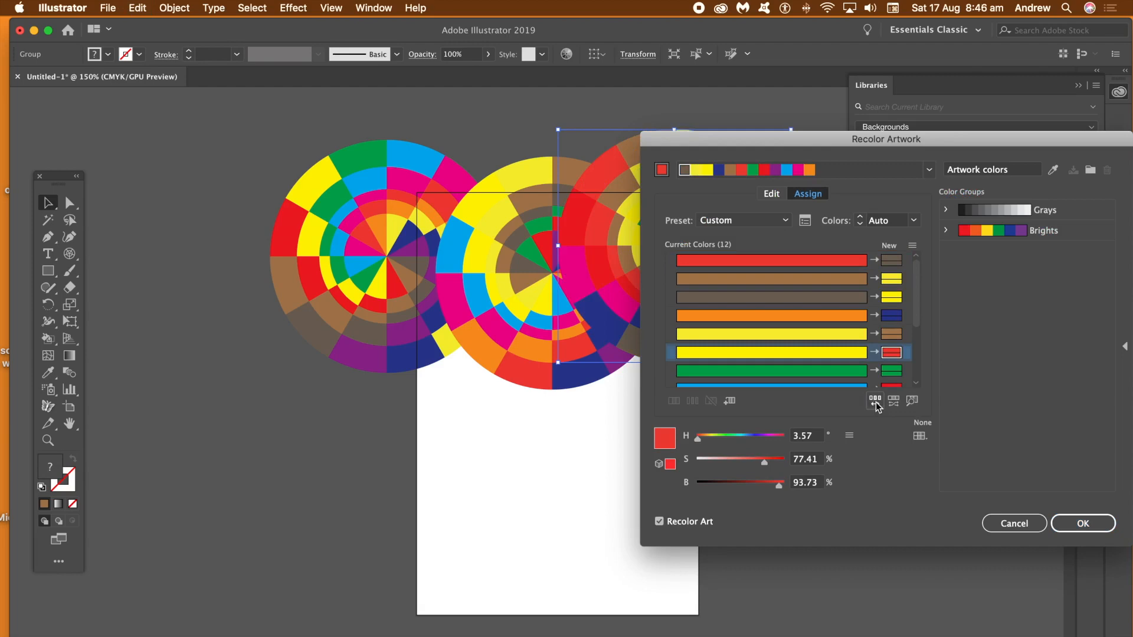
pyautogui.click(875, 404)
pyautogui.click(1081, 523)
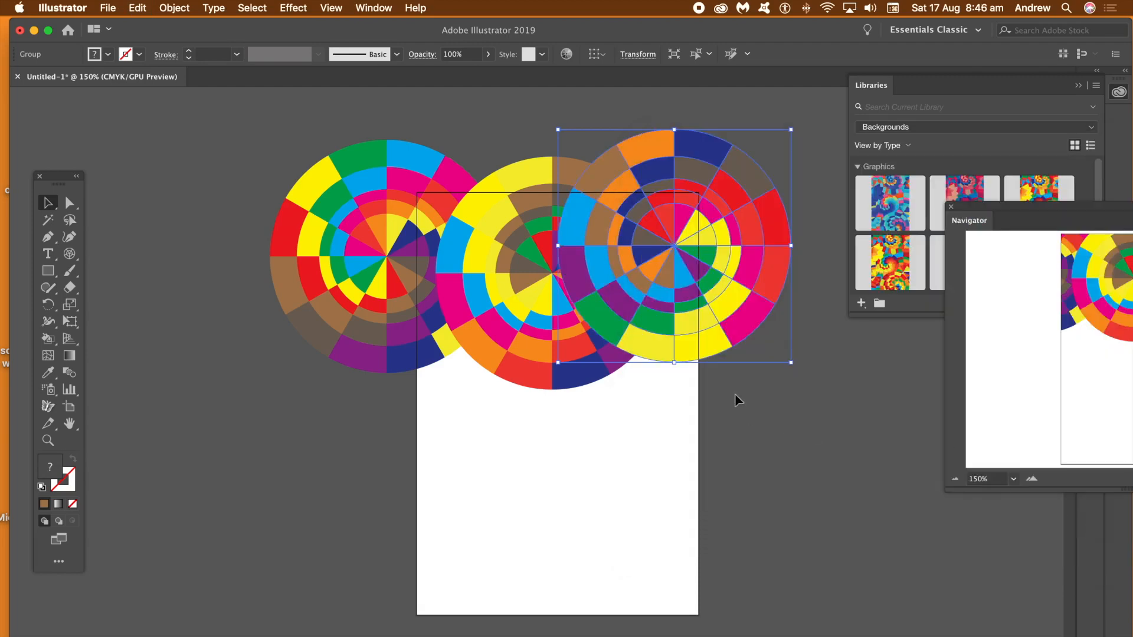
# Duplicate the upper-right wheel toward the artboard's left edge below the first row and randomly change the copy's color order
pyautogui.moveTo(604, 265); pyautogui.dragTo(396, 429)
pyautogui.click(178, 8)
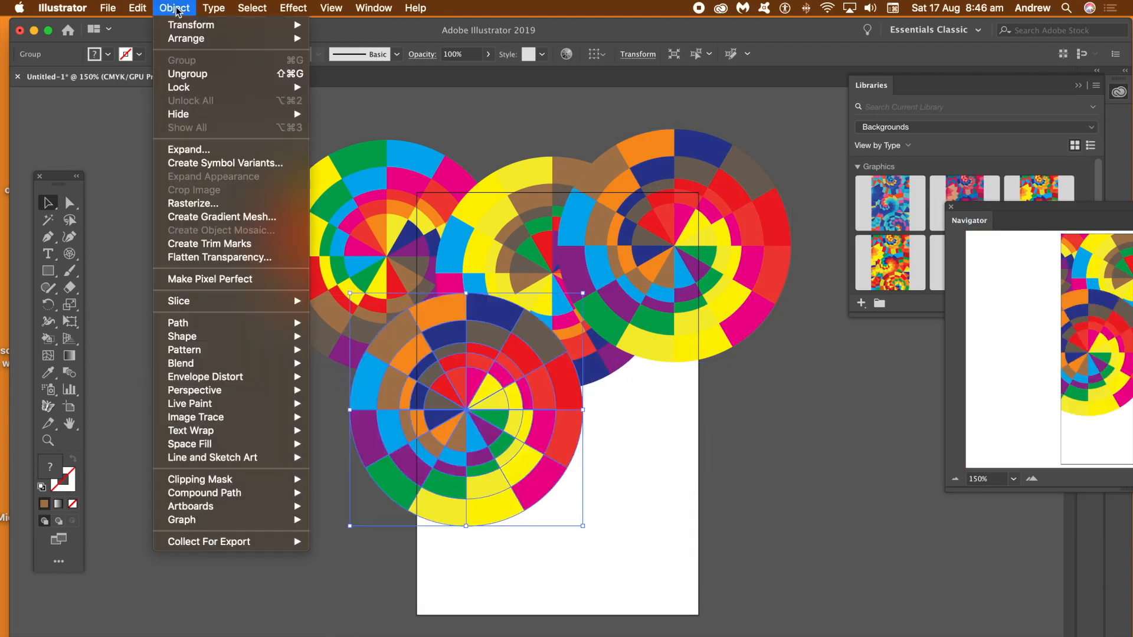
pyautogui.moveTo(134, 12)
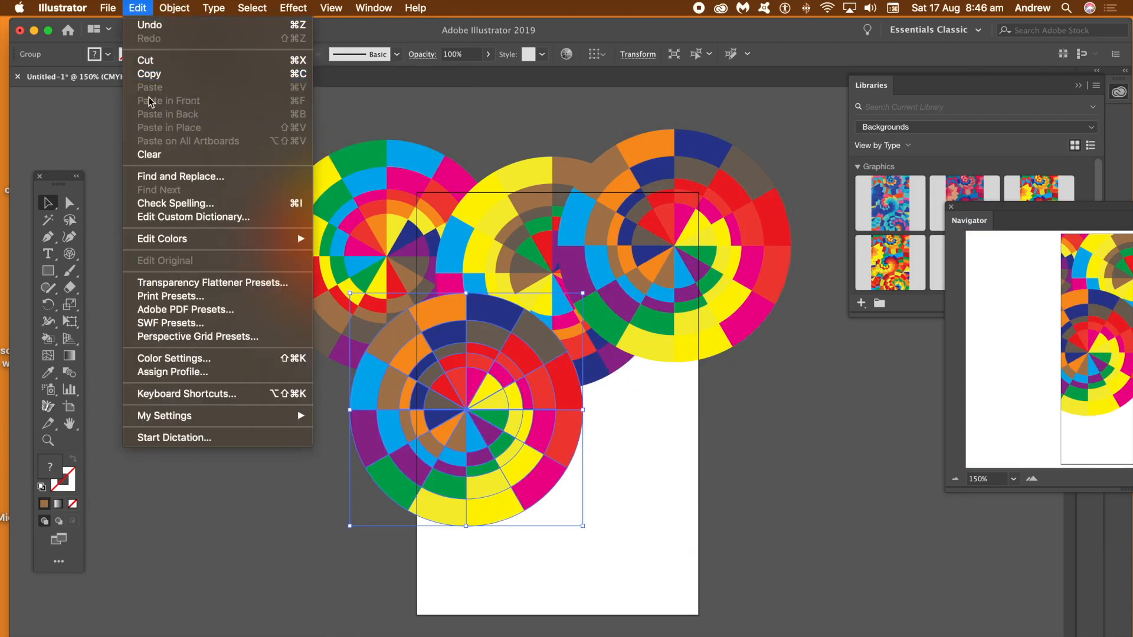
pyautogui.moveTo(171, 240)
pyautogui.click(354, 239)
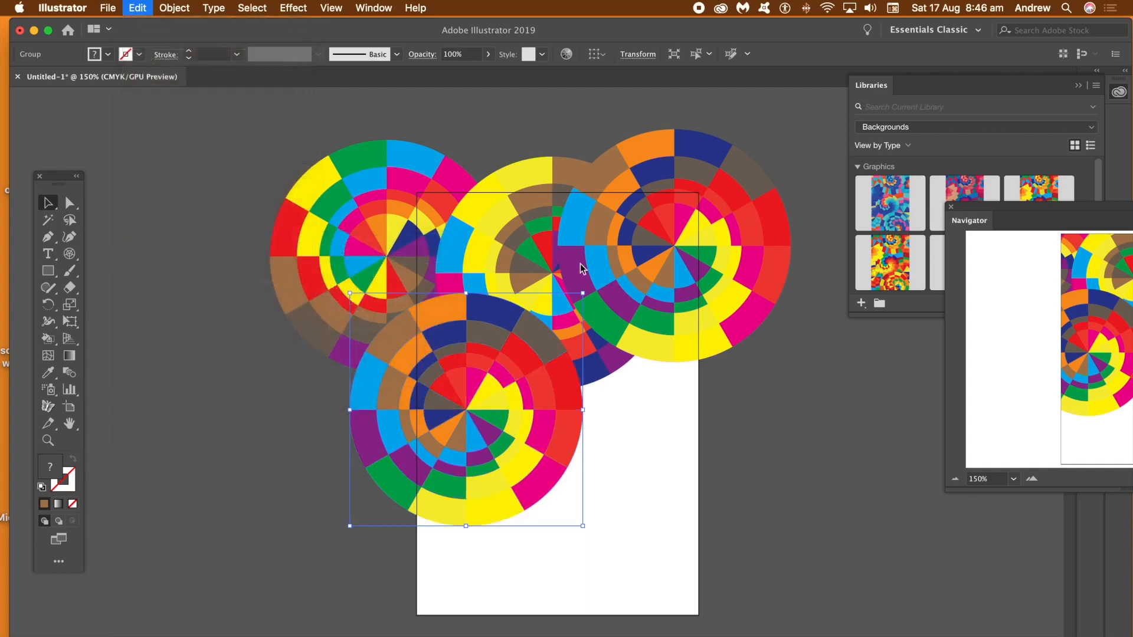
pyautogui.click(873, 401)
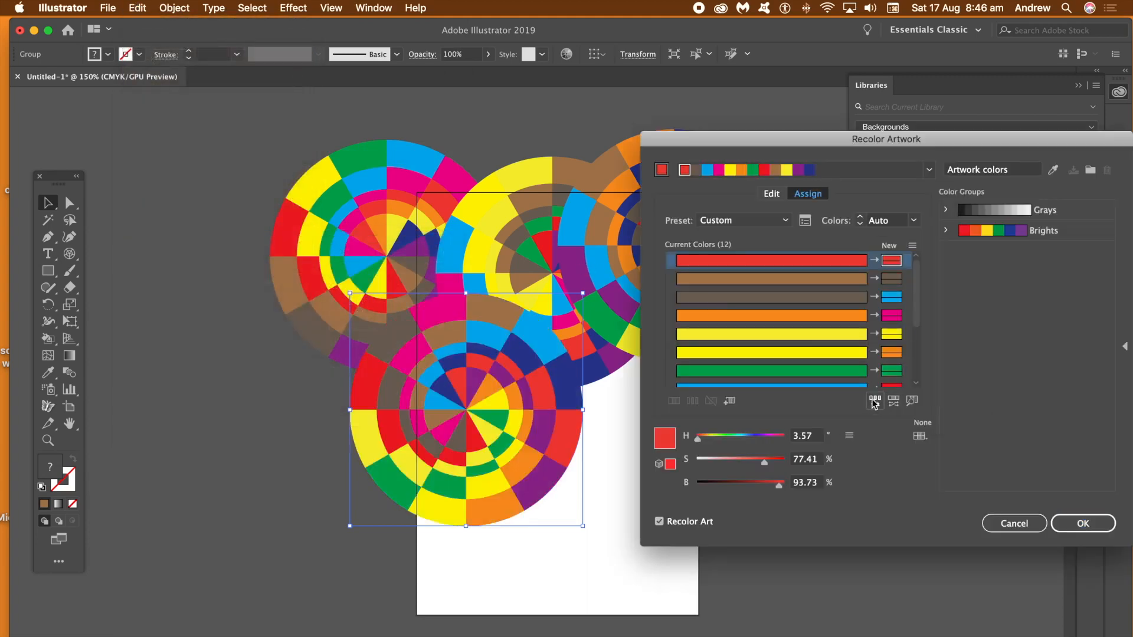
pyautogui.click(874, 401)
pyautogui.click(1079, 523)
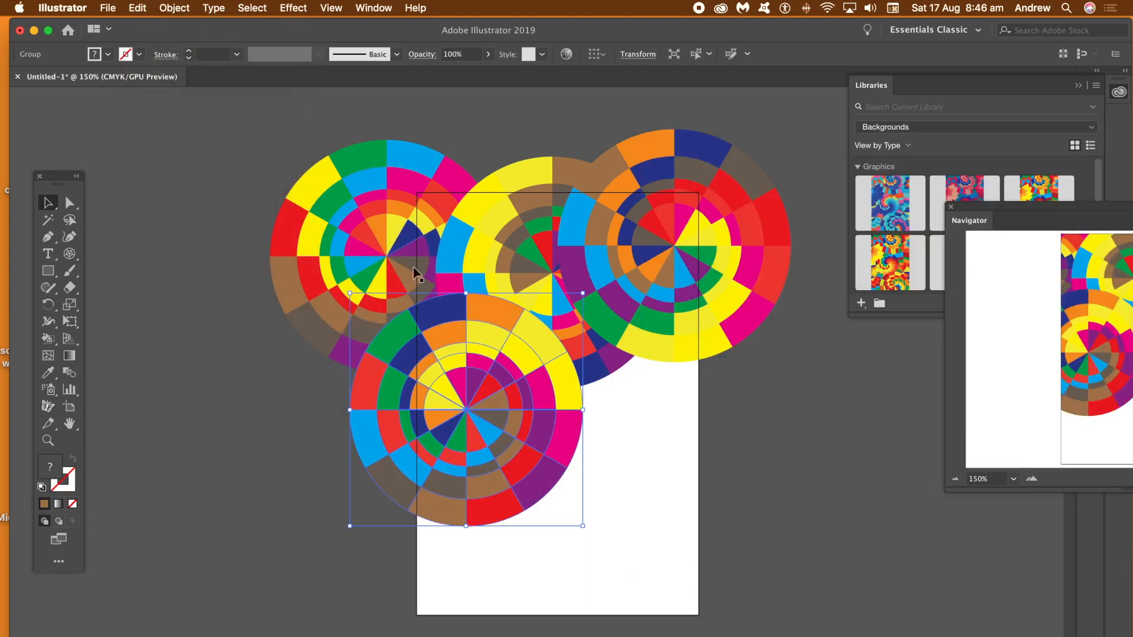
# Duplicate the lower-left wheel up and to the right, overlapping its neighbors, and randomly change the copy's color order
pyautogui.moveTo(482, 352); pyautogui.dragTo(618, 300)
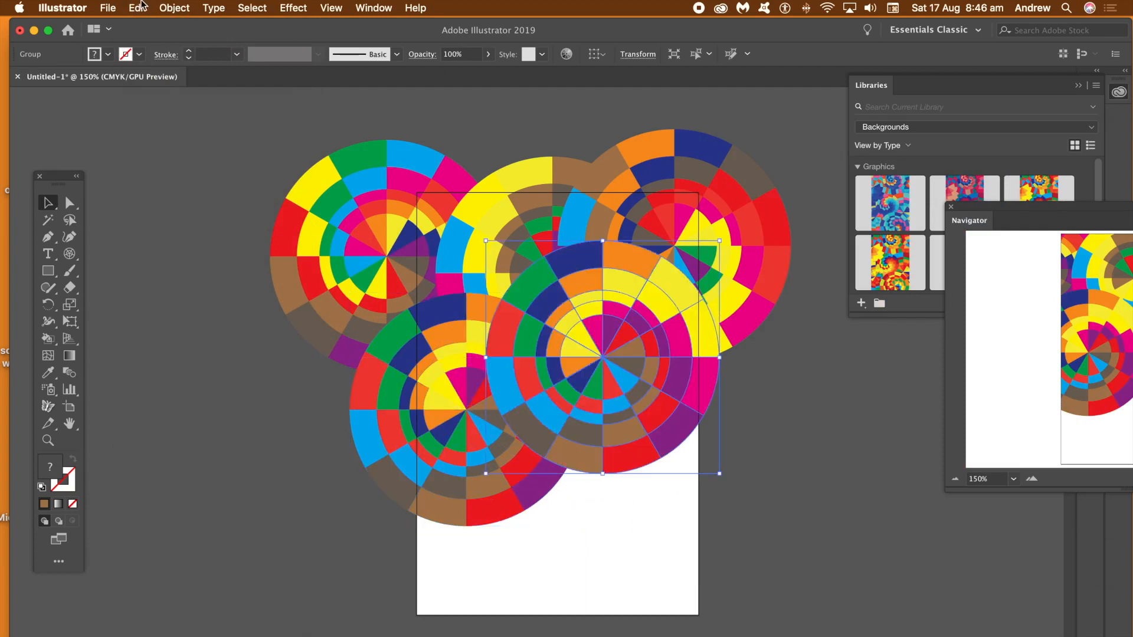
pyautogui.click(138, 7)
pyautogui.moveTo(200, 238)
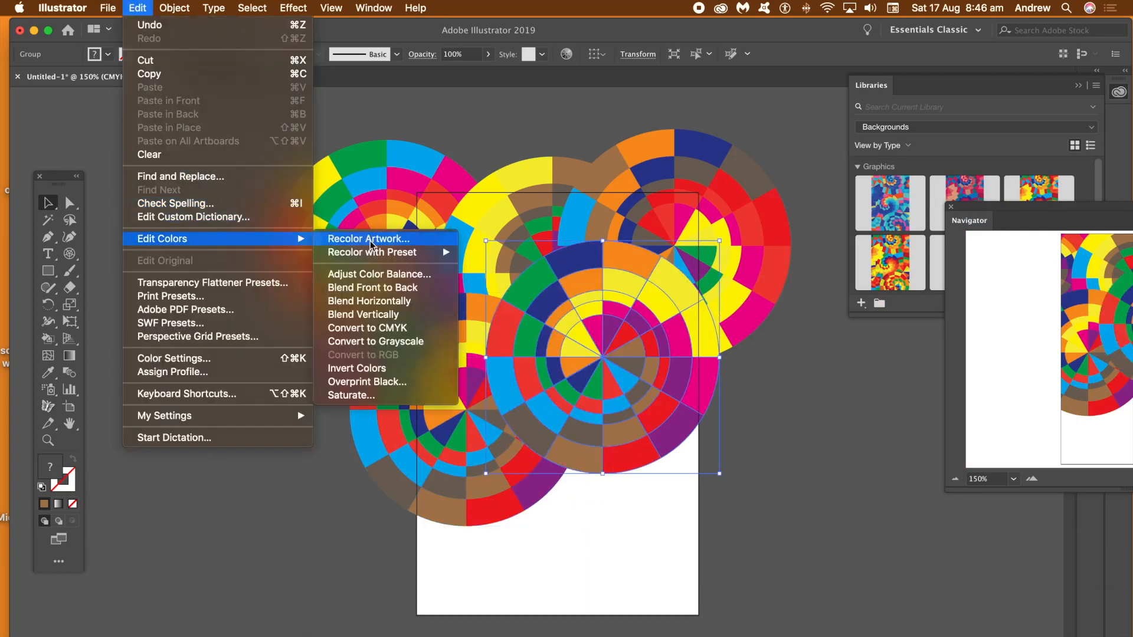
pyautogui.click(370, 239)
pyautogui.click(874, 401)
pyautogui.click(874, 400)
pyautogui.press('Return')
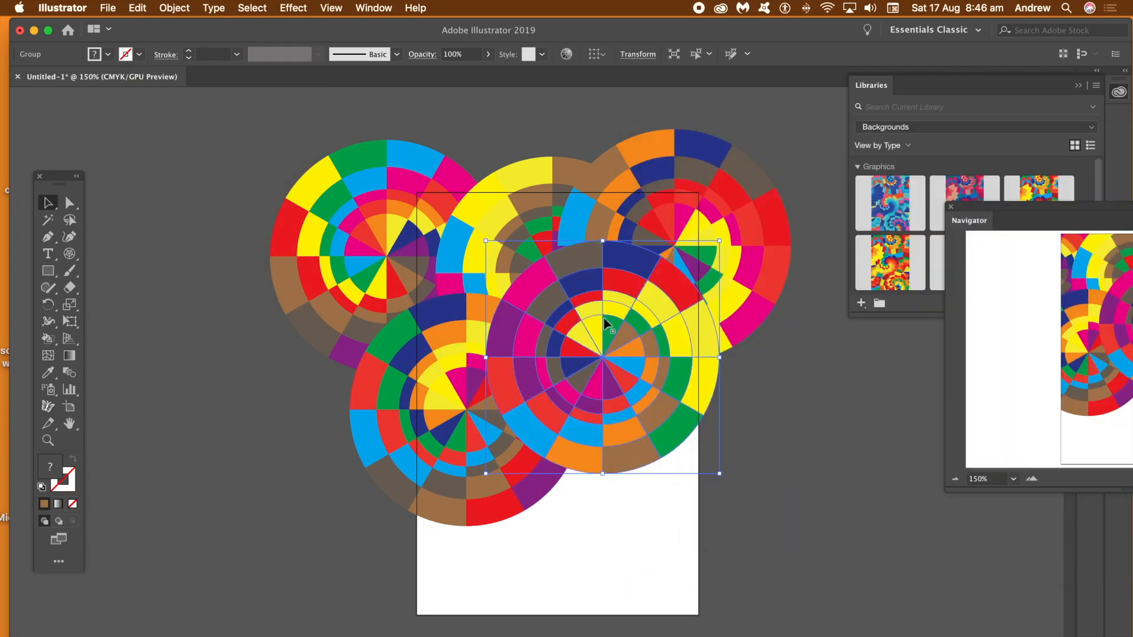
# Duplicate the central wheel over the artboard's lower-right area and randomly change the copy's color order with Recolor Artwork
pyautogui.moveTo(594, 297); pyautogui.dragTo(654, 467)
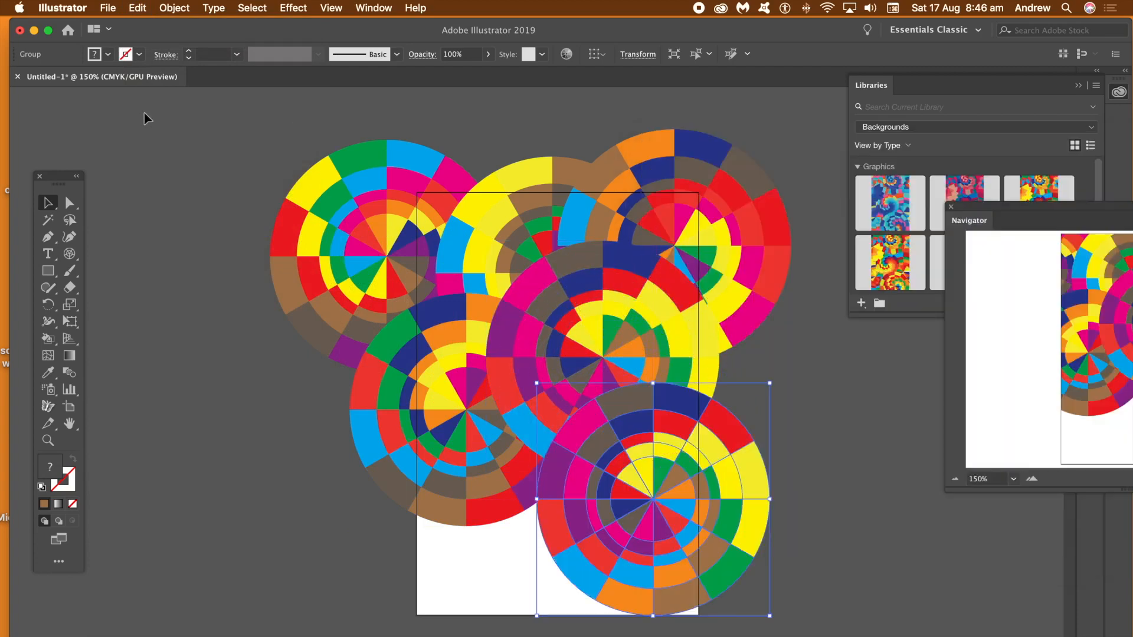
pyautogui.click(137, 8)
pyautogui.moveTo(156, 236)
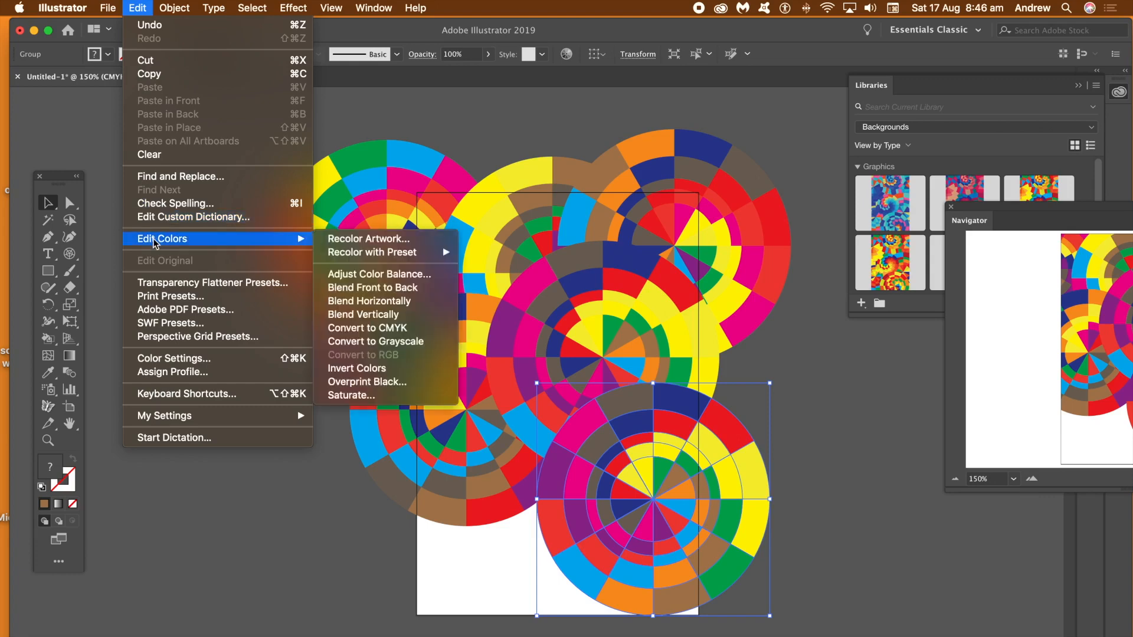
pyautogui.click(365, 240)
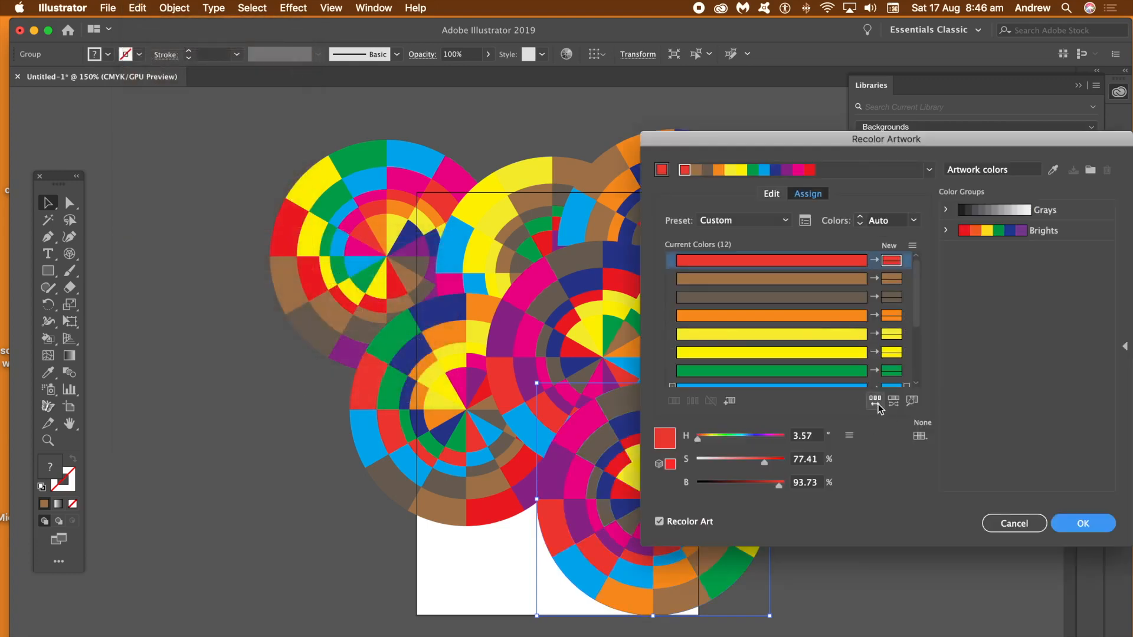
pyautogui.click(877, 402)
pyautogui.click(1083, 524)
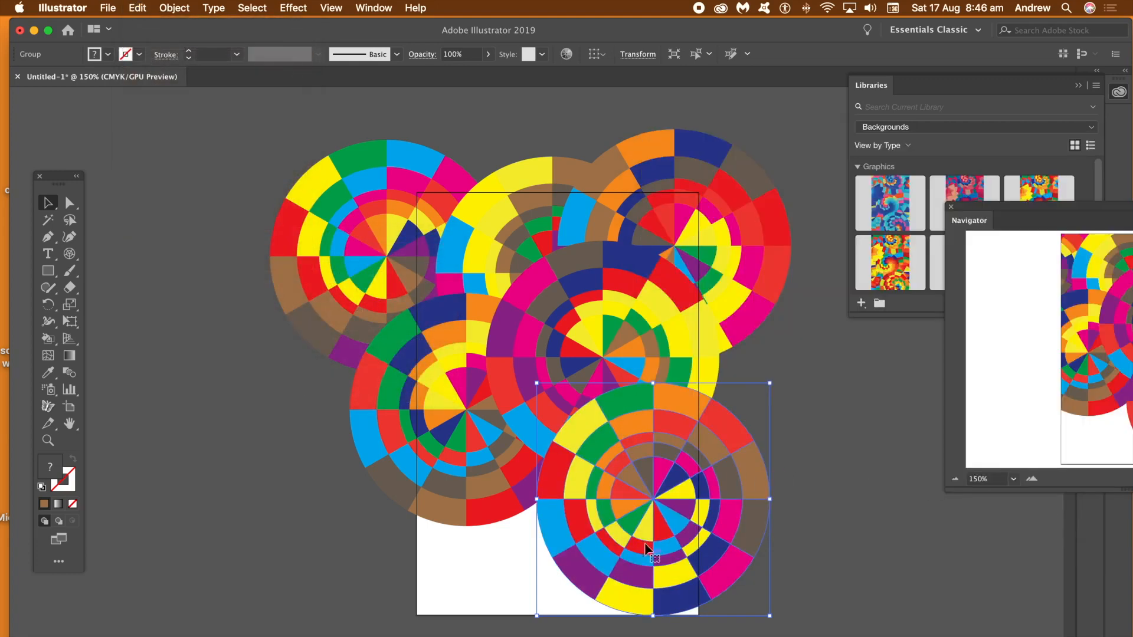
# Duplicate the lower-right wheel toward the artboard's lower-left corner, keep its colors, and shrink the copy to about two-thirds size over that corner
pyautogui.moveTo(625, 492); pyautogui.dragTo(479, 547)
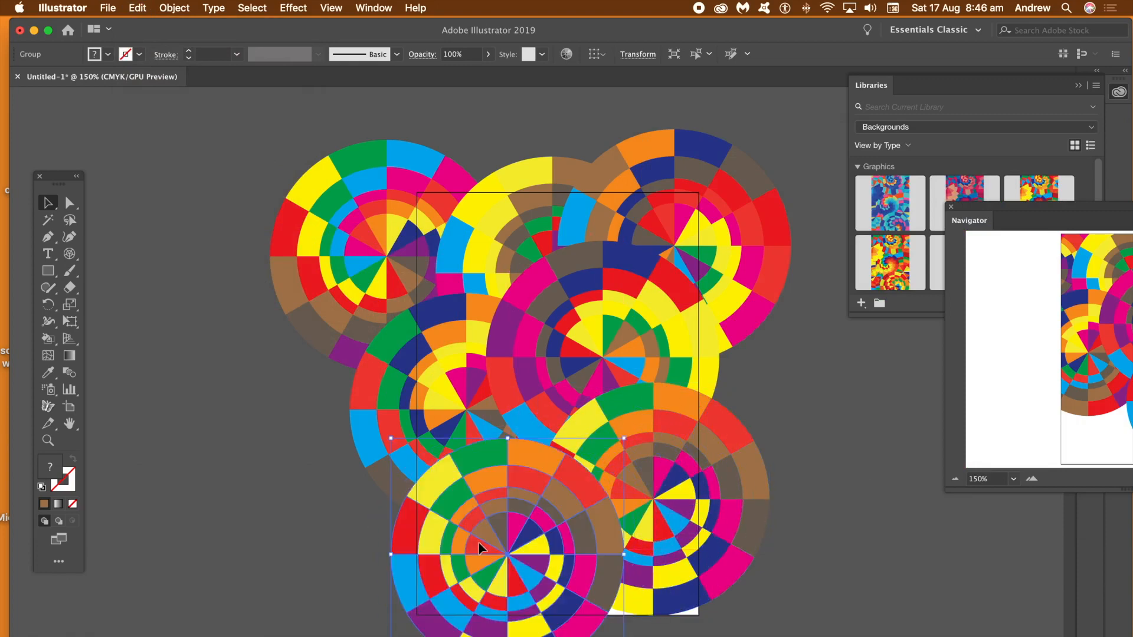
pyautogui.click(134, 7)
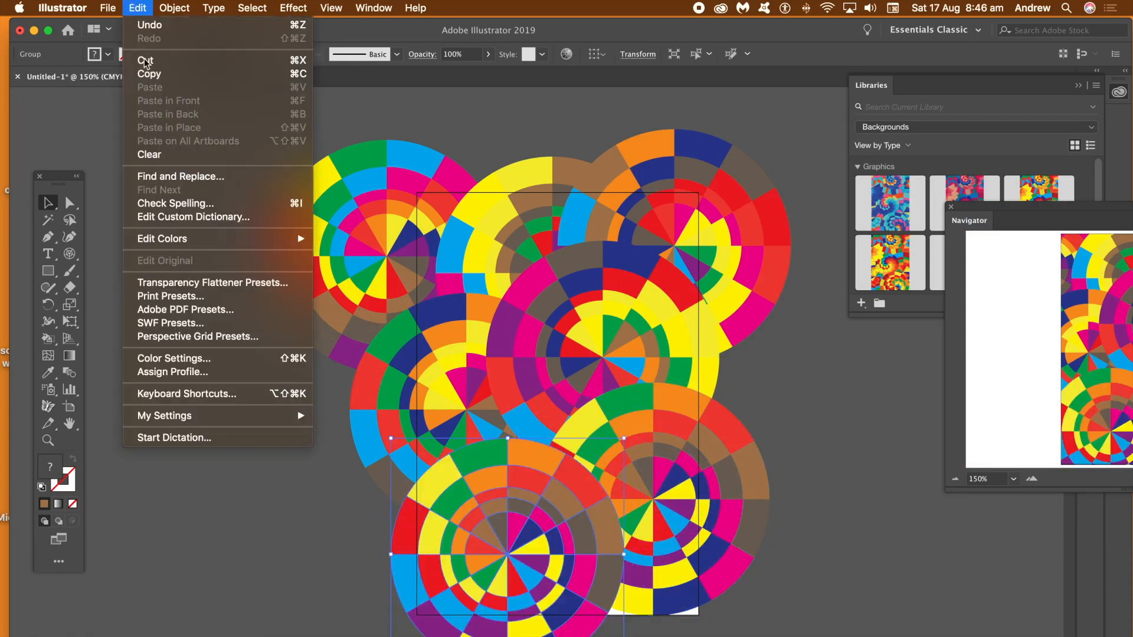
pyautogui.moveTo(252, 239)
pyautogui.click(331, 240)
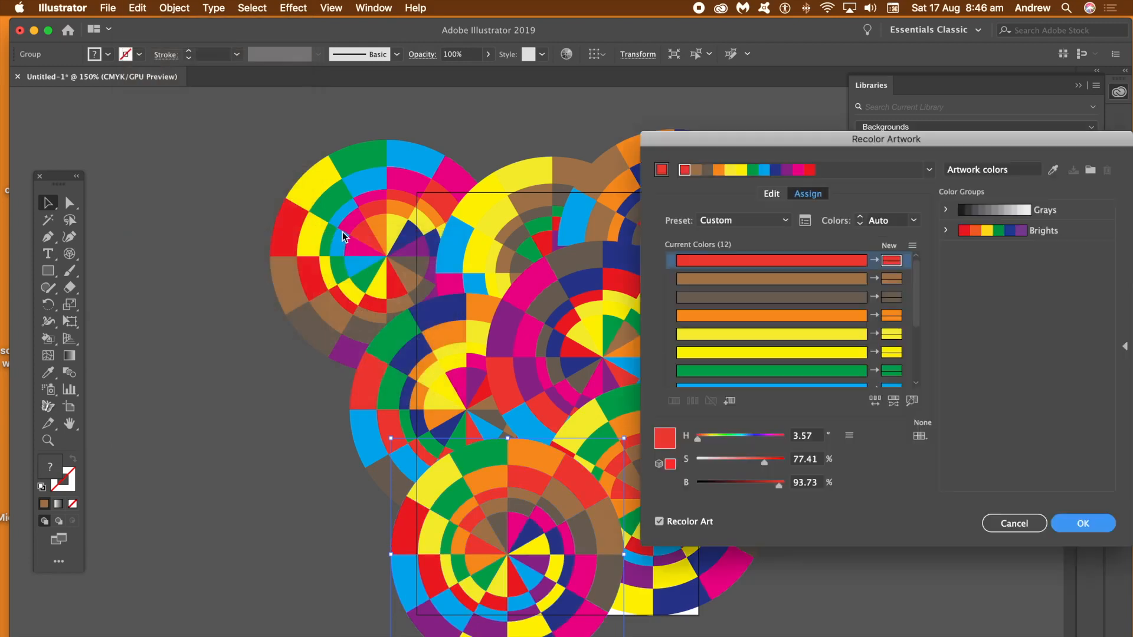
pyautogui.click(1114, 529)
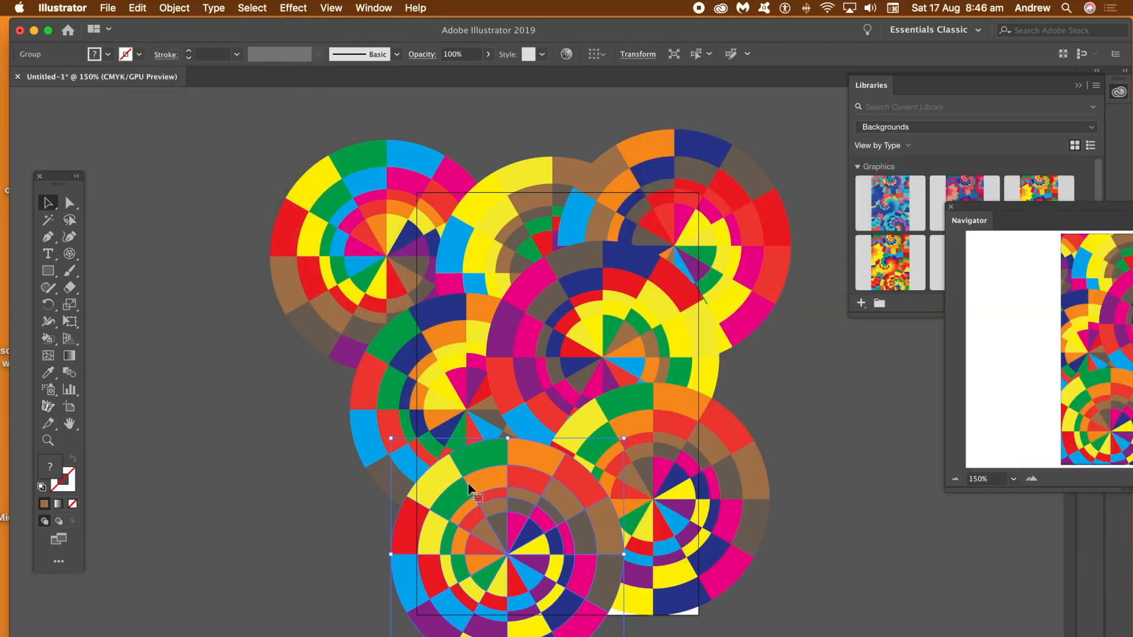
pyautogui.moveTo(390, 440); pyautogui.dragTo(490, 525)
pyautogui.moveTo(567, 566); pyautogui.dragTo(435, 507)
# Shift the middle-left wheel slightly right and rotate it, and move the upper-left wheel inward toward the artboard
pyautogui.moveTo(442, 404); pyautogui.dragTo(462, 401)
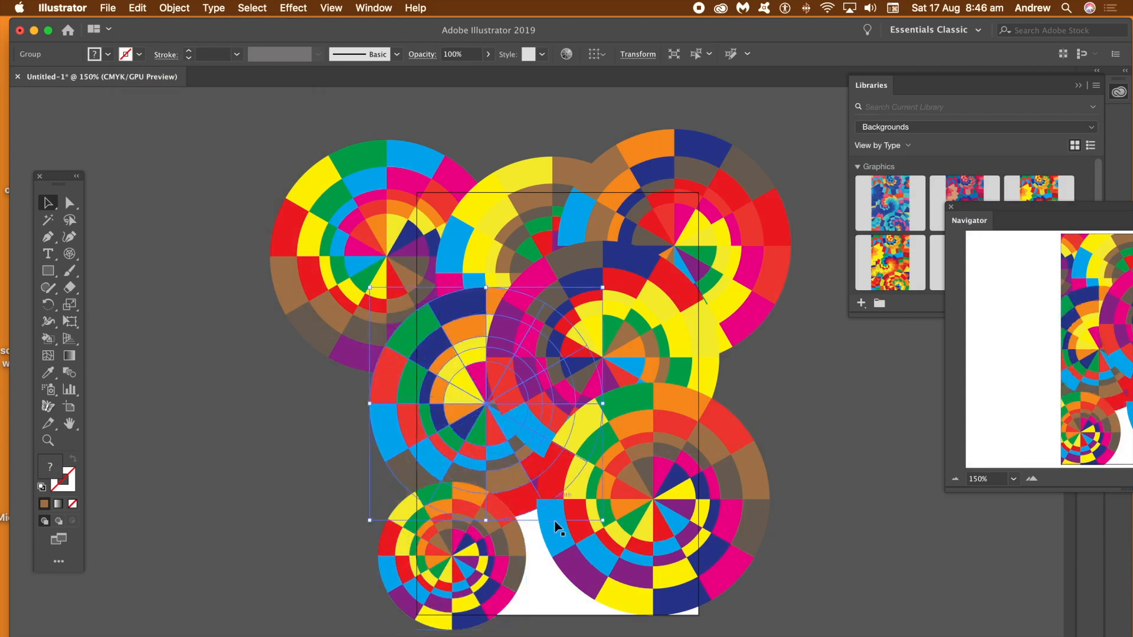
pyautogui.moveTo(602, 520); pyautogui.dragTo(662, 373)
pyautogui.moveTo(382, 218); pyautogui.dragTo(420, 239)
# Shrink the top-center wheel and position it between the two upper corner wheels
pyautogui.click(566, 172)
pyautogui.moveTo(436, 157); pyautogui.dragTo(501, 207)
pyautogui.moveTo(586, 276); pyautogui.dragTo(544, 215)
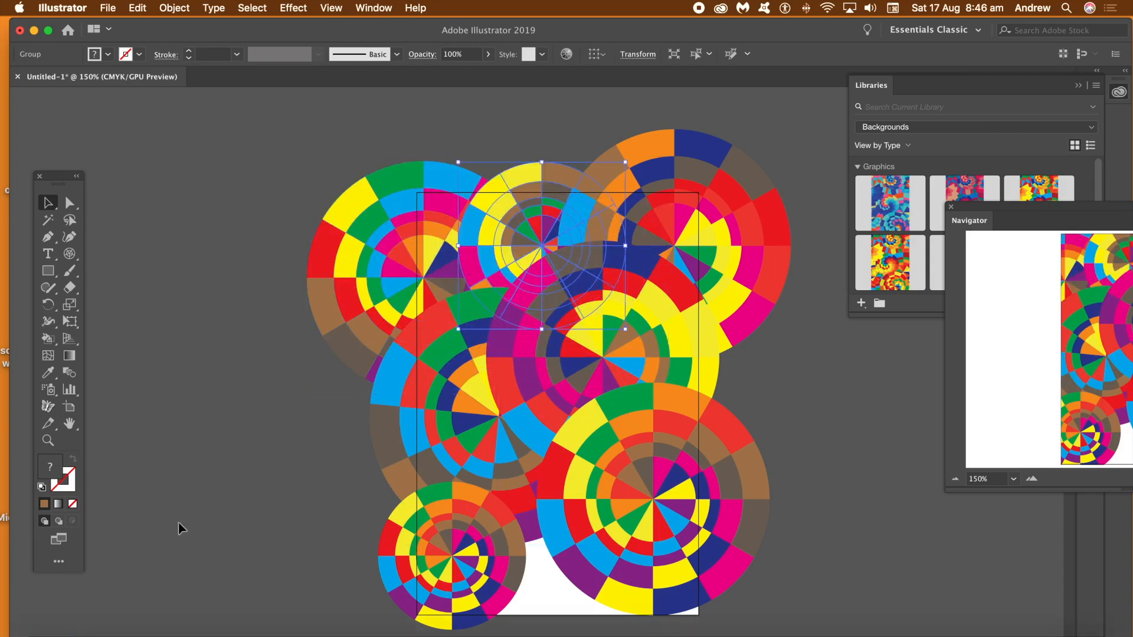
pyautogui.click(264, 433)
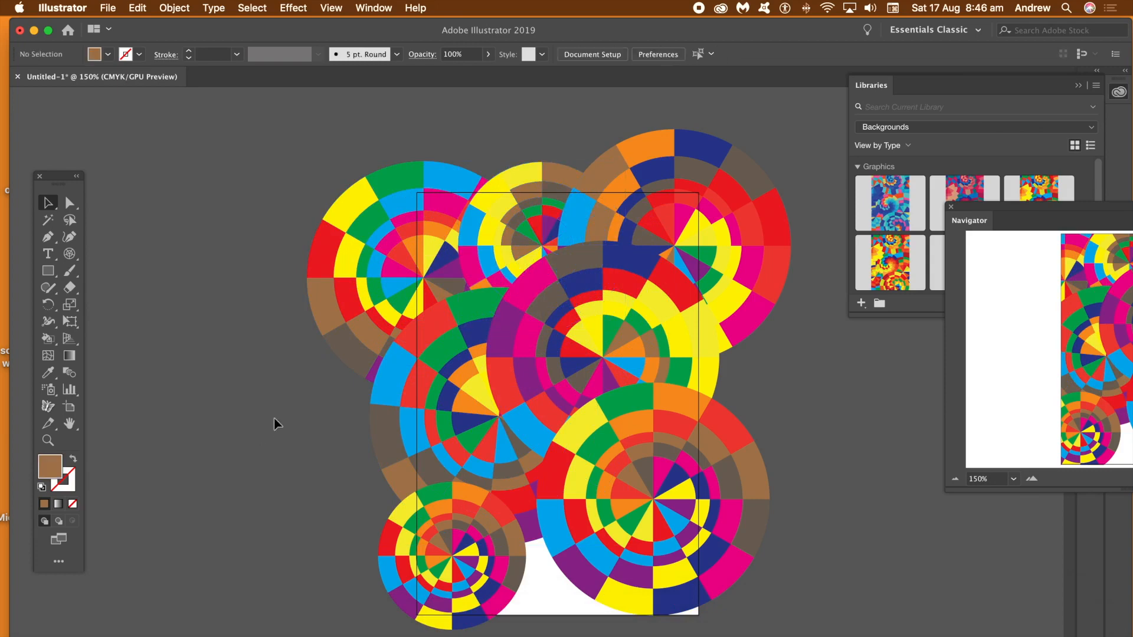
# Move the upper-right wheel slightly down, the central wheel down and left, and the lower-right wheel to the artboard's bottom center
pyautogui.moveTo(638, 170); pyautogui.dragTo(633, 201)
pyautogui.moveTo(517, 331); pyautogui.dragTo(488, 358)
pyautogui.moveTo(684, 582); pyautogui.dragTo(609, 627)
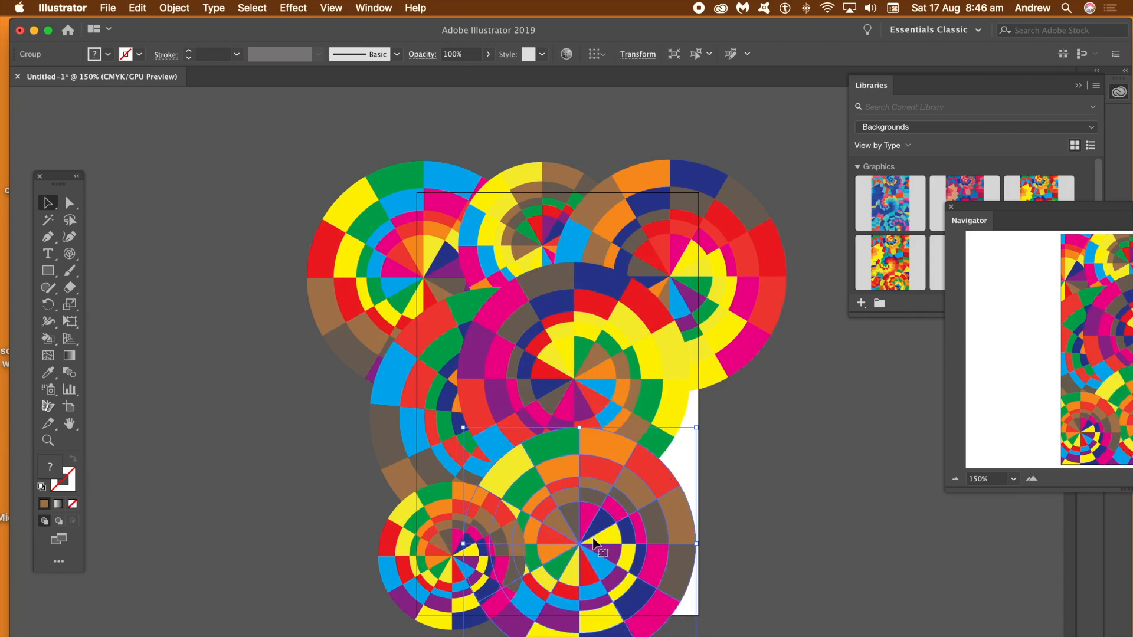
# Duplicate the bottom-center wheel up to the artboard's right edge and randomly change the copy's color order
pyautogui.moveTo(588, 534); pyautogui.dragTo(689, 432)
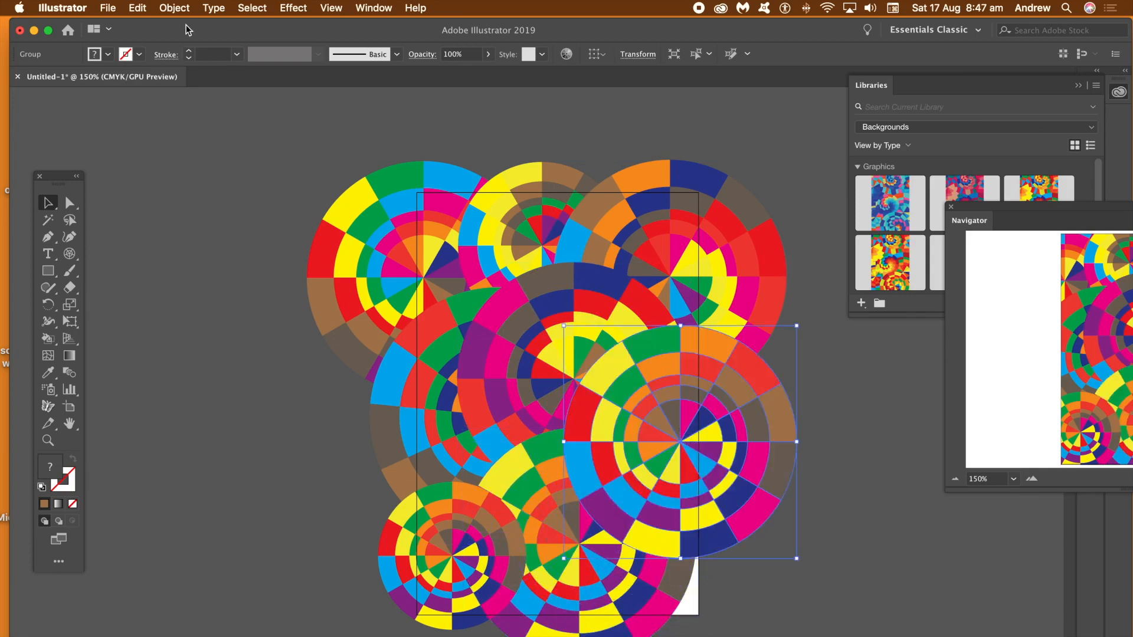
pyautogui.click(136, 8)
pyautogui.moveTo(174, 238)
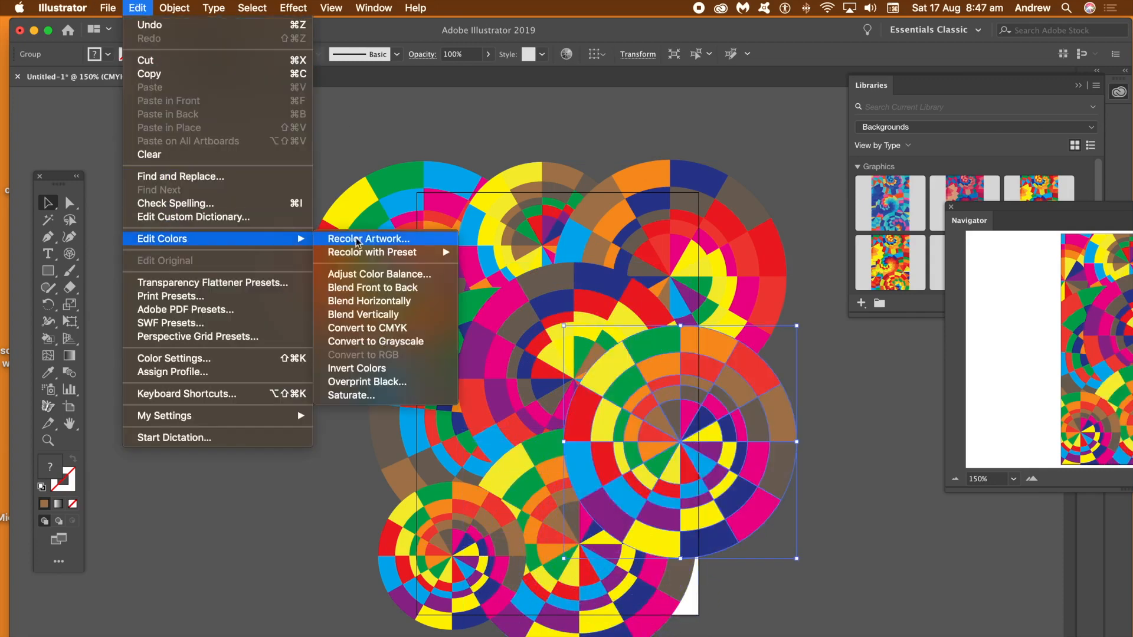
pyautogui.click(372, 238)
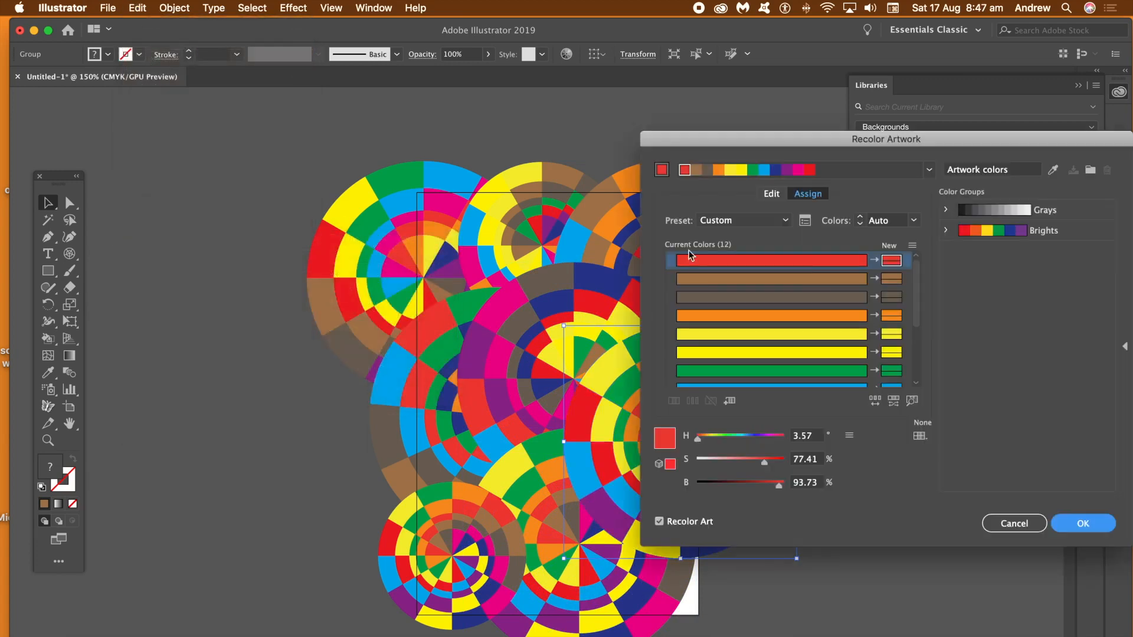
pyautogui.click(875, 402)
pyautogui.click(1077, 524)
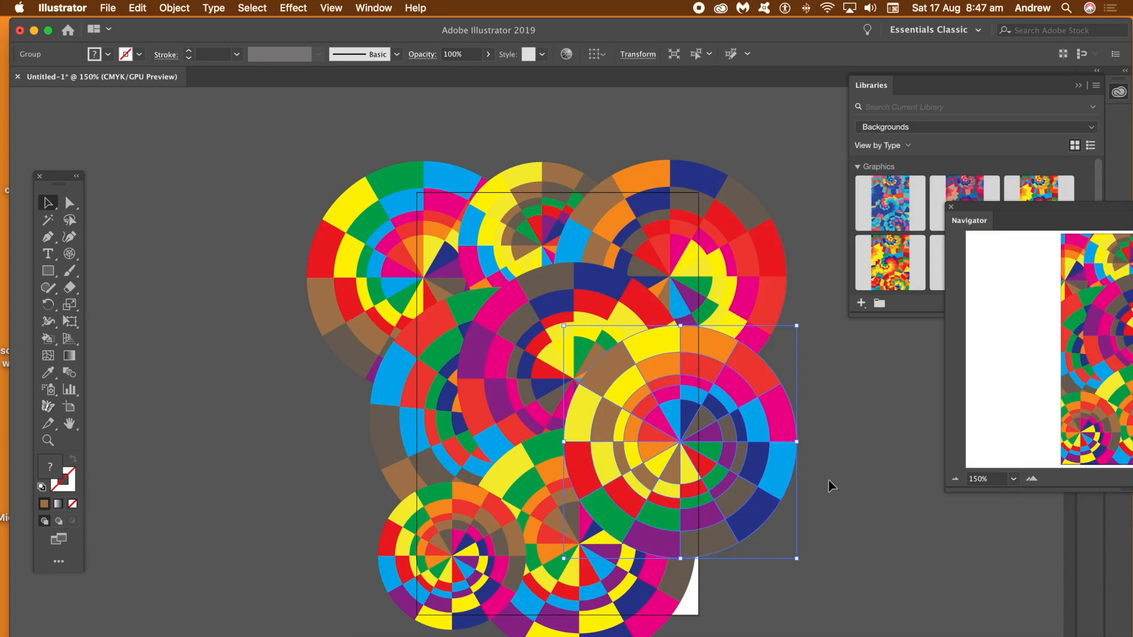
# Duplicate the right-edge wheel down toward the artboard's lower-right corner and randomly change the copy's color order
pyautogui.moveTo(659, 423); pyautogui.dragTo(626, 504)
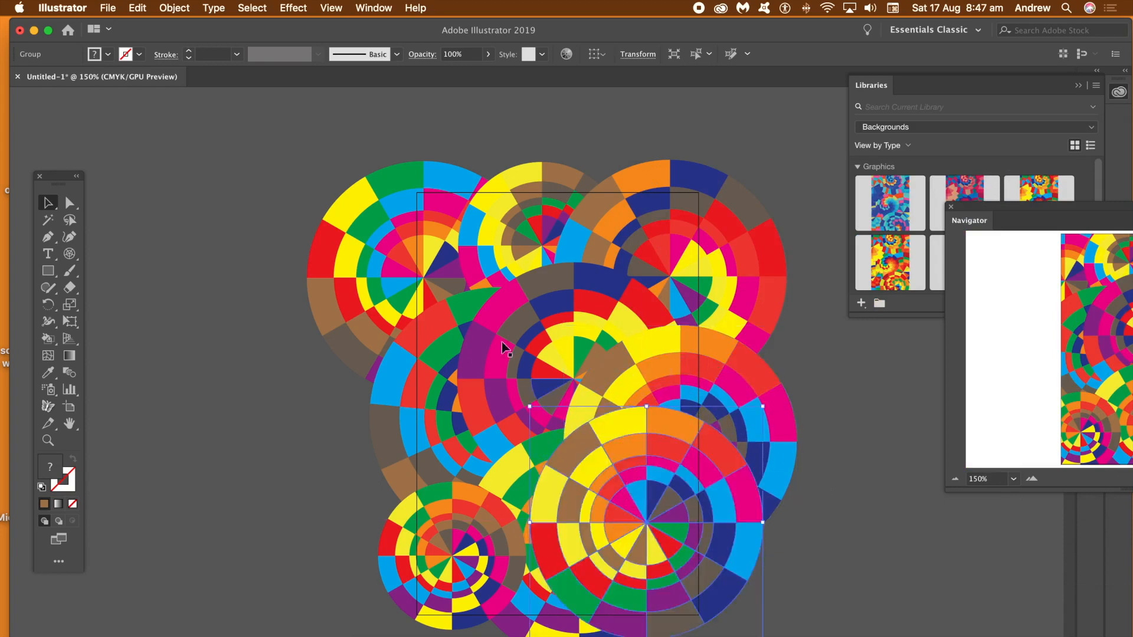
pyautogui.click(131, 10)
pyautogui.moveTo(184, 239)
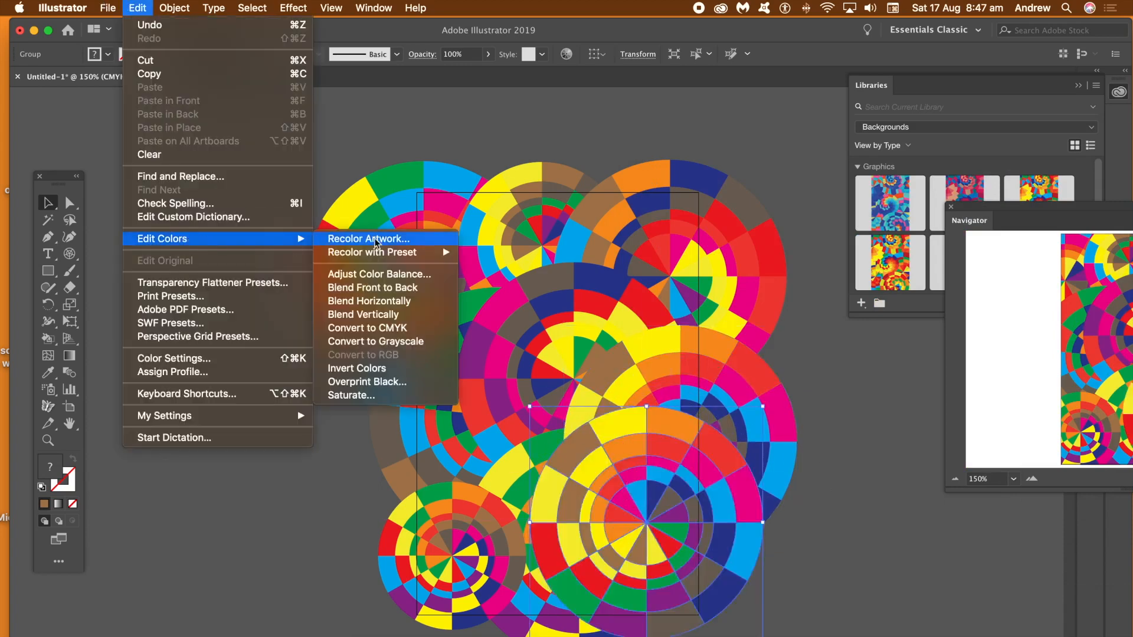
pyautogui.click(380, 239)
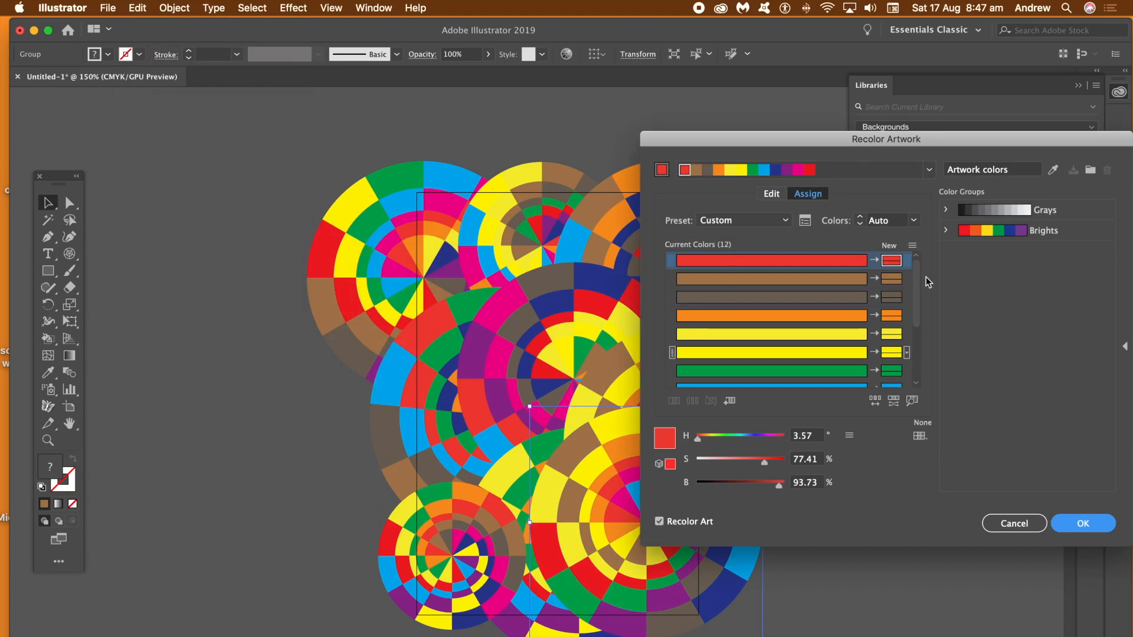
pyautogui.click(877, 403)
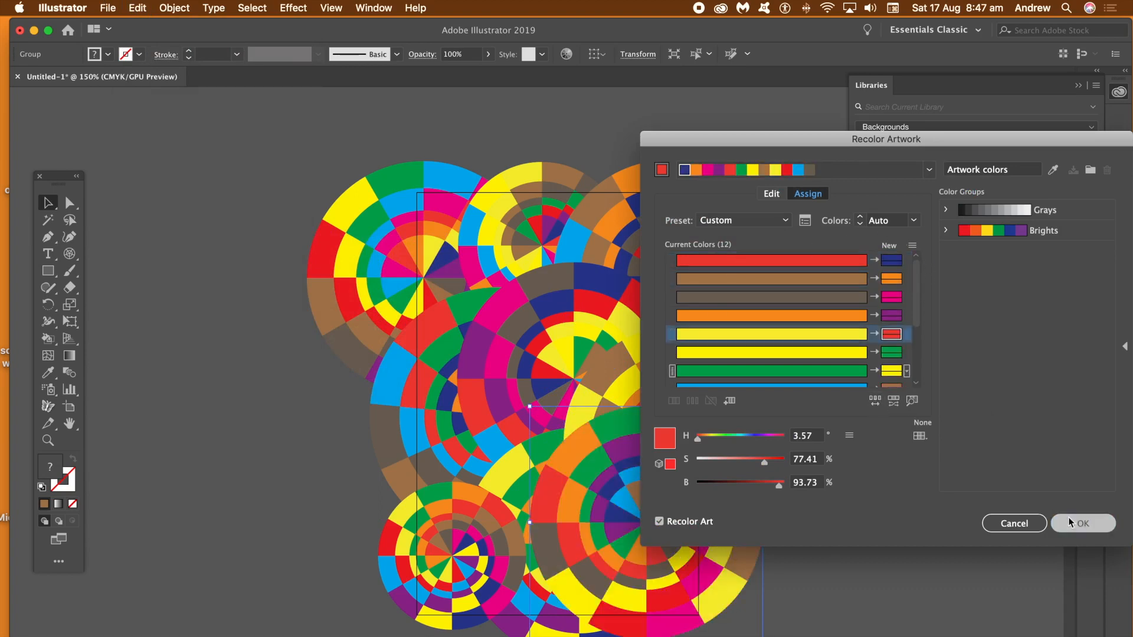
pyautogui.click(1070, 522)
# Shrink the newest lower-right wheel to about two-thirds size and place it over the artboard's lower-right corner
pyautogui.moveTo(529, 411); pyautogui.dragTo(607, 484)
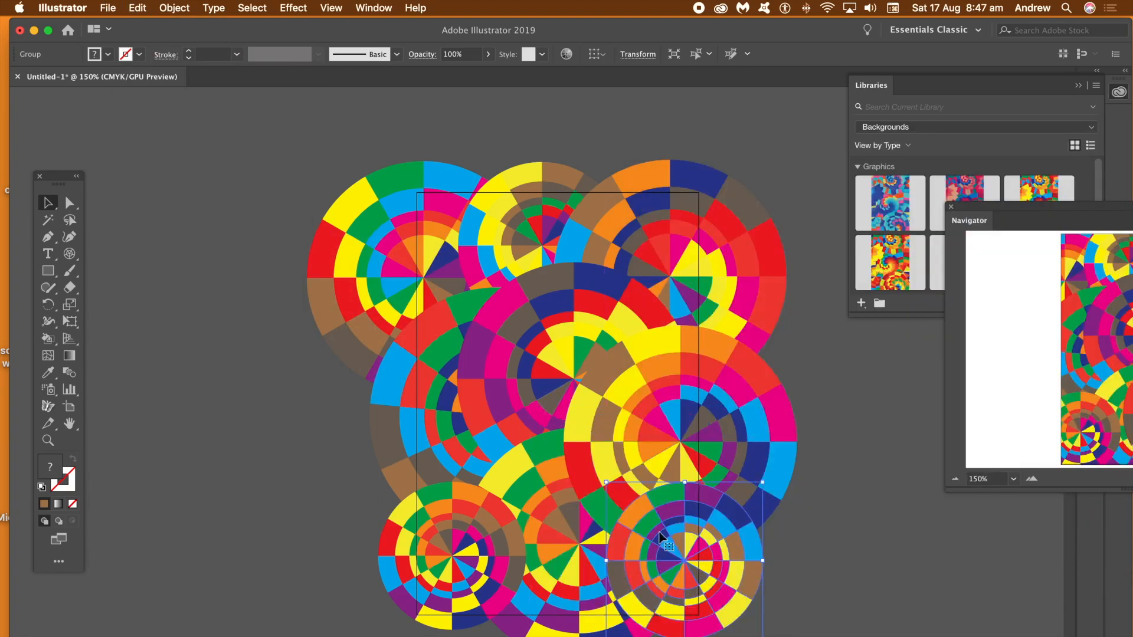
pyautogui.moveTo(701, 545); pyautogui.dragTo(714, 547)
pyautogui.click(887, 533)
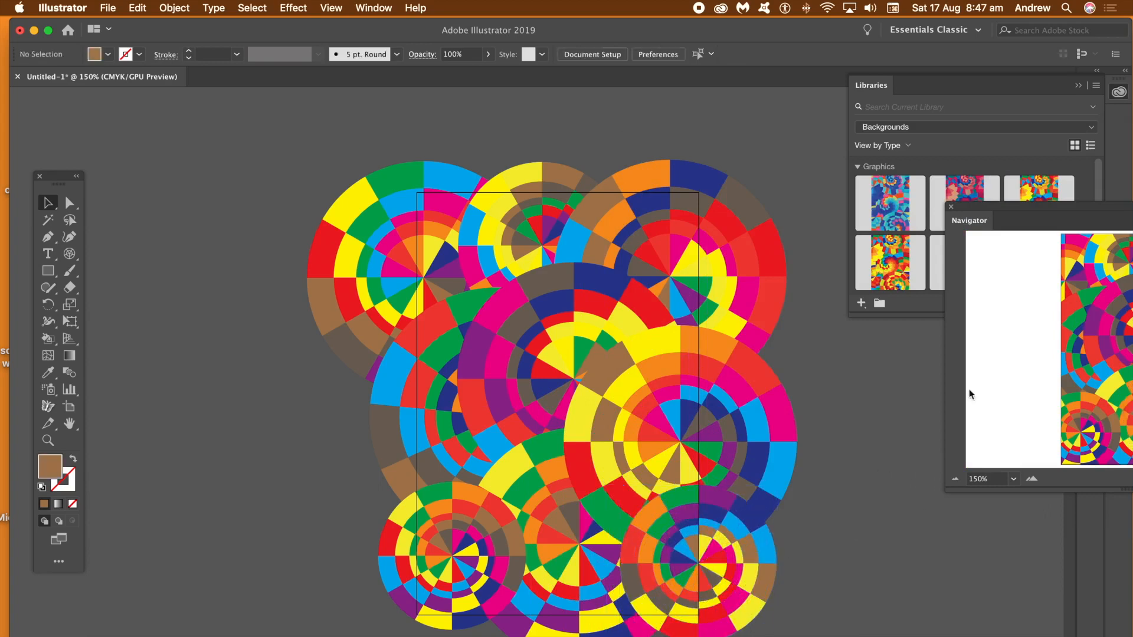
# Bring the full Navigator preview into view and group all the wheels together
pyautogui.moveTo(1000, 214); pyautogui.dragTo(822, 218)
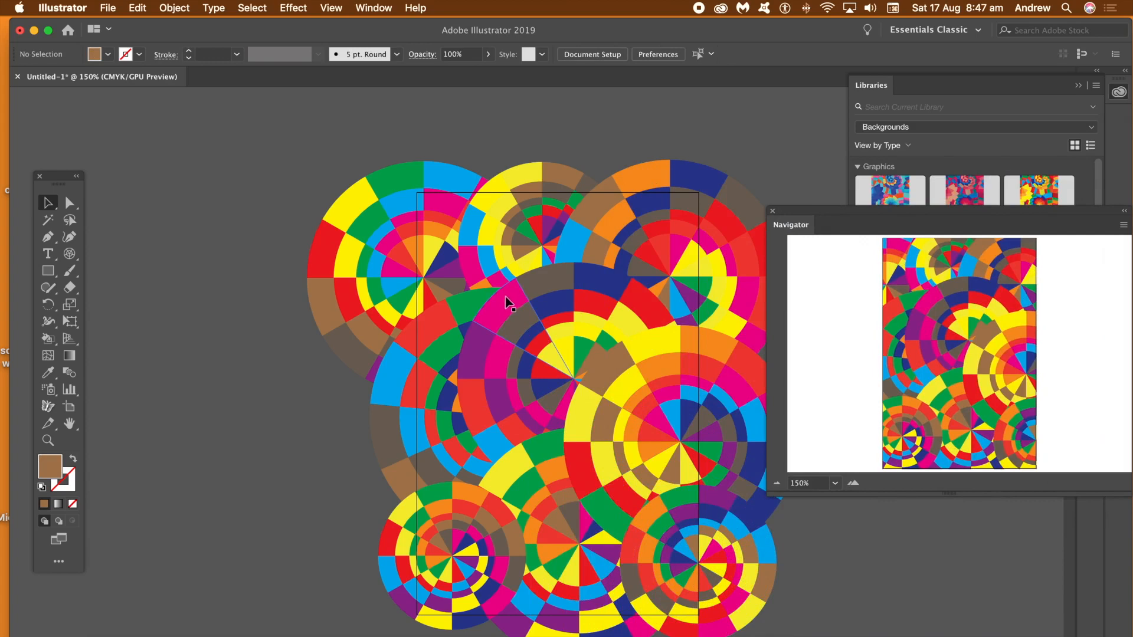
pyautogui.moveTo(956, 336); pyautogui.dragTo(986, 378)
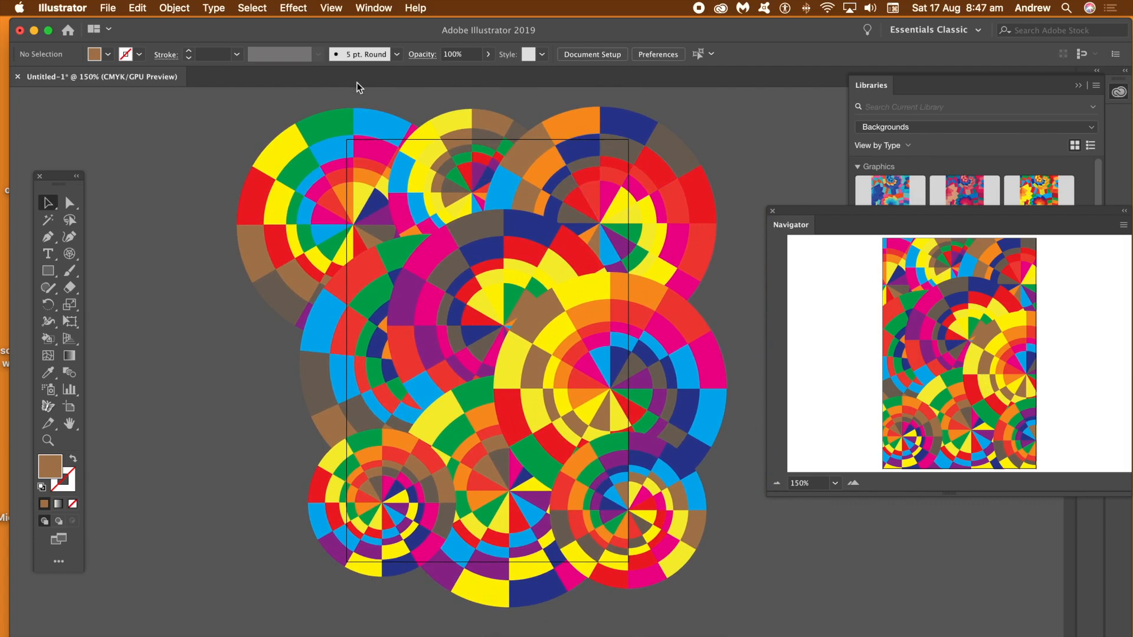
pyautogui.click(249, 8)
pyautogui.click(256, 39)
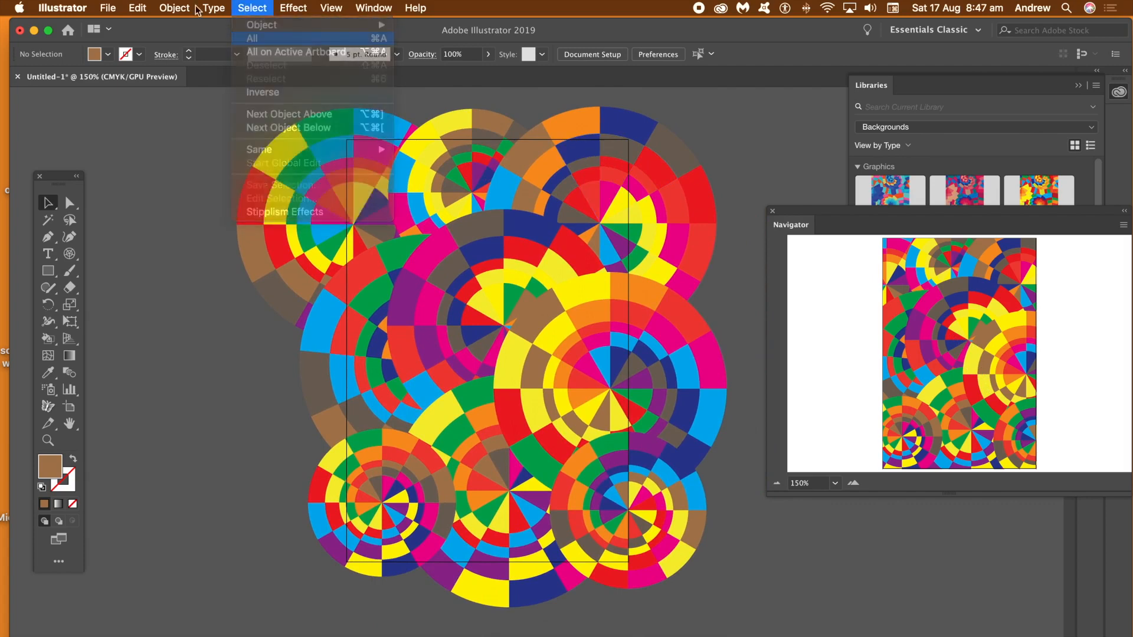
pyautogui.click(180, 8)
pyautogui.click(189, 62)
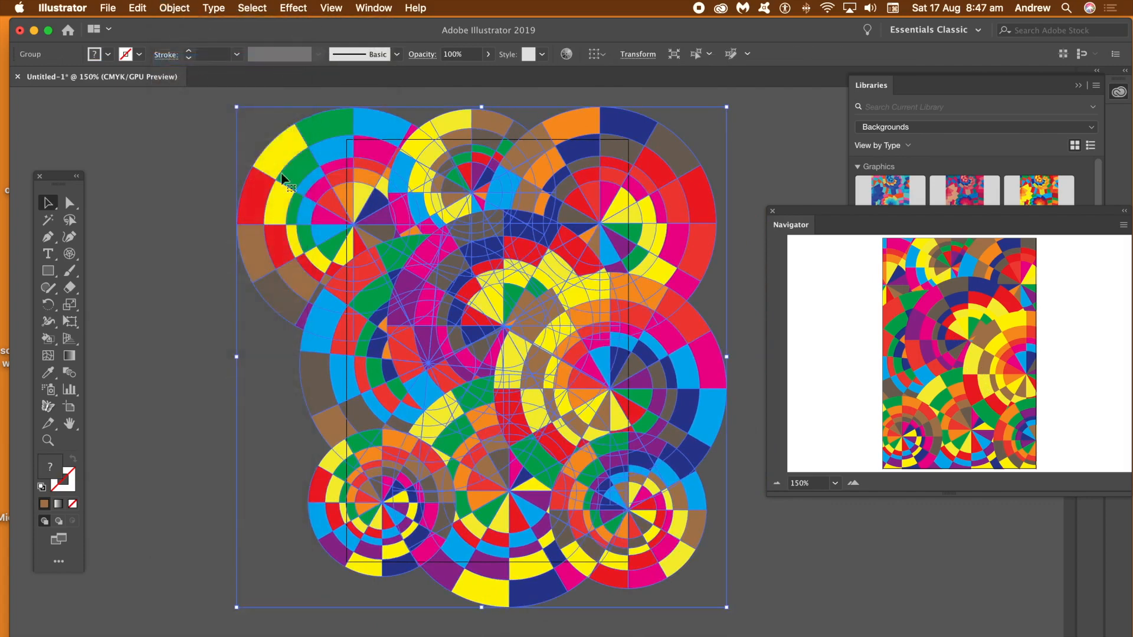
pyautogui.click(203, 228)
# Duplicate the grouped pattern, then shrink and rotate the copy and place it over the artboard's lower-left area
pyautogui.click(312, 225)
pyautogui.moveTo(389, 248); pyautogui.dragTo(301, 308)
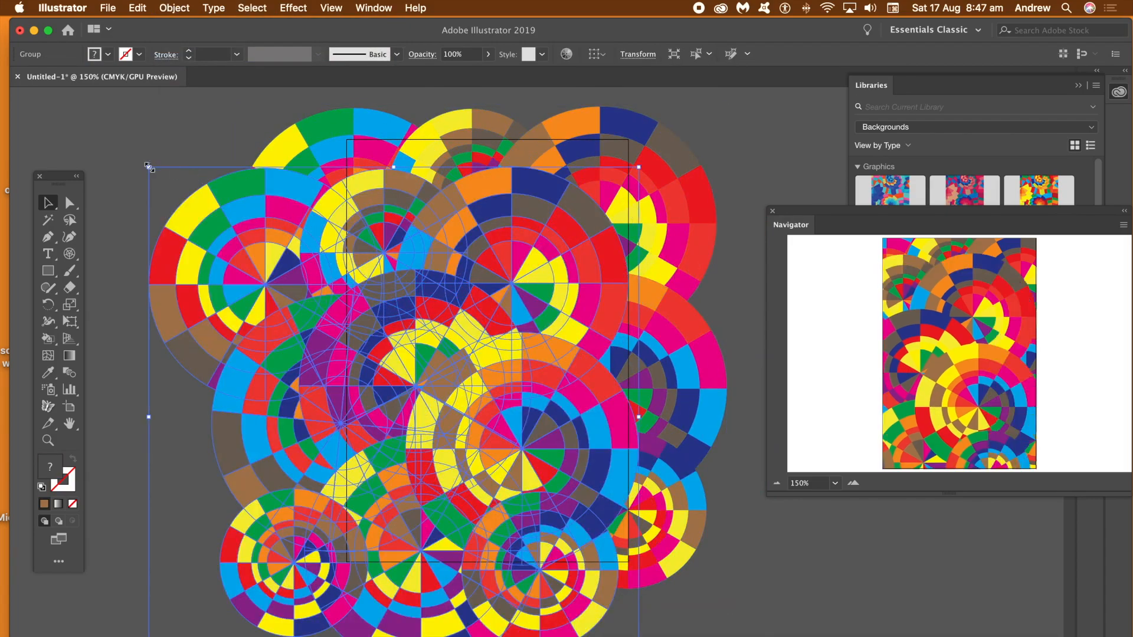
pyautogui.moveTo(148, 169); pyautogui.dragTo(407, 344)
pyautogui.moveTo(581, 267); pyautogui.dragTo(648, 432)
pyautogui.moveTo(497, 412); pyautogui.dragTo(423, 353)
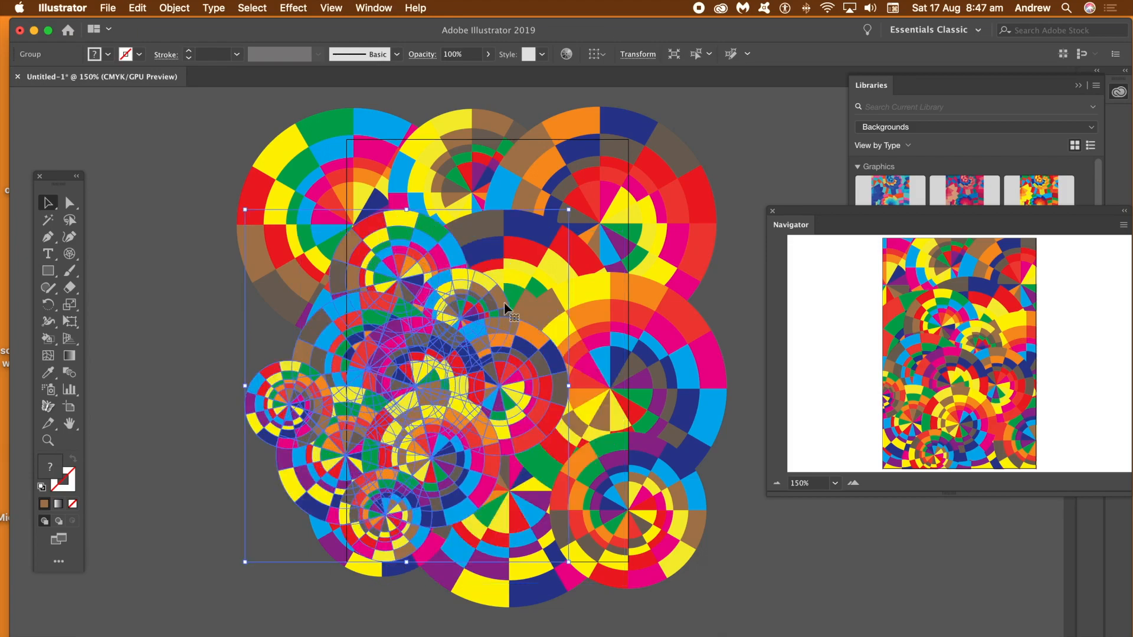
pyautogui.moveTo(489, 313); pyautogui.dragTo(463, 334)
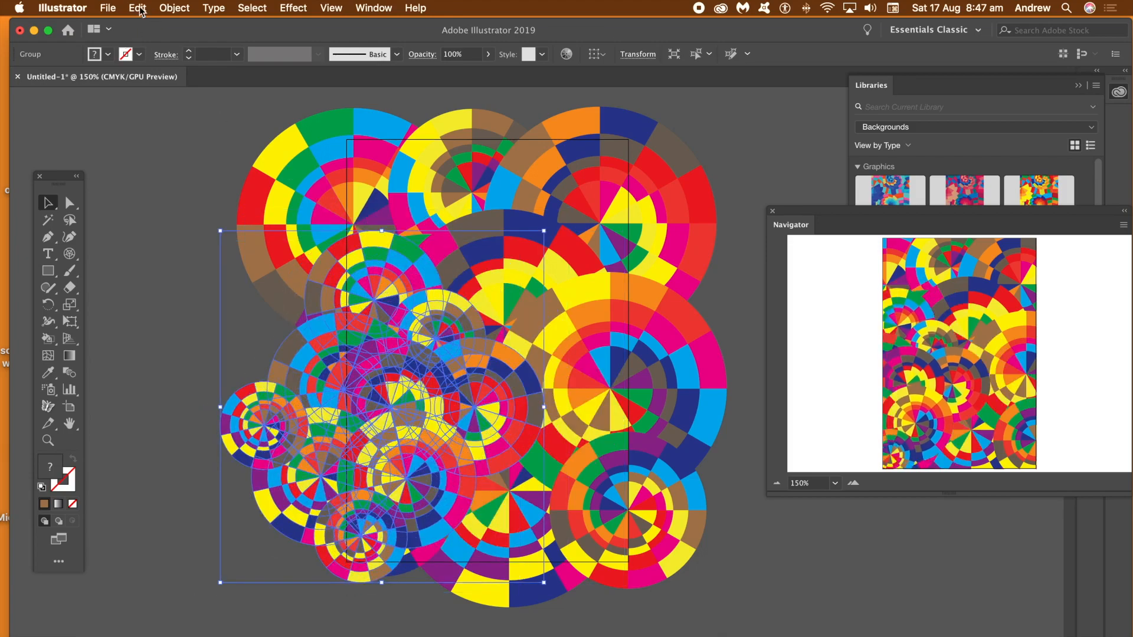
# Randomly change the smaller pattern copy's color order twice with Recolor Artwork
pyautogui.click(140, 8)
pyautogui.moveTo(177, 239)
pyautogui.click(387, 239)
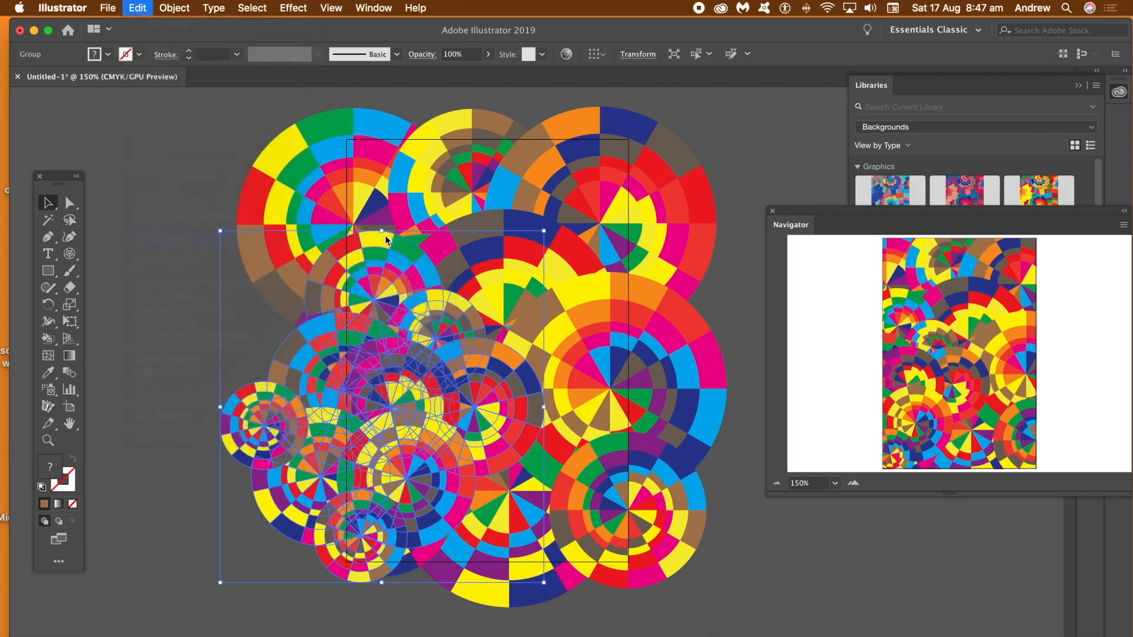
pyautogui.click(876, 402)
pyautogui.click(876, 403)
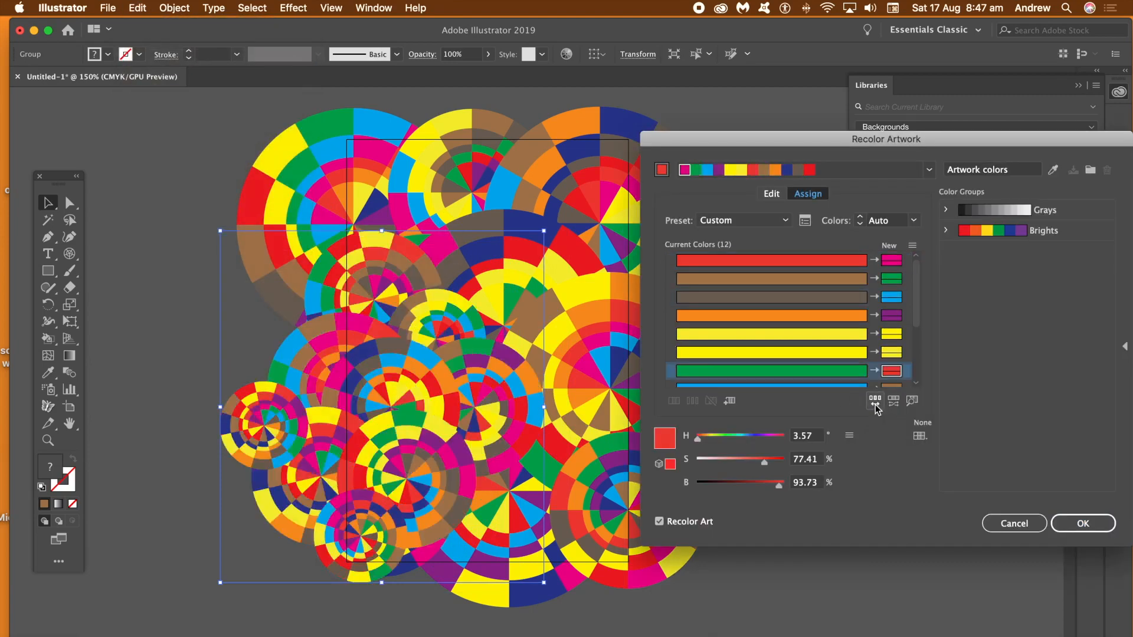
pyautogui.click(1082, 524)
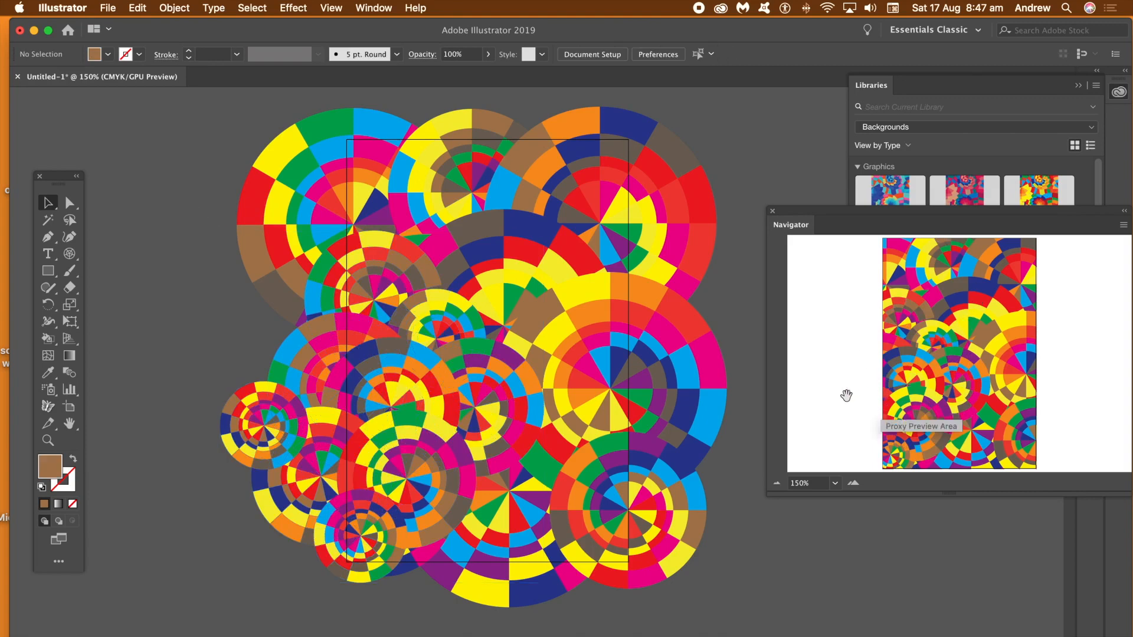
# Select all the artwork and group the original pattern with its smaller recolored copy
pyautogui.click(248, 8)
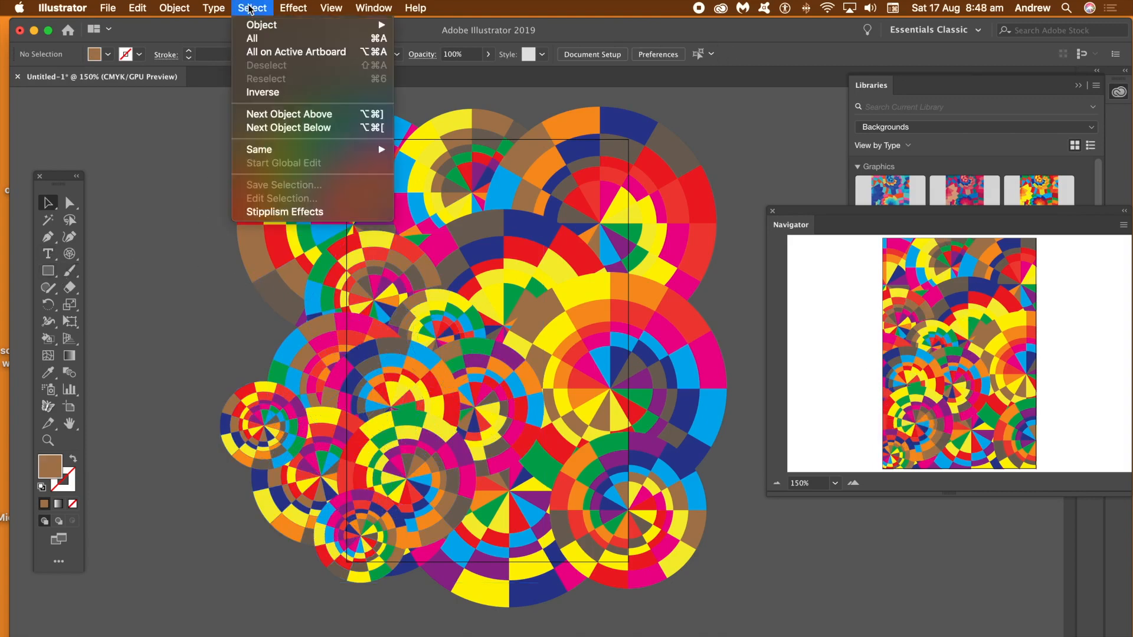
pyautogui.click(255, 36)
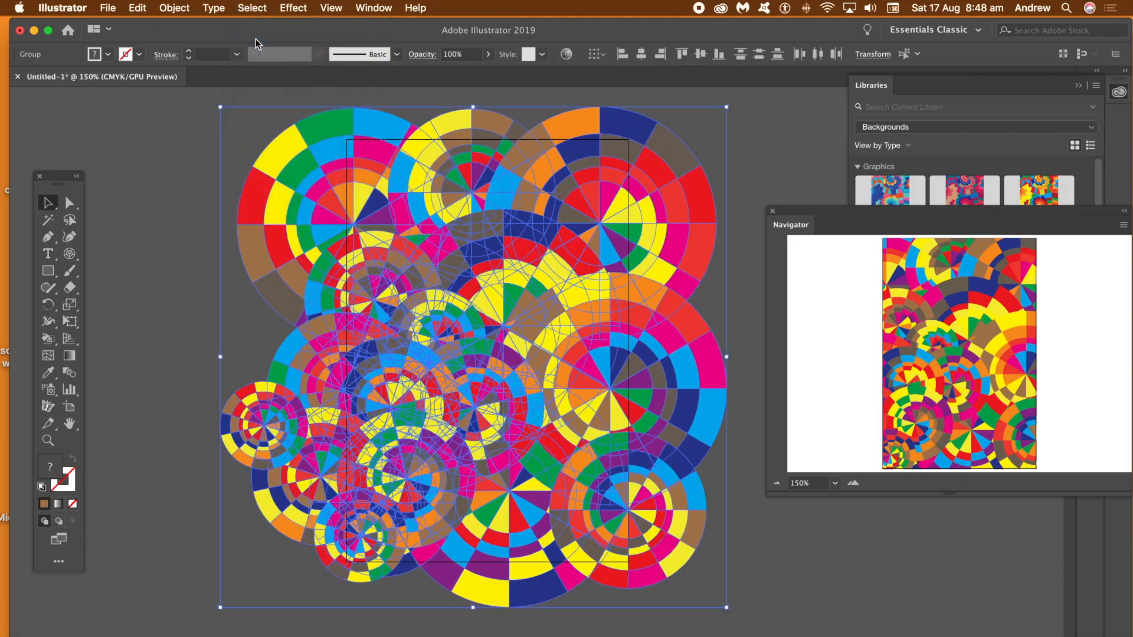
pyautogui.click(190, 7)
pyautogui.click(177, 69)
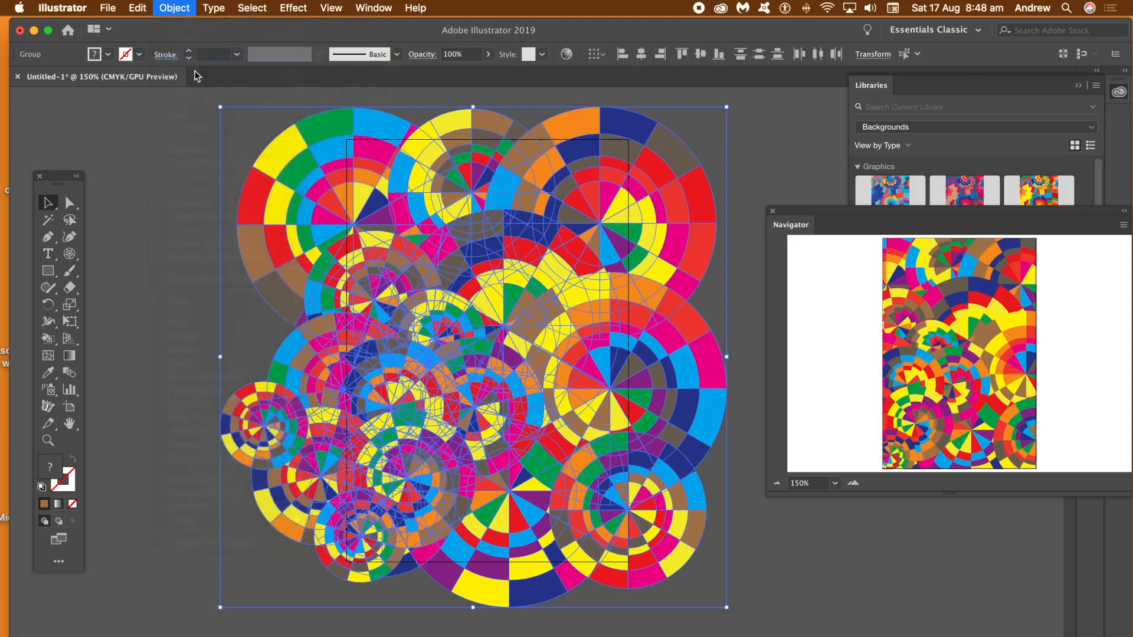
# Draw a rectangle matching the artboard over the grouped pattern and use it as a clipping mask for all the artwork
pyautogui.click(48, 271)
pyautogui.moveTo(346, 140); pyautogui.dragTo(629, 561)
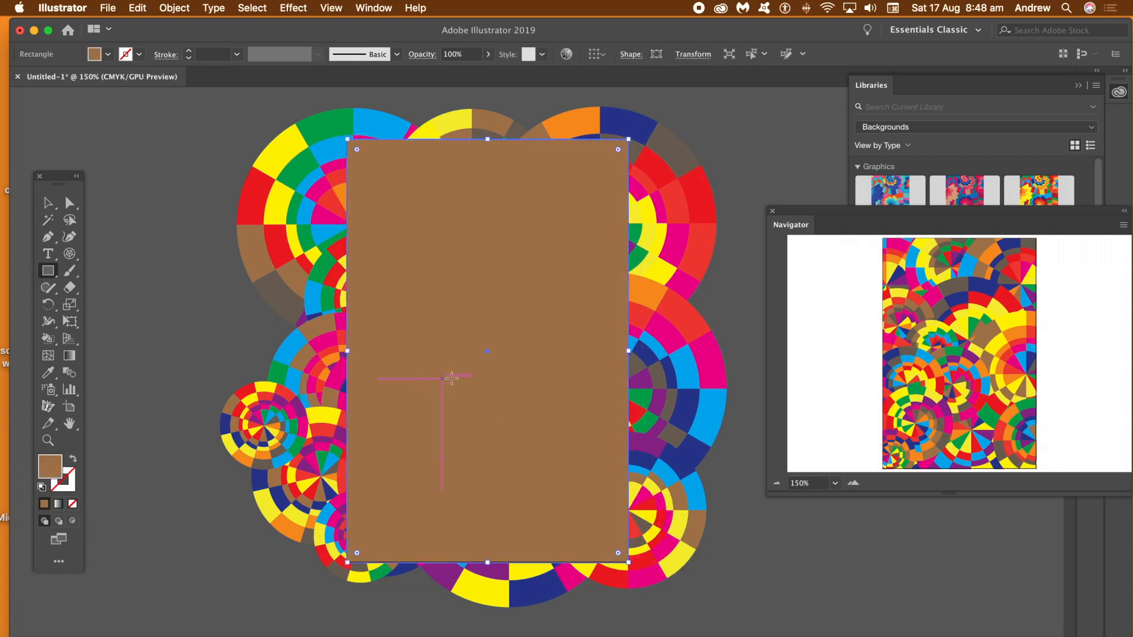
pyautogui.click(252, 8)
pyautogui.click(255, 28)
pyautogui.click(174, 8)
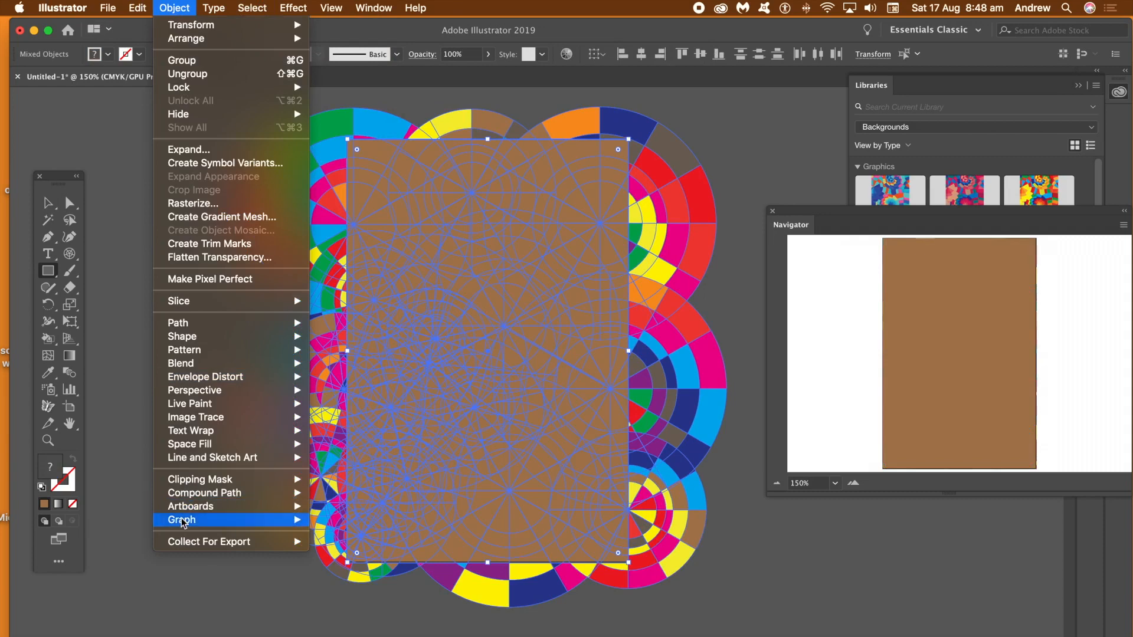
pyautogui.moveTo(200, 480)
pyautogui.click(391, 475)
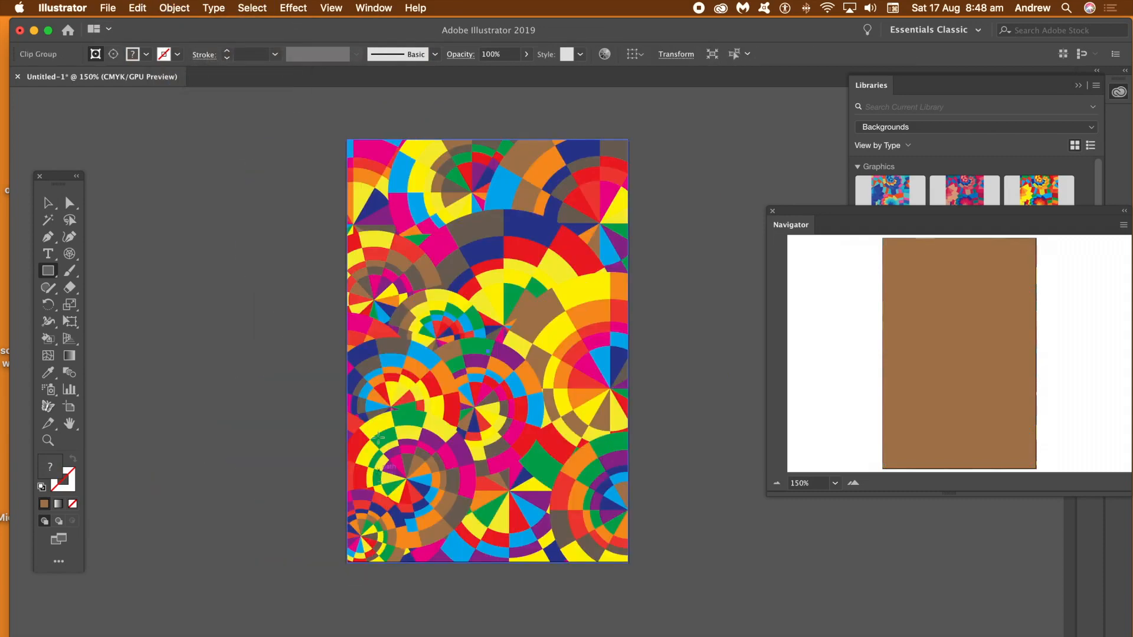
# Duplicate the clipped pattern, place the two copies side by side across the artboard, and move the Navigator clear of them
pyautogui.moveTo(425, 255); pyautogui.dragTo(534, 298)
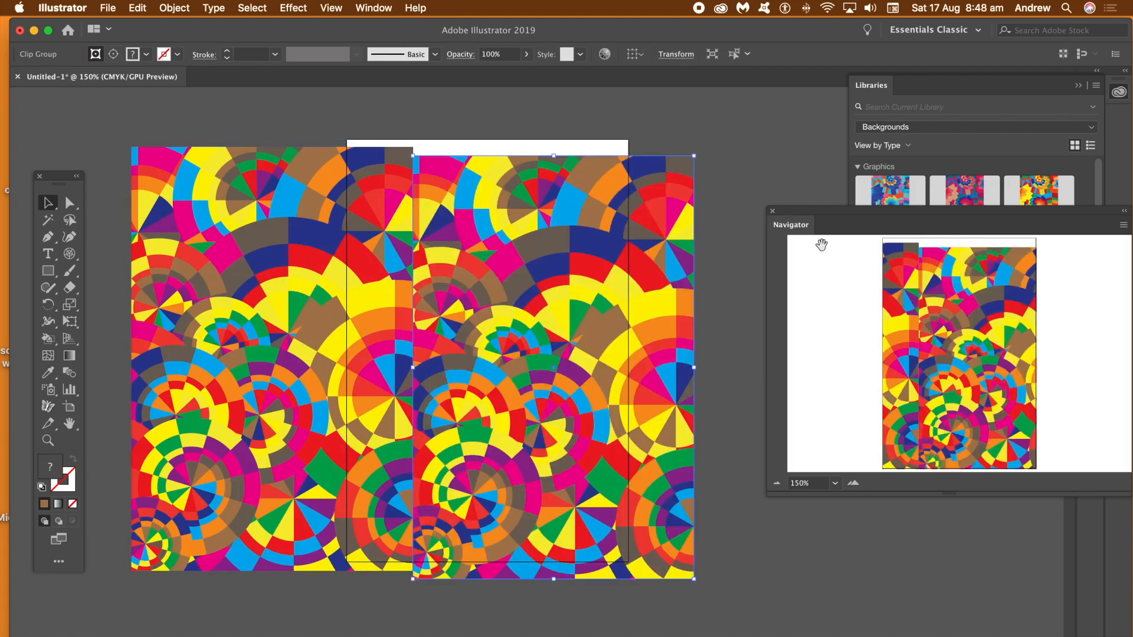
pyautogui.moveTo(809, 217); pyautogui.dragTo(859, 238)
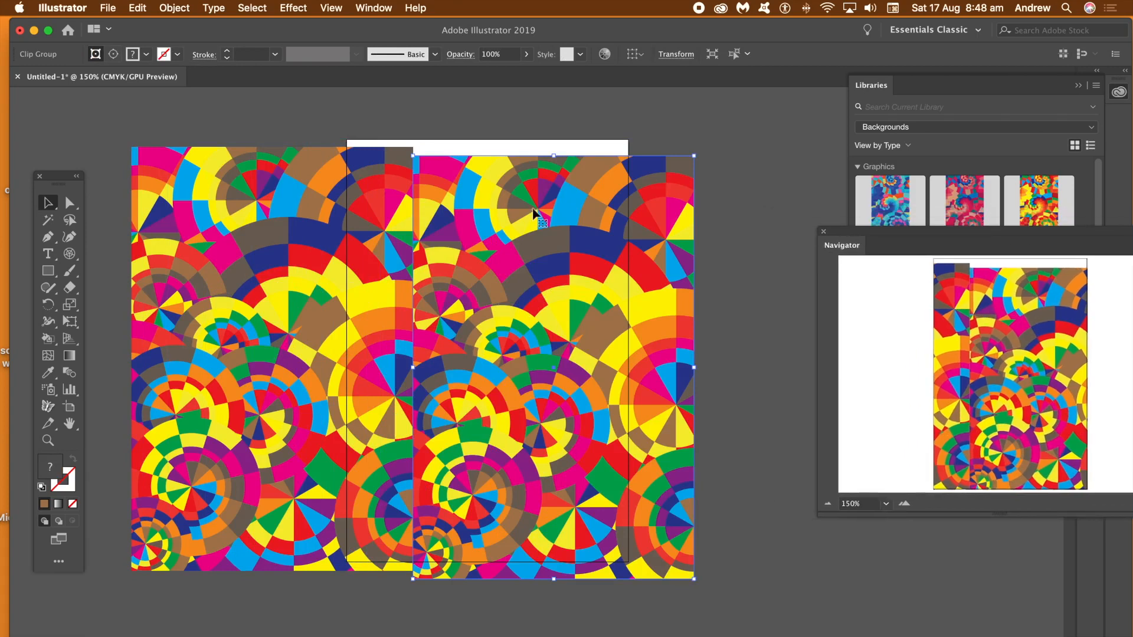
# Randomly change the color order of the right-hand pattern copy three times with Recolor Artwork
pyautogui.click(141, 9)
pyautogui.moveTo(295, 239)
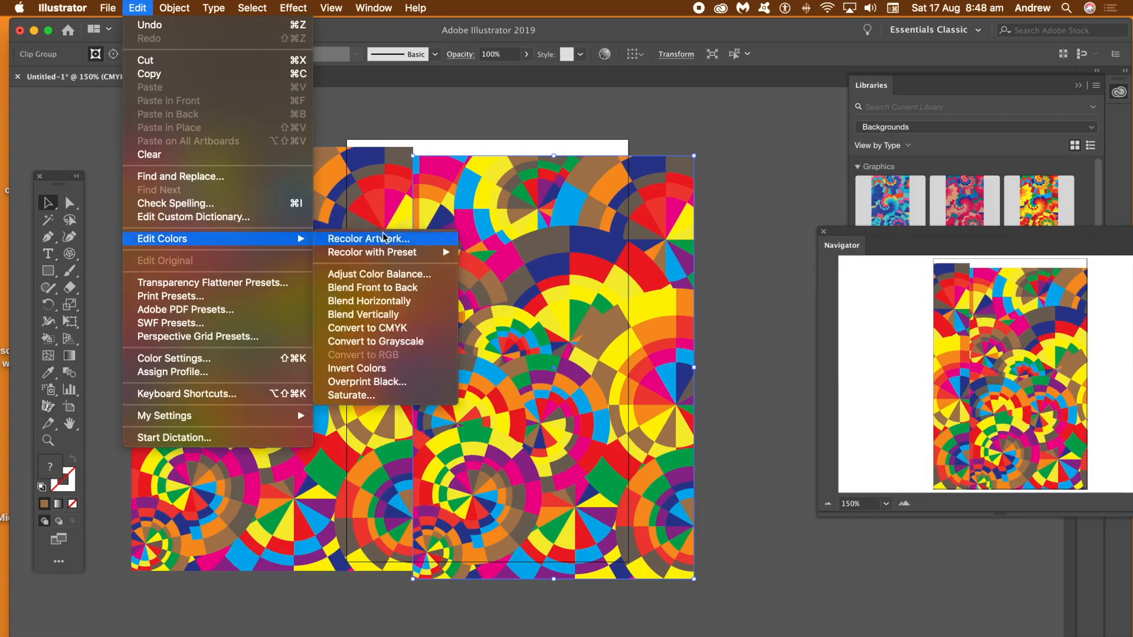
pyautogui.click(399, 240)
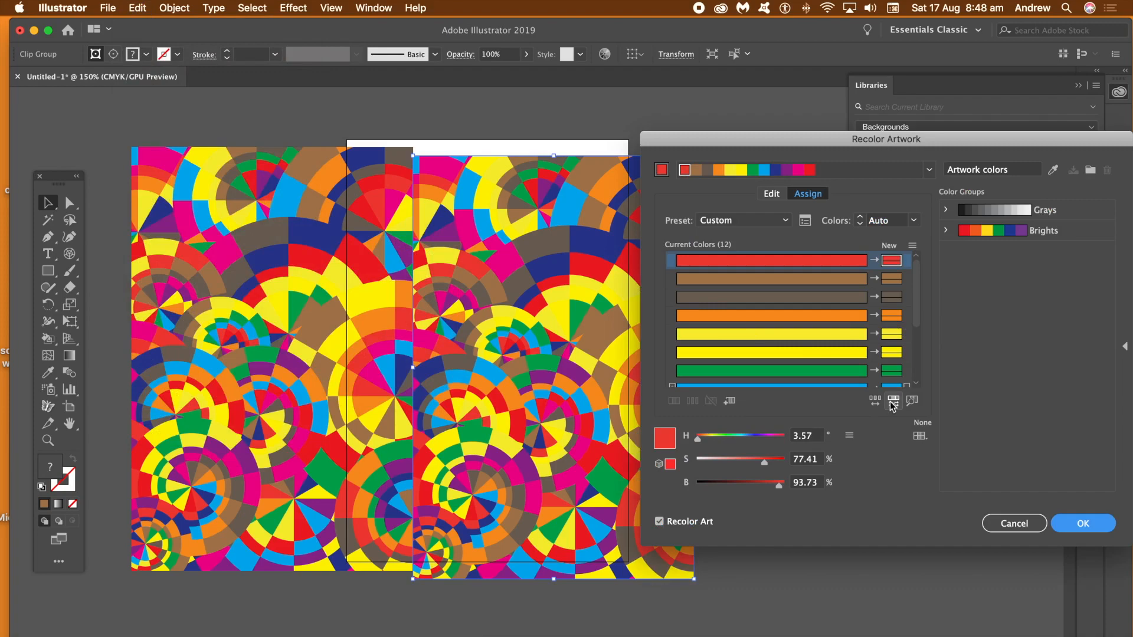
pyautogui.click(875, 402)
pyautogui.click(875, 401)
pyautogui.click(875, 401)
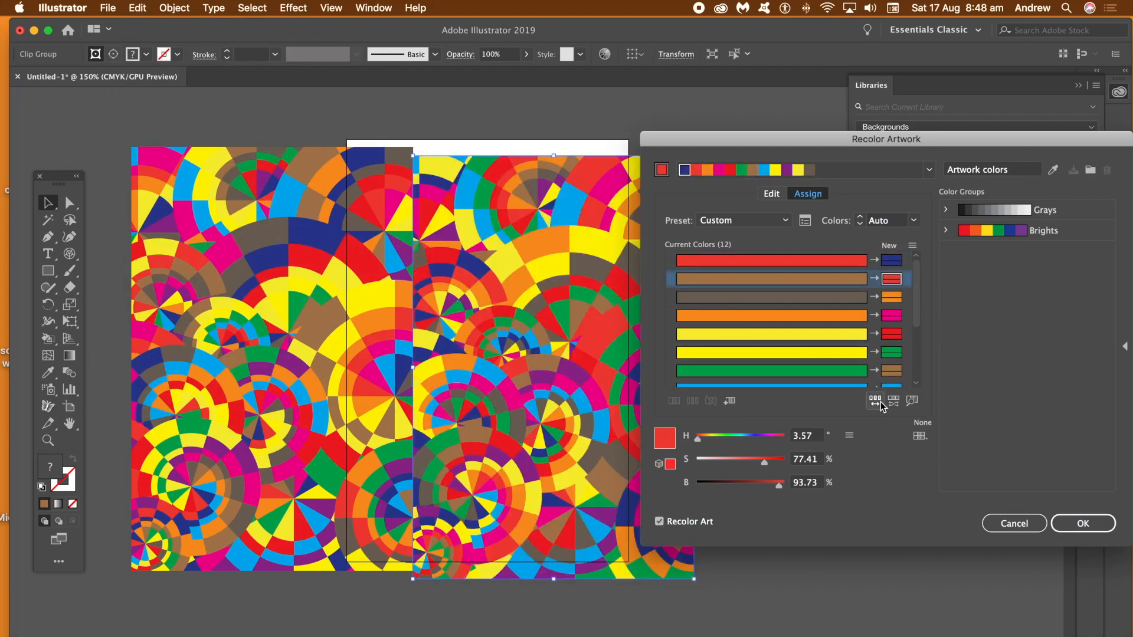
# Randomly change the saturation and brightness of the right-hand pattern copy several times, keeping the whole pattern in view
pyautogui.click(893, 402)
pyautogui.click(893, 402)
pyautogui.click(894, 402)
pyautogui.click(893, 403)
pyautogui.click(894, 403)
pyautogui.click(893, 402)
pyautogui.moveTo(823, 143); pyautogui.dragTo(883, 137)
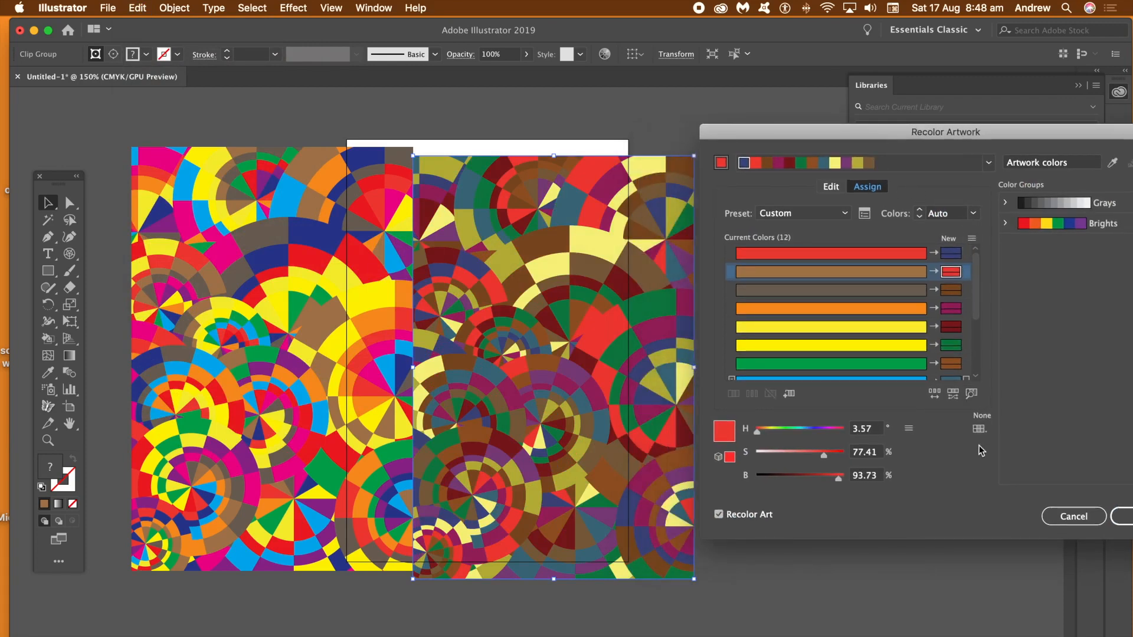
# Limit the recoloring to the Baroque art history swatch library and apply it, then undo the live color changes
pyautogui.click(979, 429)
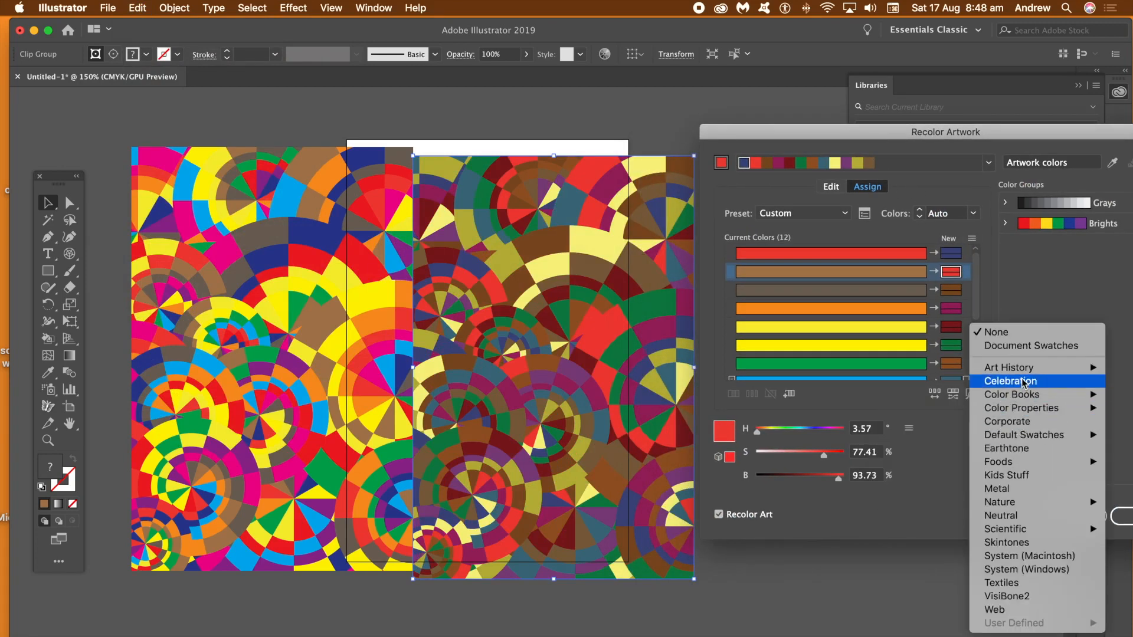
pyautogui.moveTo(1015, 367)
pyautogui.click(823, 381)
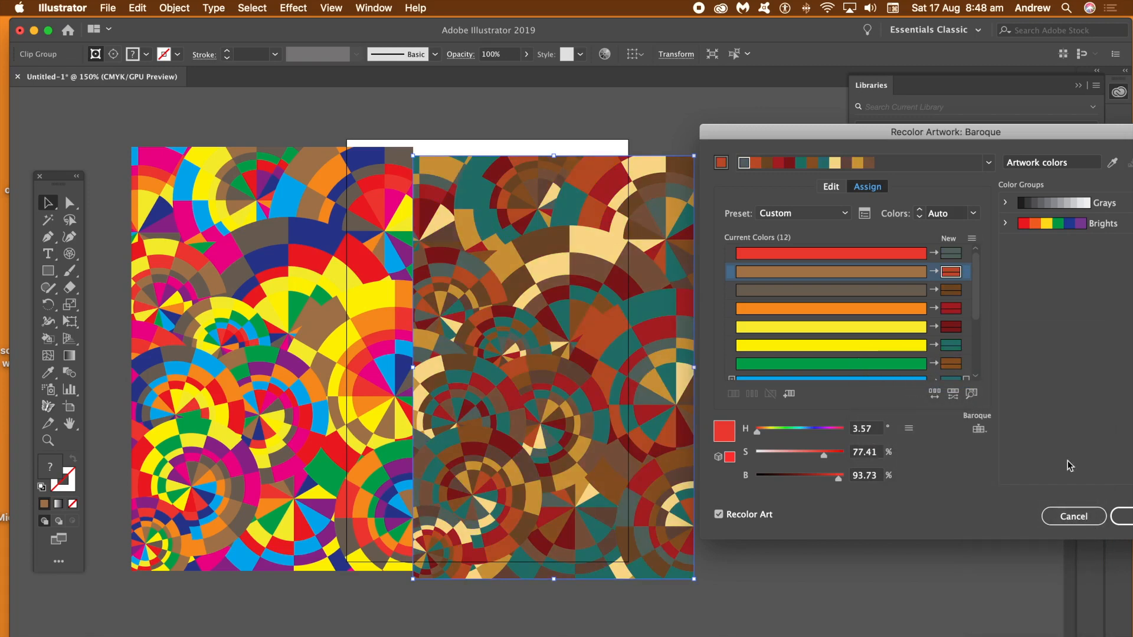
pyautogui.click(1124, 517)
pyautogui.click(498, 137)
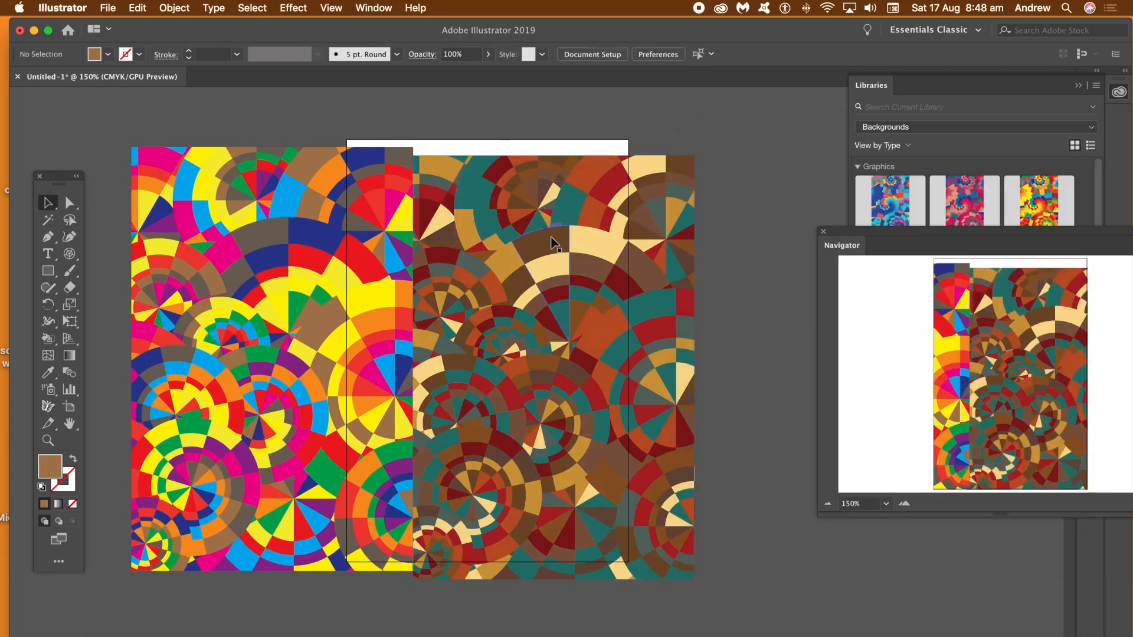
pyautogui.click(137, 7)
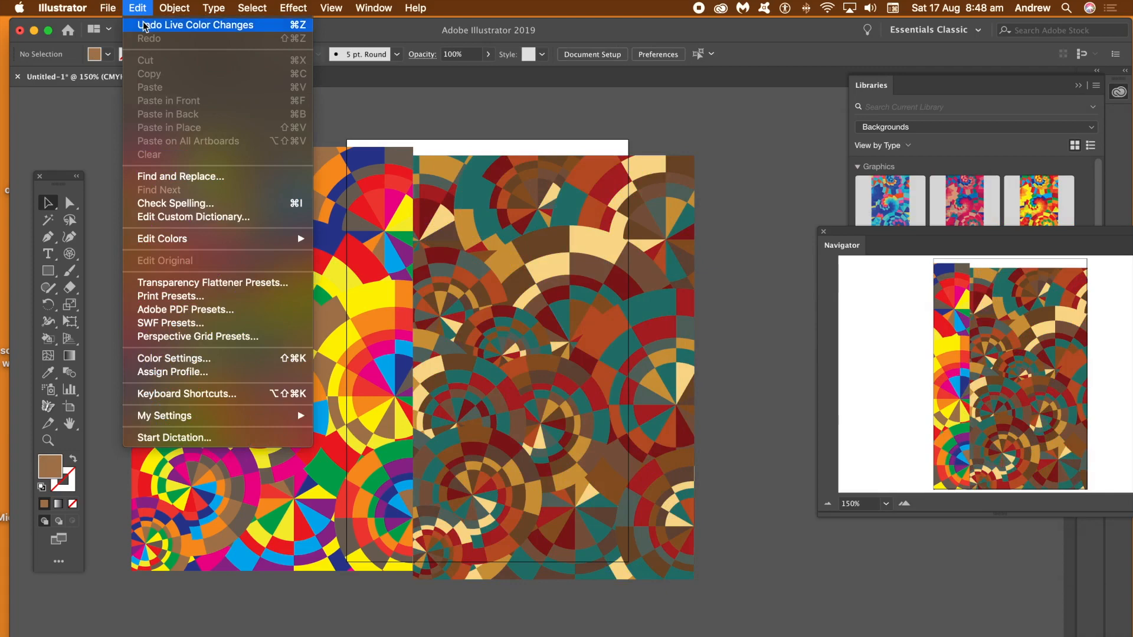
pyautogui.click(145, 21)
# Adjust the right-hand pattern copy's color balance to -52% magenta with preview on, and move it level with the other copy
pyautogui.click(138, 9)
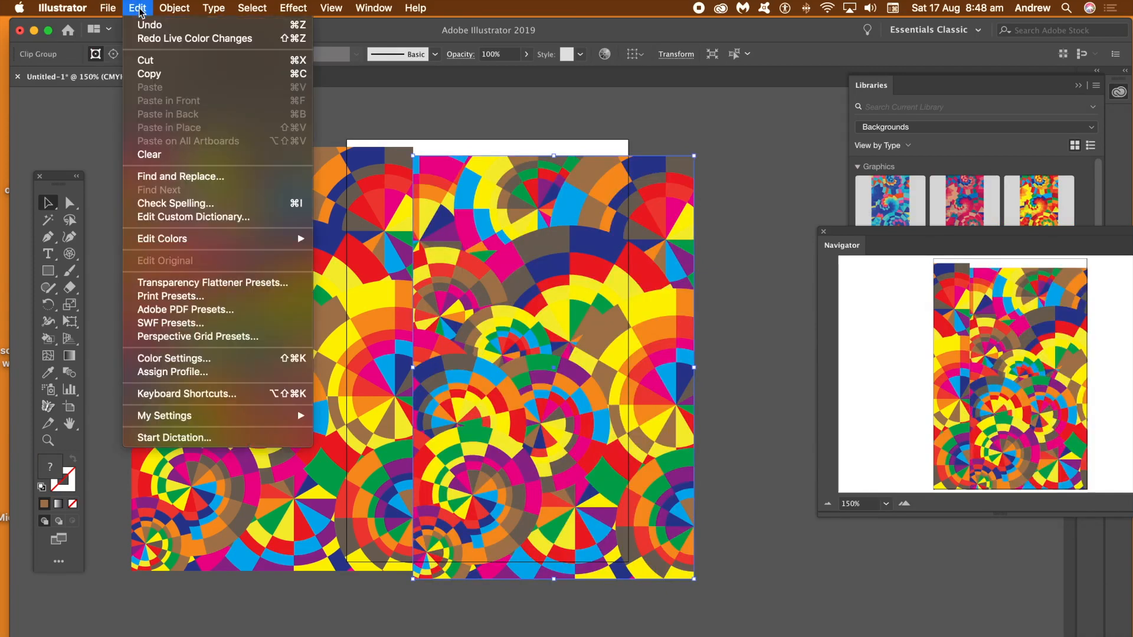
pyautogui.moveTo(166, 239)
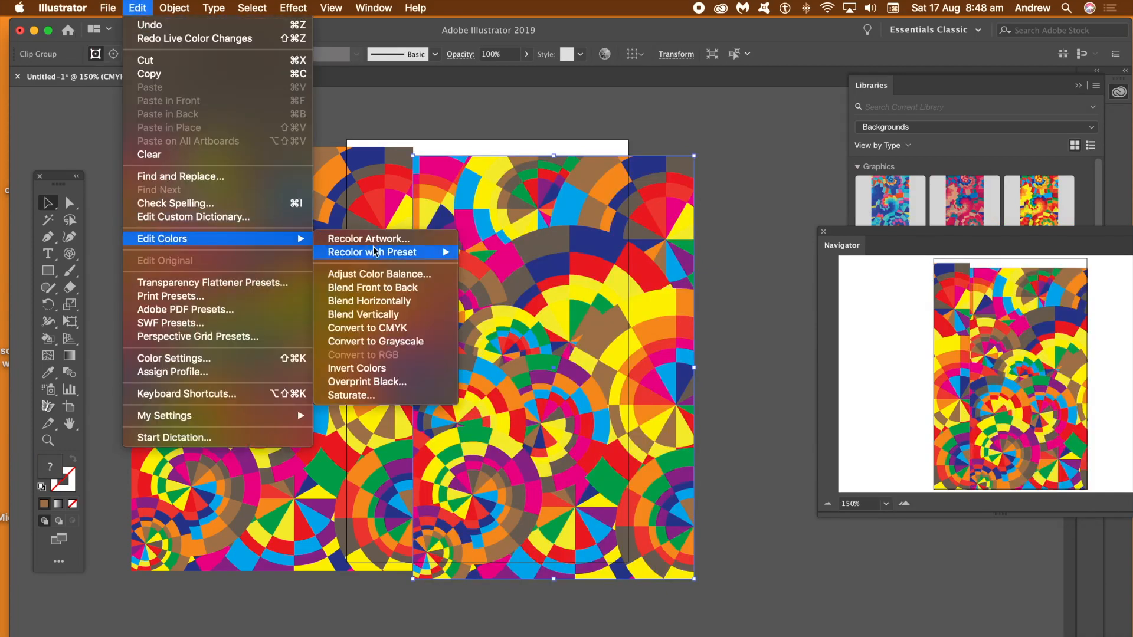
pyautogui.click(373, 276)
pyautogui.click(817, 398)
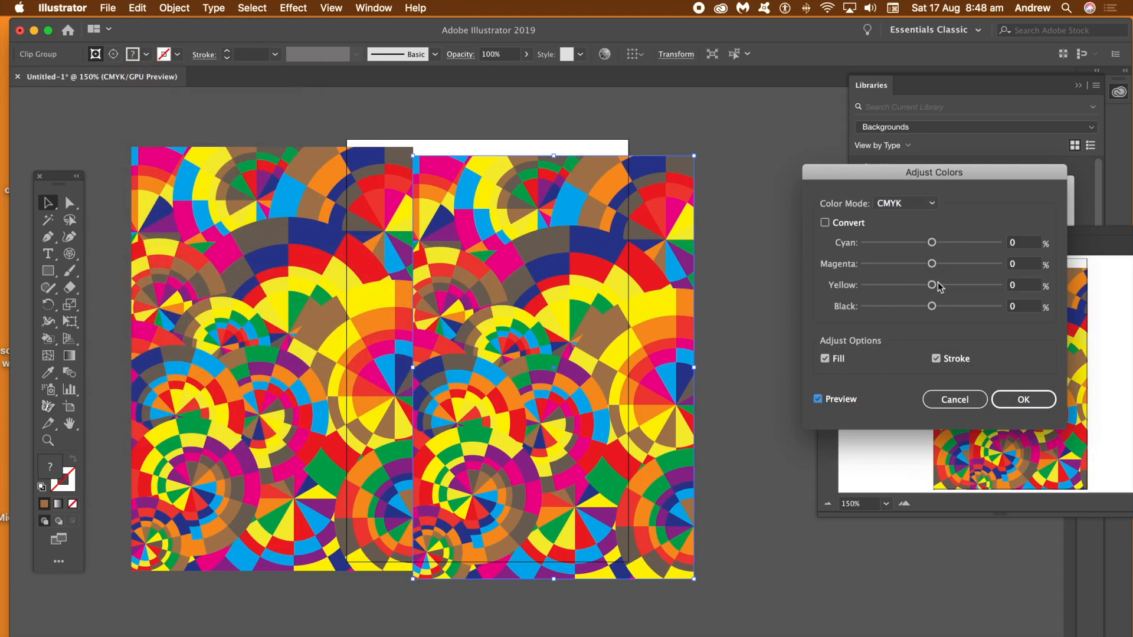
pyautogui.click(892, 264)
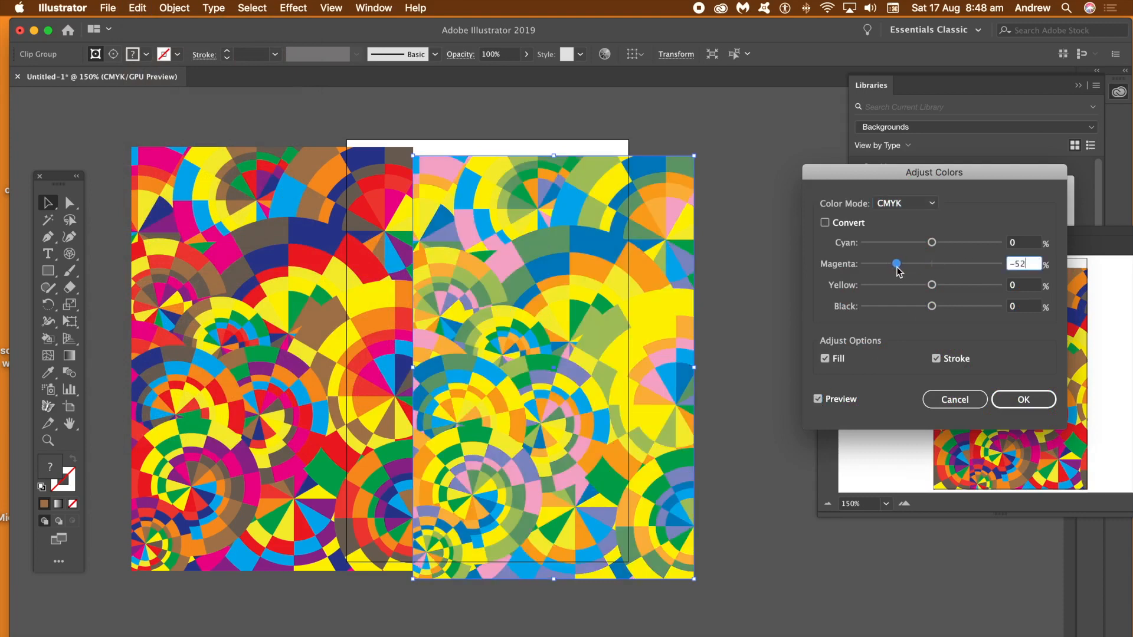
pyautogui.click(1023, 398)
pyautogui.click(708, 188)
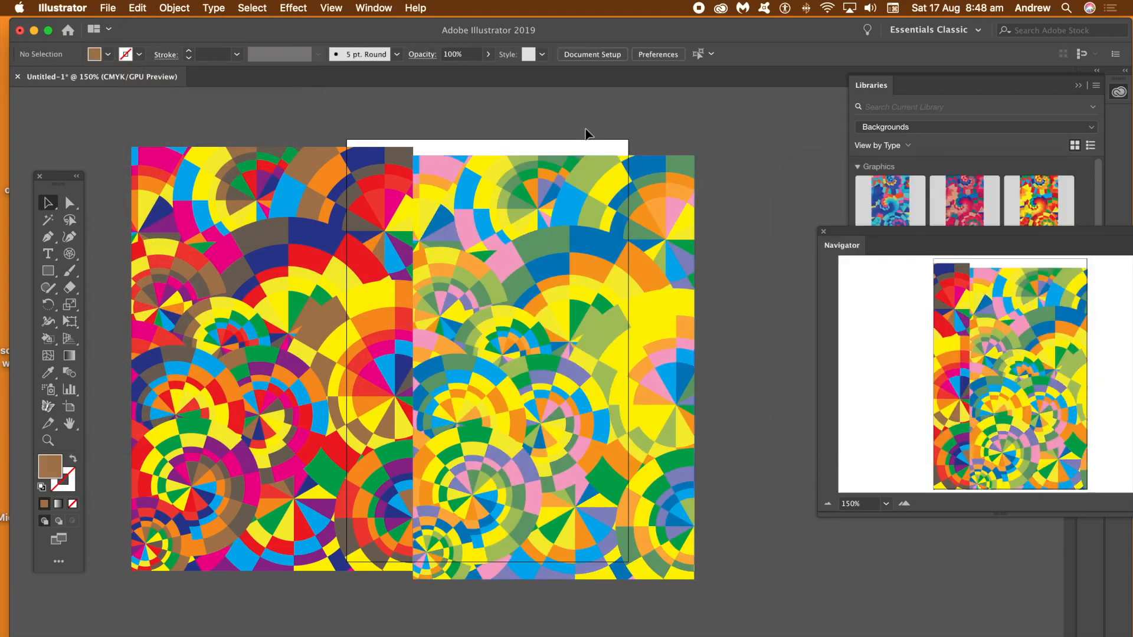
pyautogui.moveTo(529, 215); pyautogui.dragTo(531, 207)
pyautogui.click(468, 142)
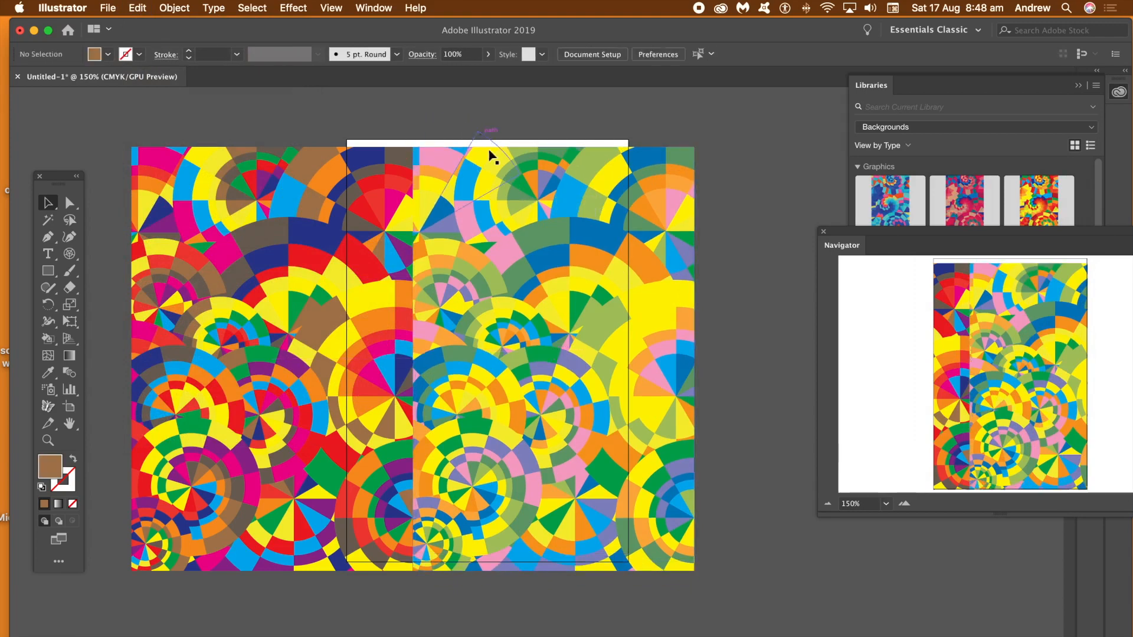
# Try inverting the colors of the right-hand pattern copy, and undo the inversion
pyautogui.click(606, 249)
pyautogui.click(137, 10)
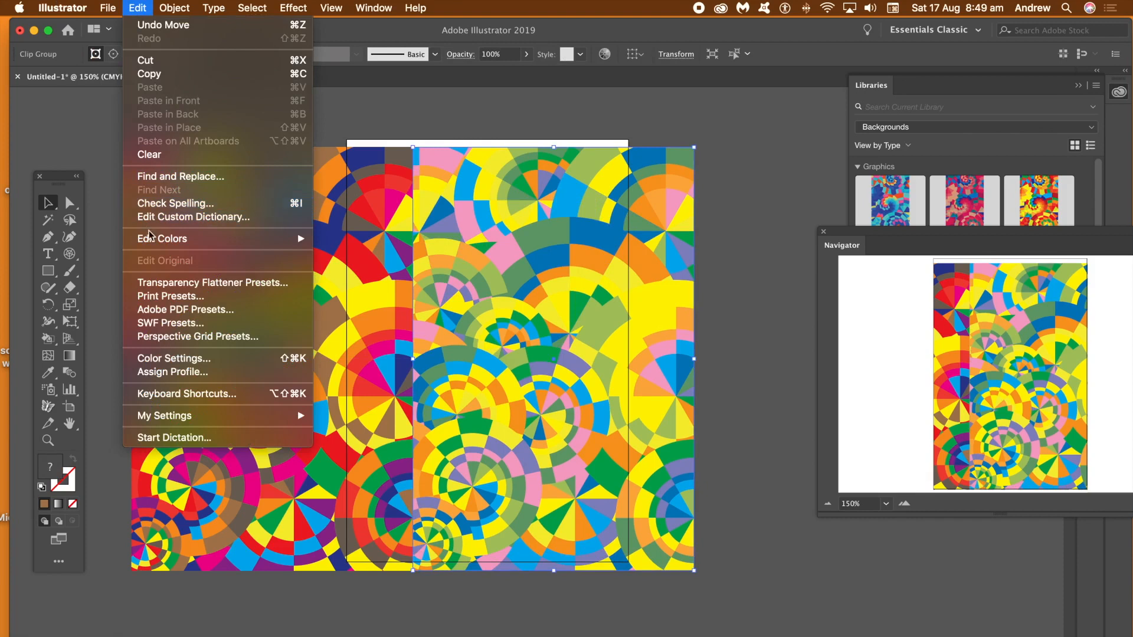
pyautogui.moveTo(265, 242)
pyautogui.click(376, 368)
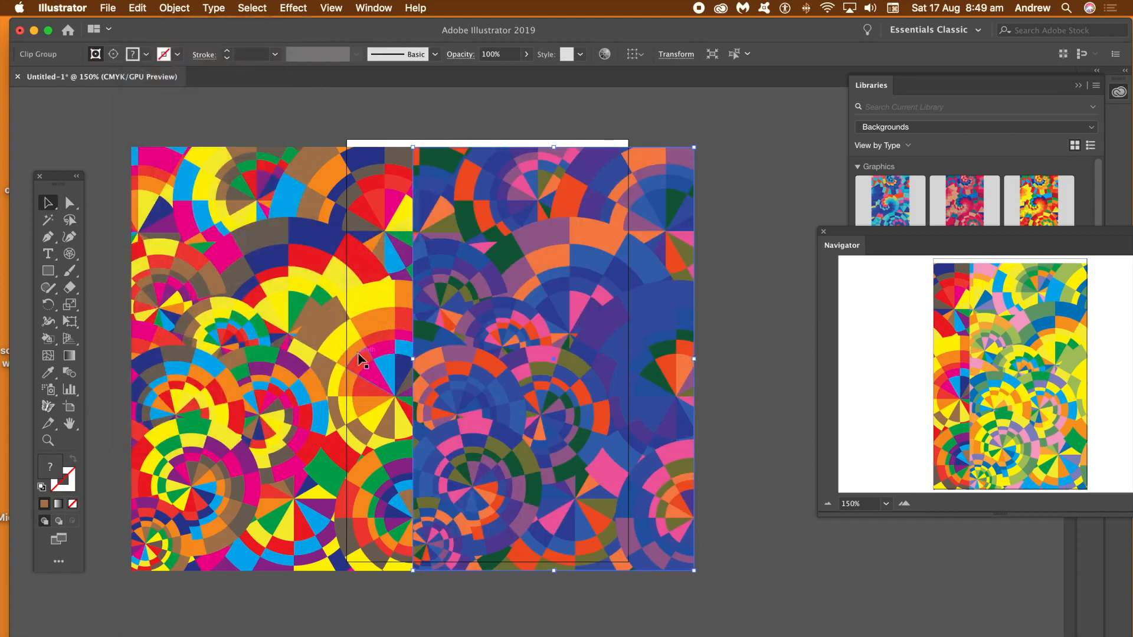
pyautogui.click(138, 8)
pyautogui.click(148, 24)
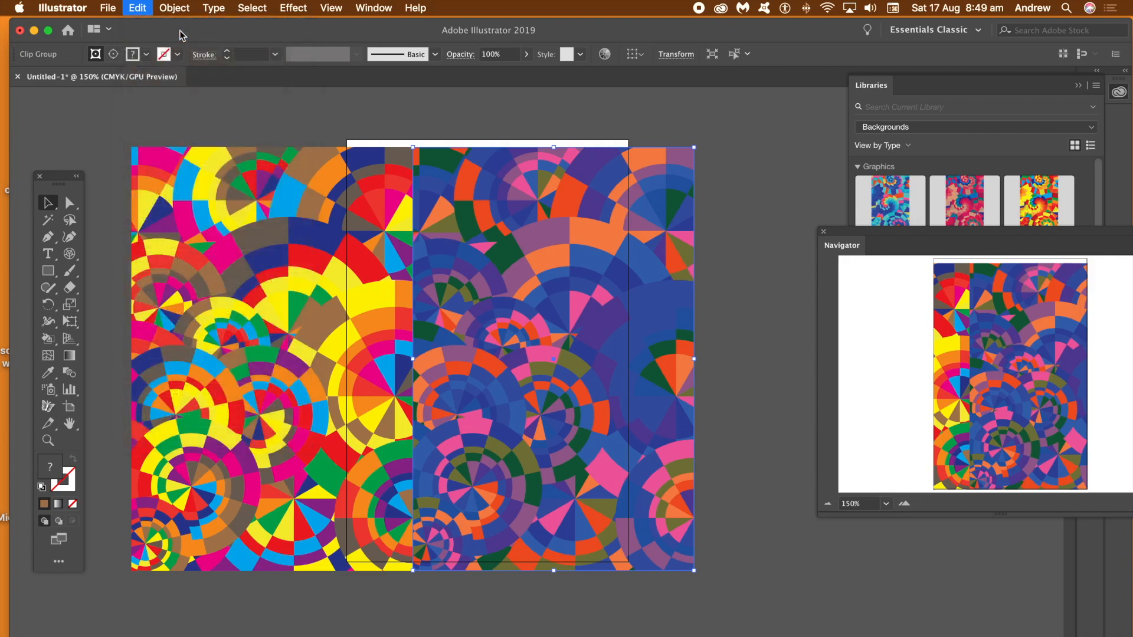
pyautogui.click(402, 118)
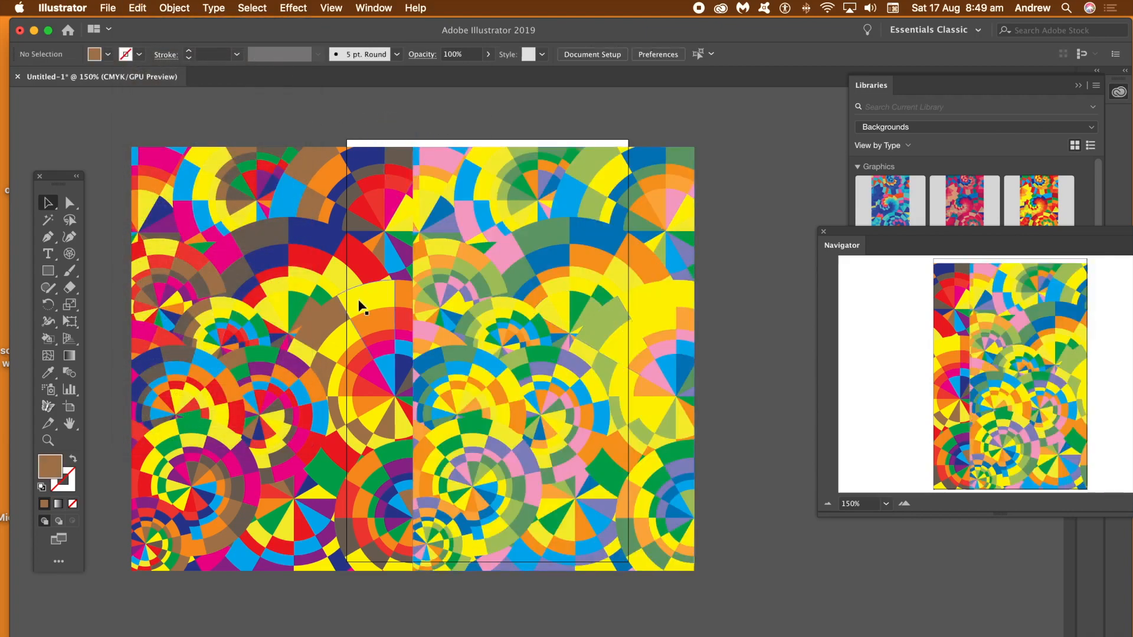
# Draw a circle about 8.65 cm in diameter over the left-hand pattern copy with the Ellipse tool
pyautogui.click(319, 305)
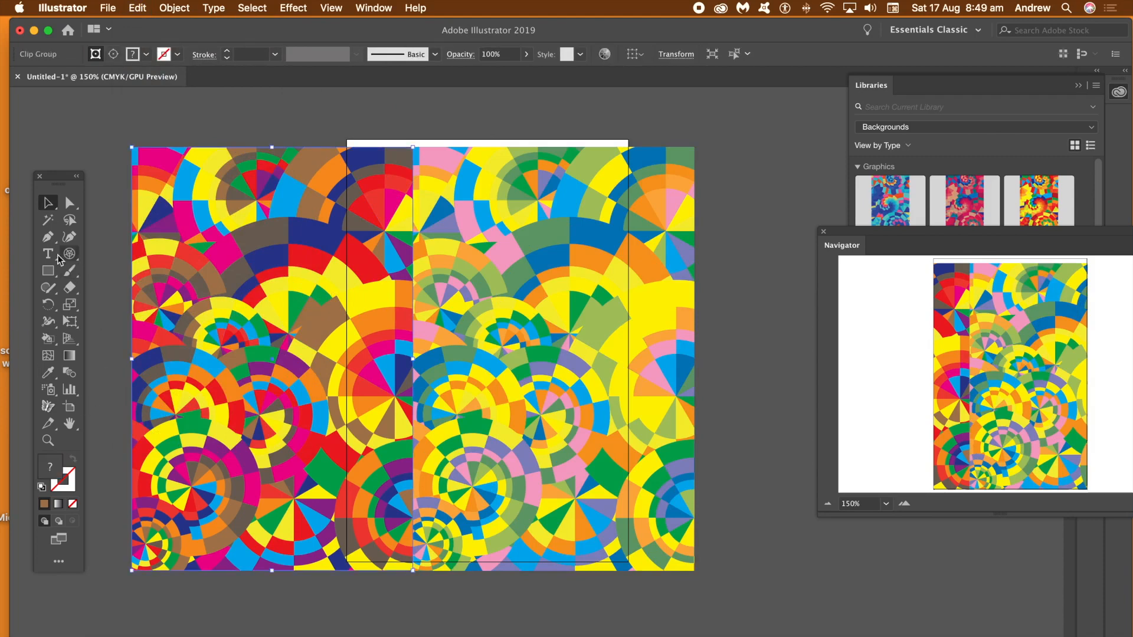
pyautogui.click(44, 269)
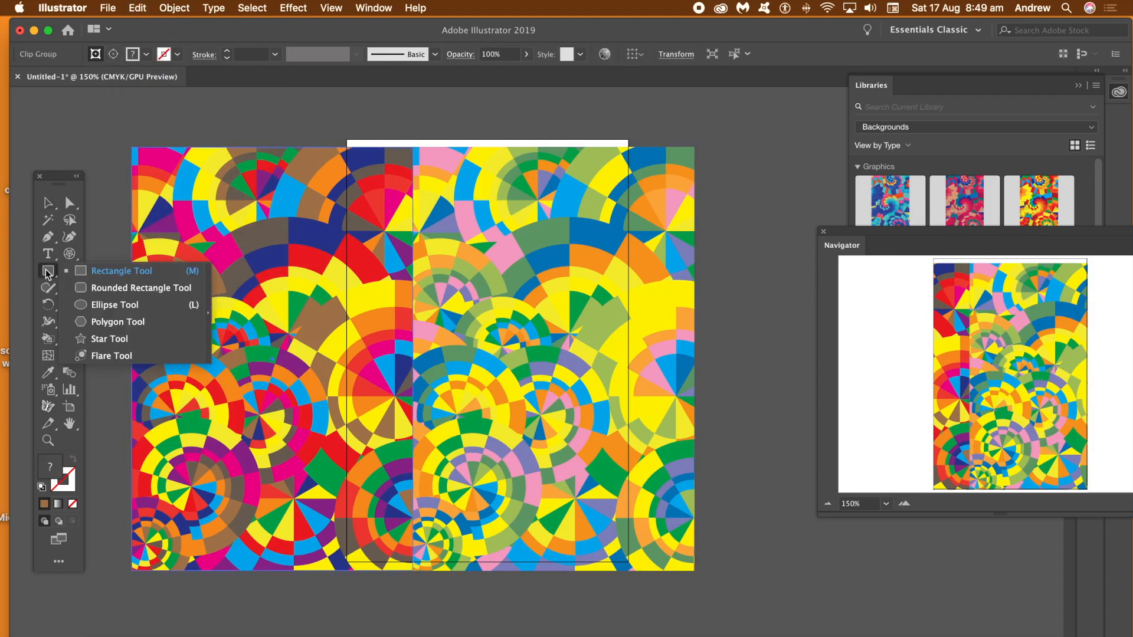
pyautogui.click(112, 306)
pyautogui.moveTo(163, 226)
pyautogui.mouseDown()
pyautogui.moveTo(369, 457)
pyautogui.moveTo(358, 464)
pyautogui.mouseUp()
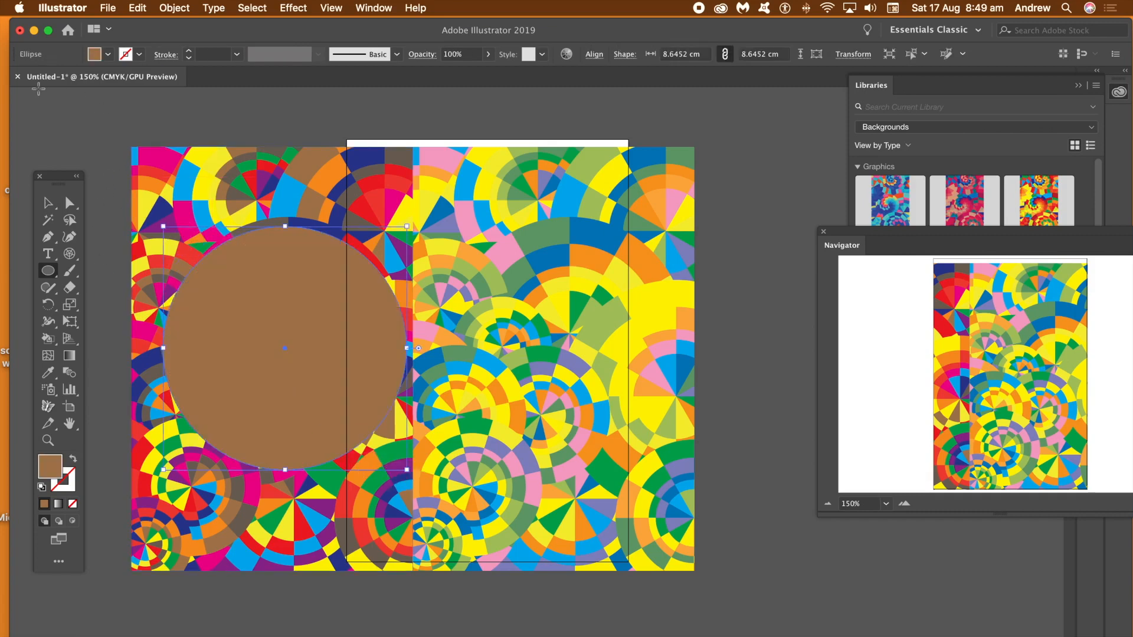
# Select the circle together with the left-hand pattern and make a clipping mask from them
pyautogui.click(47, 202)
pyautogui.moveTo(261, 325); pyautogui.dragTo(260, 320)
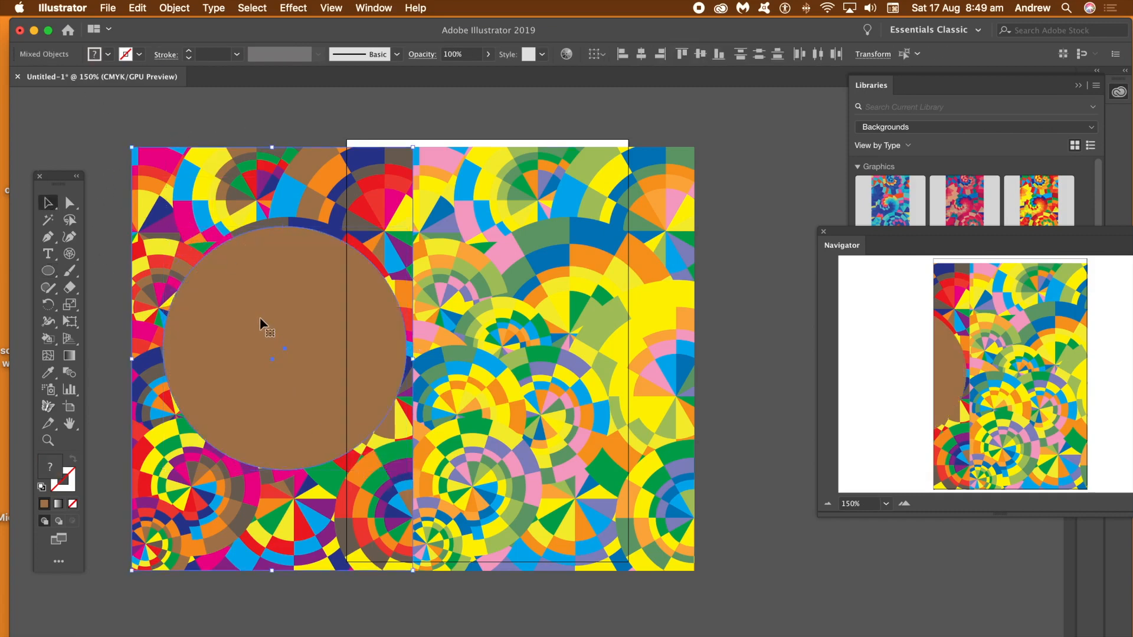
pyautogui.click(164, 8)
pyautogui.moveTo(216, 481)
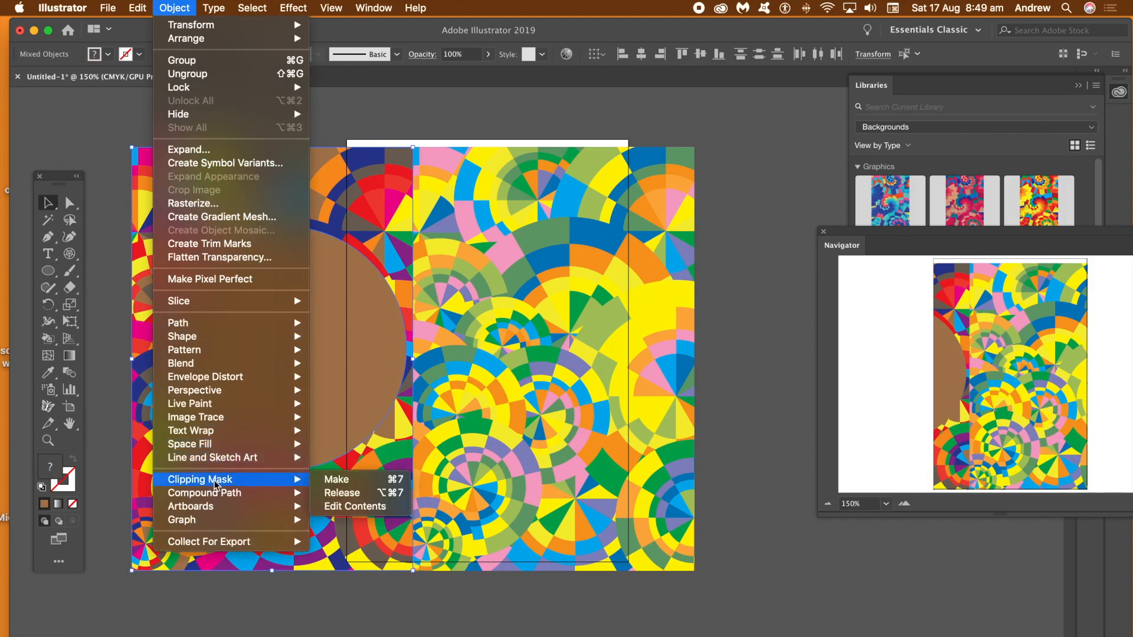
pyautogui.click(325, 480)
# Move the circular pattern to the artboard's upper-left, enlarge it, and place two overlapping copies of it over the artboard
pyautogui.moveTo(295, 322); pyautogui.dragTo(246, 193)
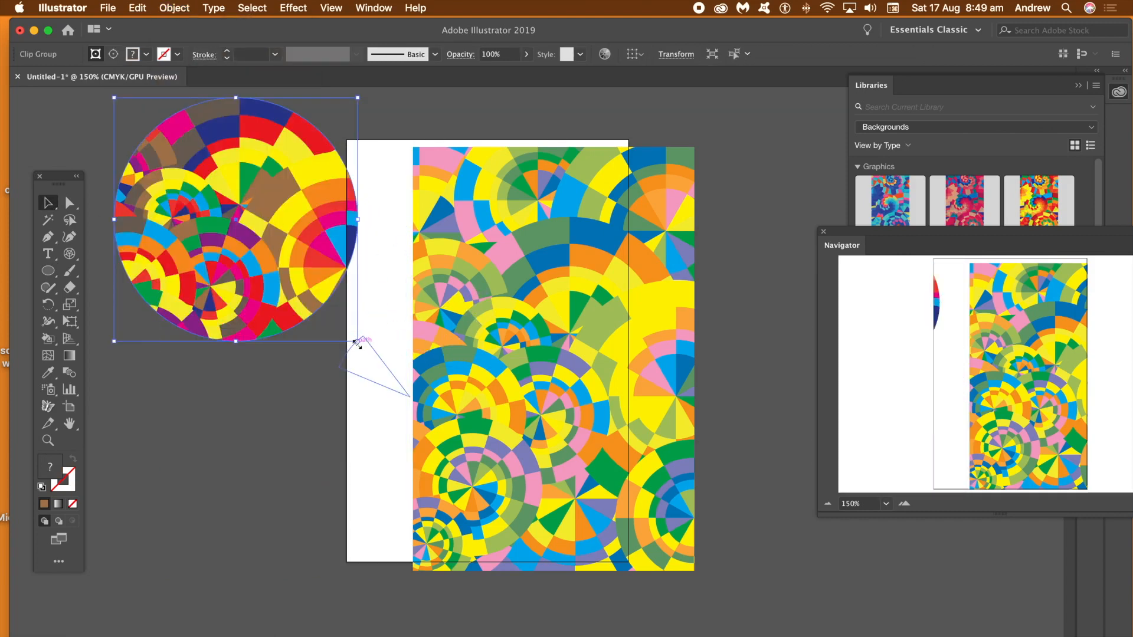
pyautogui.moveTo(357, 341); pyautogui.dragTo(418, 401)
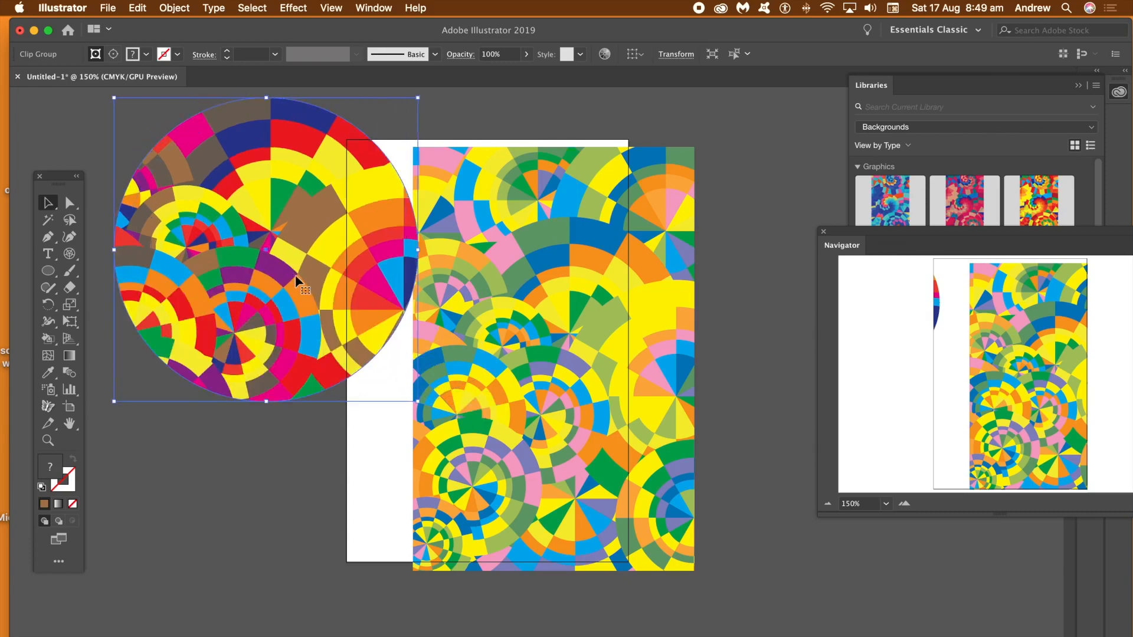
pyautogui.moveTo(277, 264); pyautogui.dragTo(420, 403)
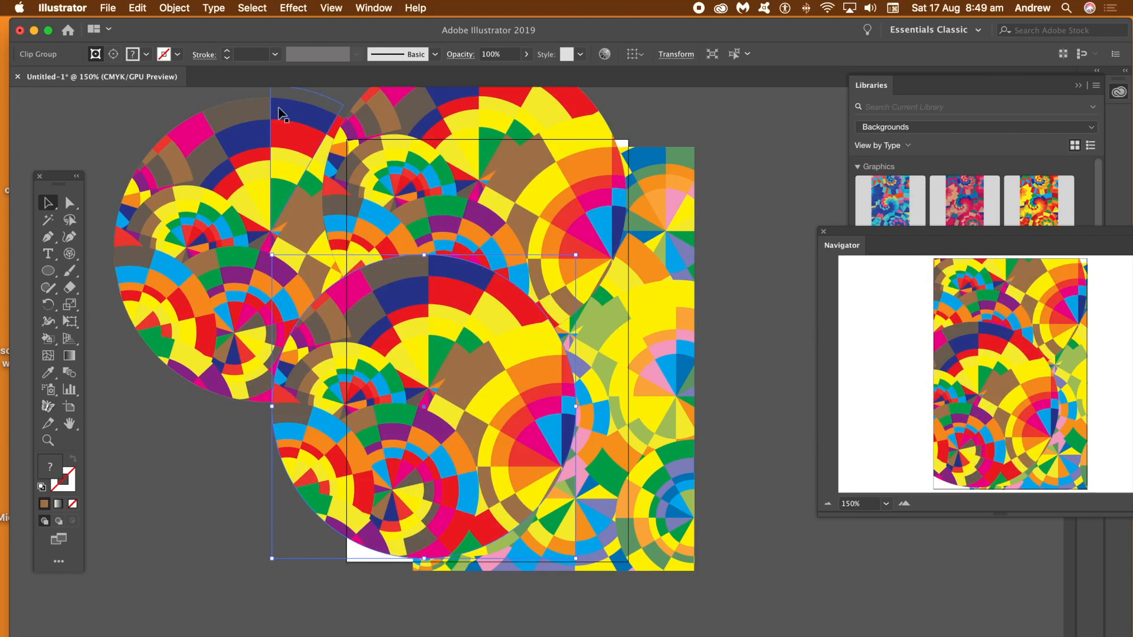
pyautogui.click(147, 55)
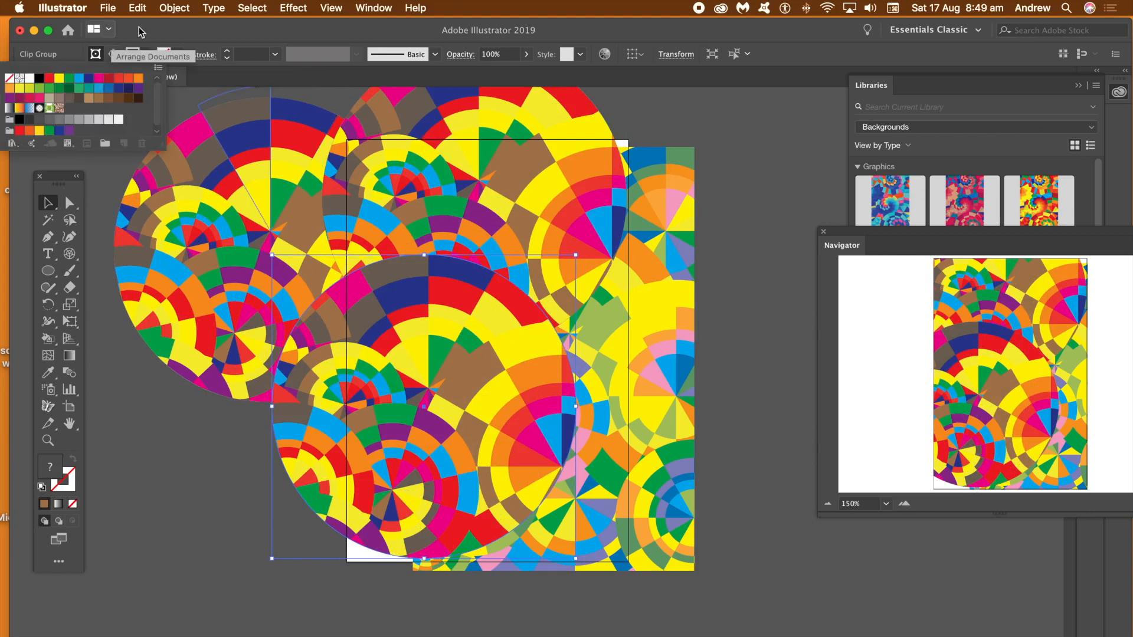
pyautogui.click(141, 35)
# Draw a circle about 12.19 cm in diameter over the lowest circular pattern and fill it with black
pyautogui.click(48, 270)
pyautogui.moveTo(254, 231); pyautogui.dragTo(602, 510)
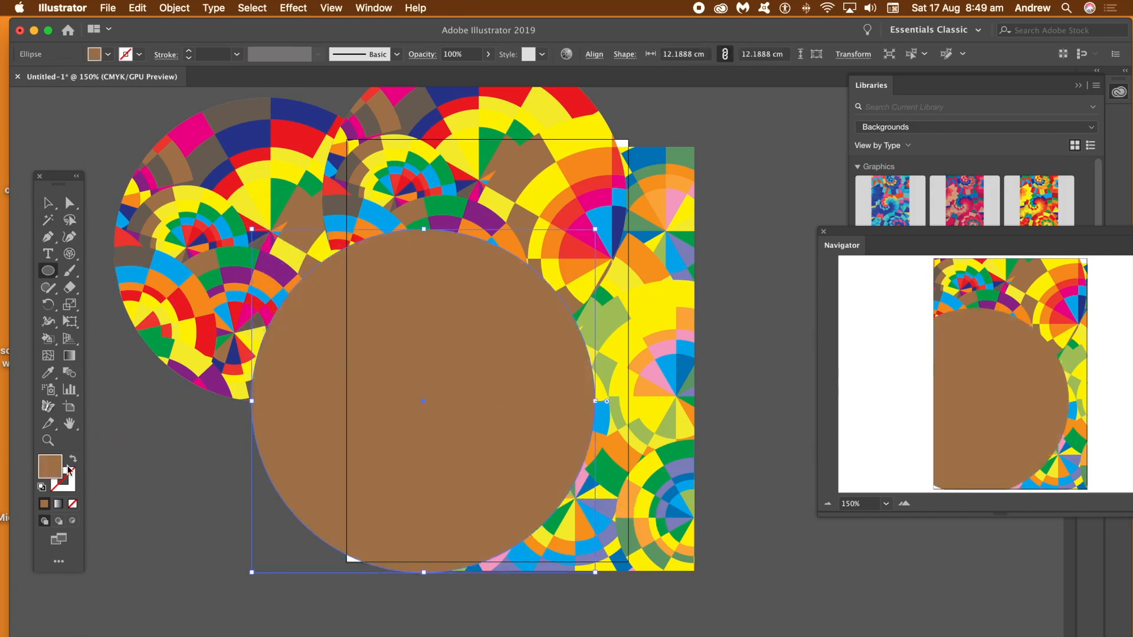
pyautogui.doubleClick(53, 471)
pyautogui.moveTo(439, 301); pyautogui.dragTo(344, 391)
pyautogui.click(697, 196)
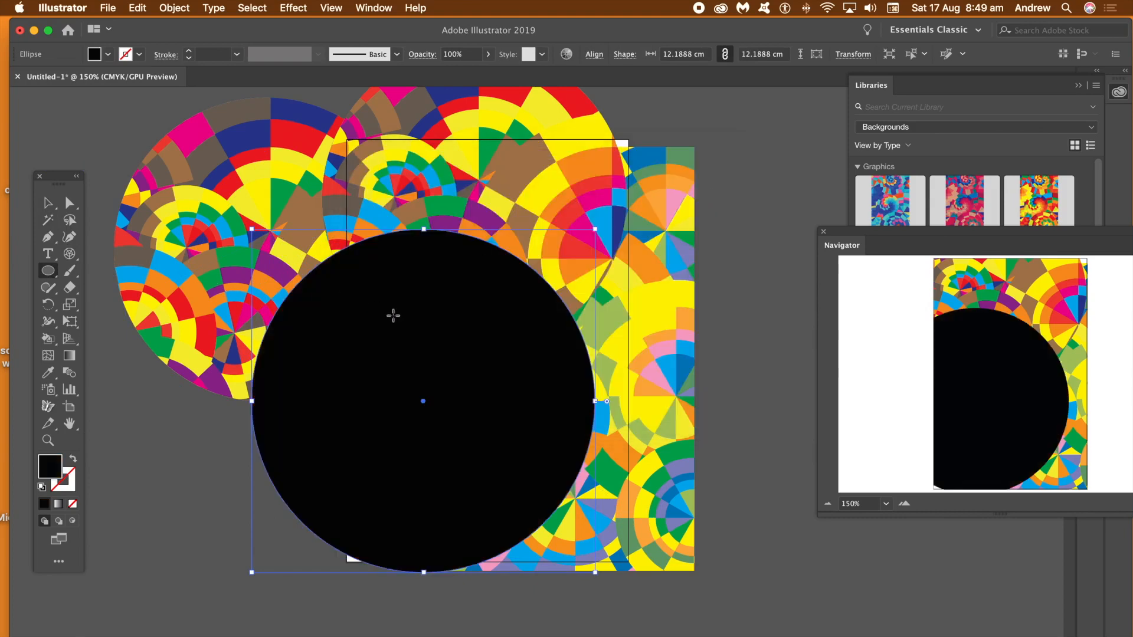
# Send the black circle backward so it sits directly behind the lowest circular pattern
pyautogui.rightClick(393, 319)
pyautogui.moveTo(456, 535)
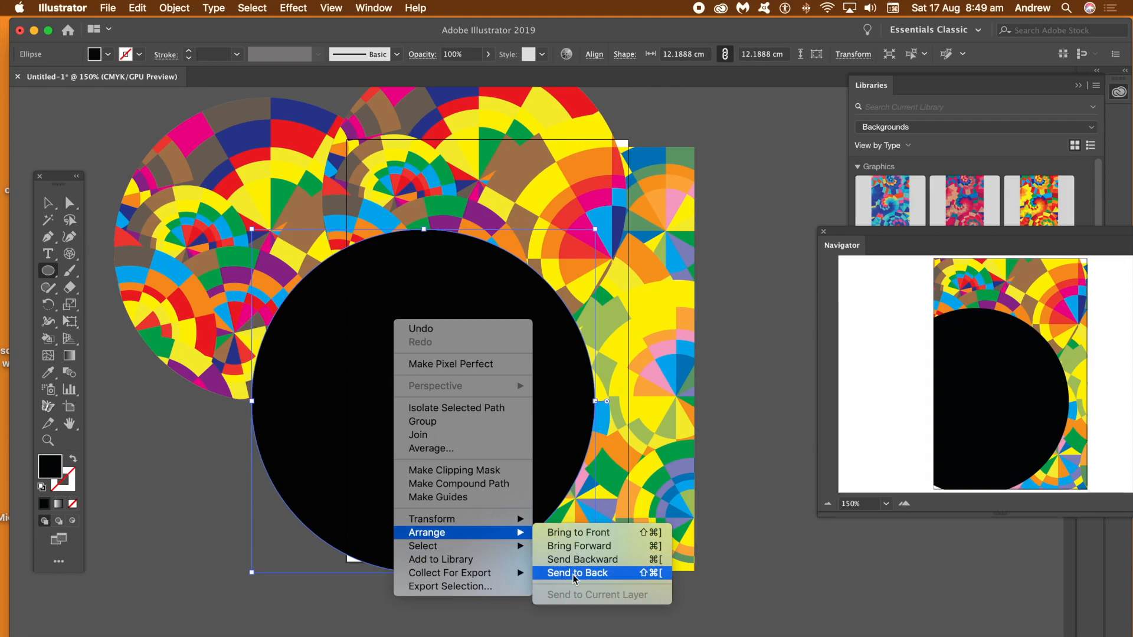
pyautogui.click(575, 560)
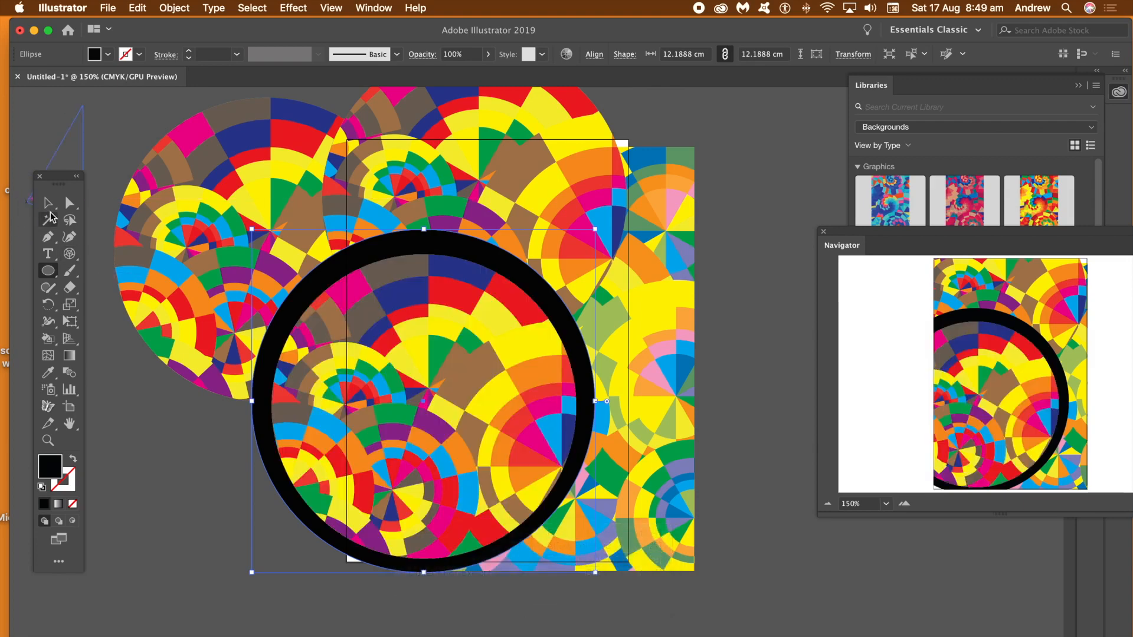
# Center the lowest circular pattern and its black circle on each other horizontally, and deselect them
pyautogui.click(49, 204)
pyautogui.moveTo(477, 312); pyautogui.dragTo(471, 306)
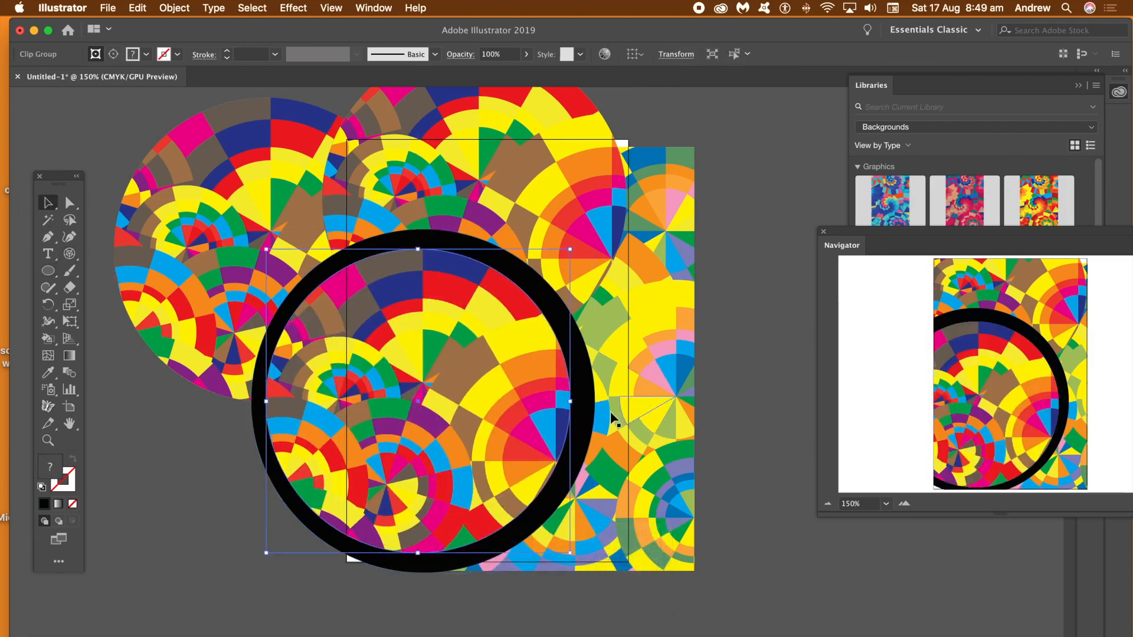
pyautogui.keyDown('shift'); pyautogui.click(579, 370); pyautogui.keyUp('shift')
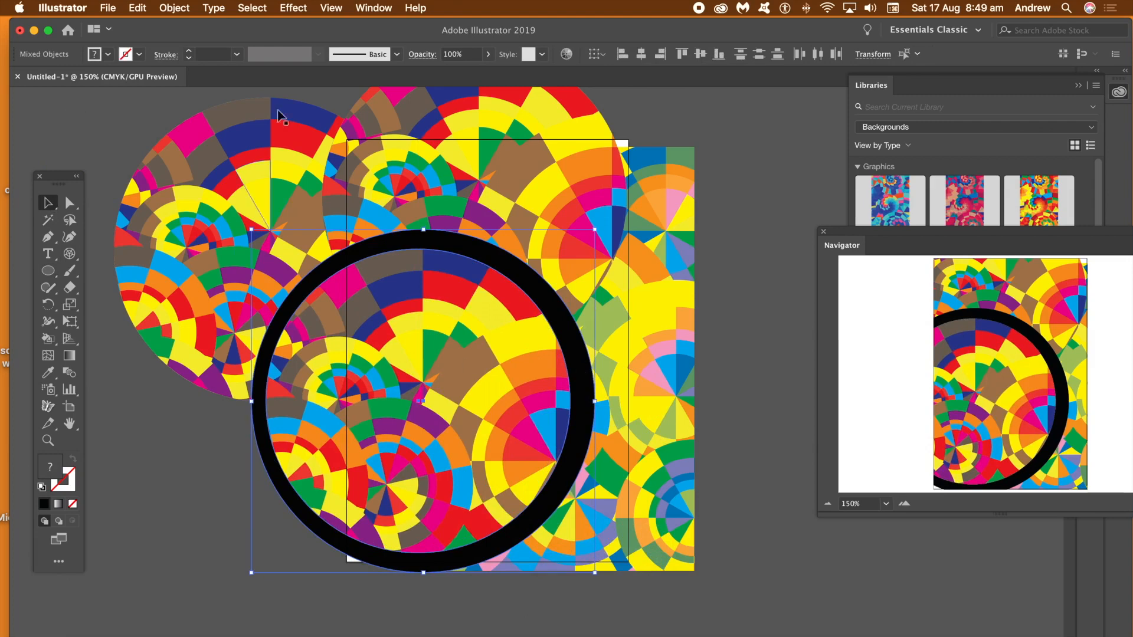
pyautogui.click(640, 54)
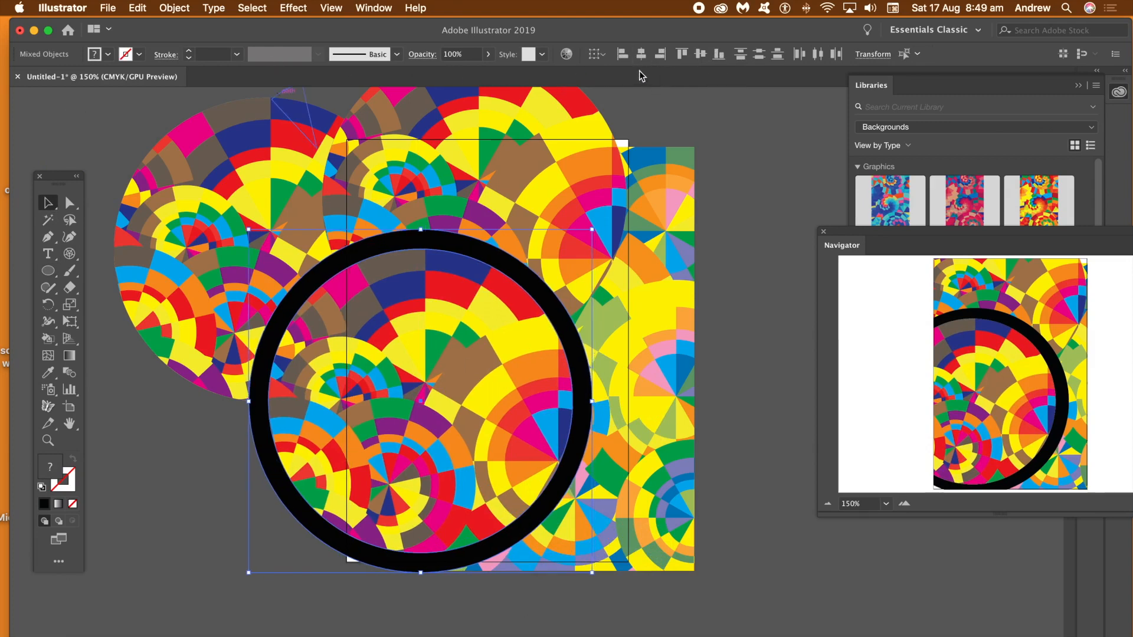
pyautogui.click(732, 318)
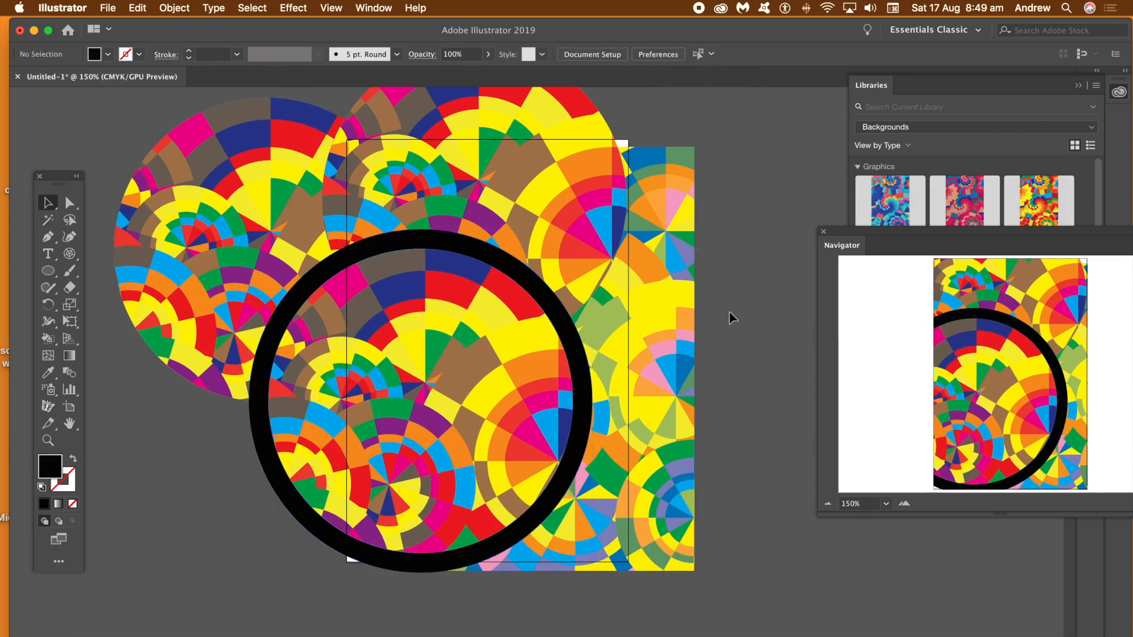